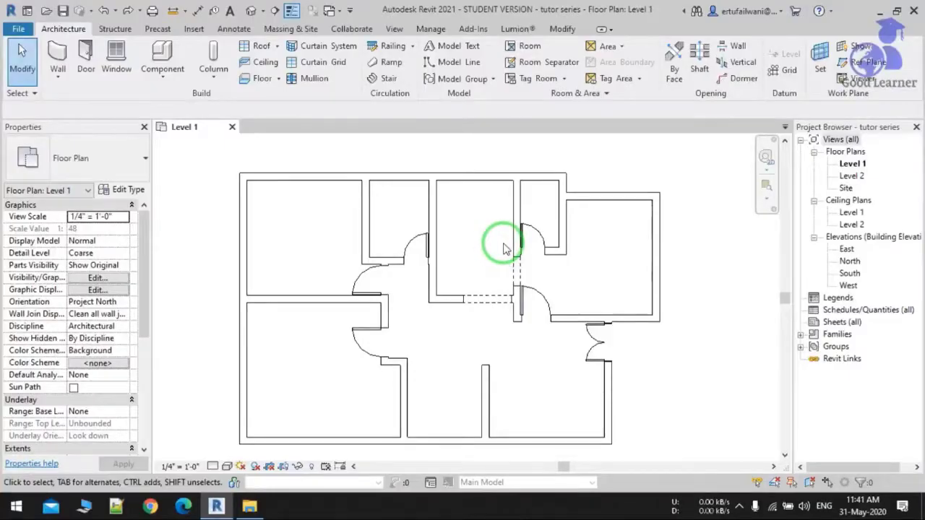
# Start placing a window and open the Window-Awning-Triple-Horizontal family from the English-Imperial library's Windows folder.
pyautogui.click(116, 63)
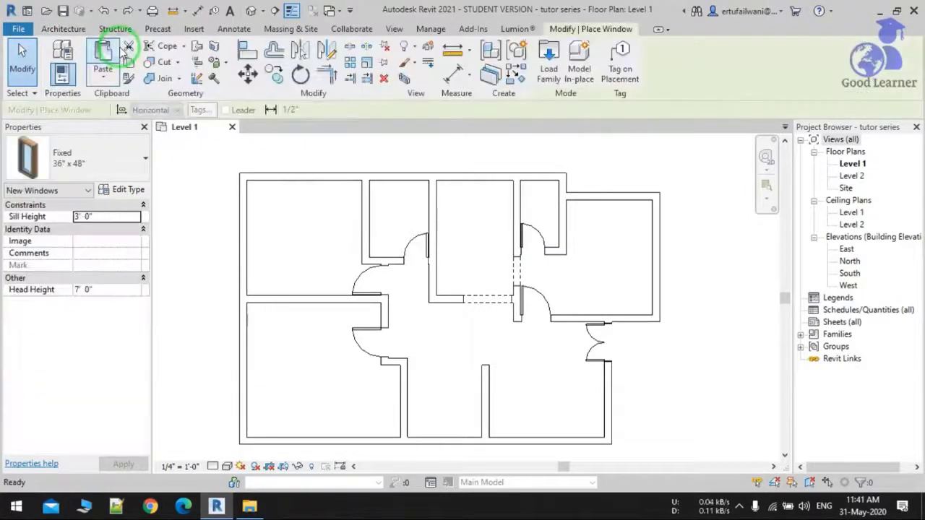
pyautogui.click(98, 177)
pyautogui.scroll(3, 72, 368)
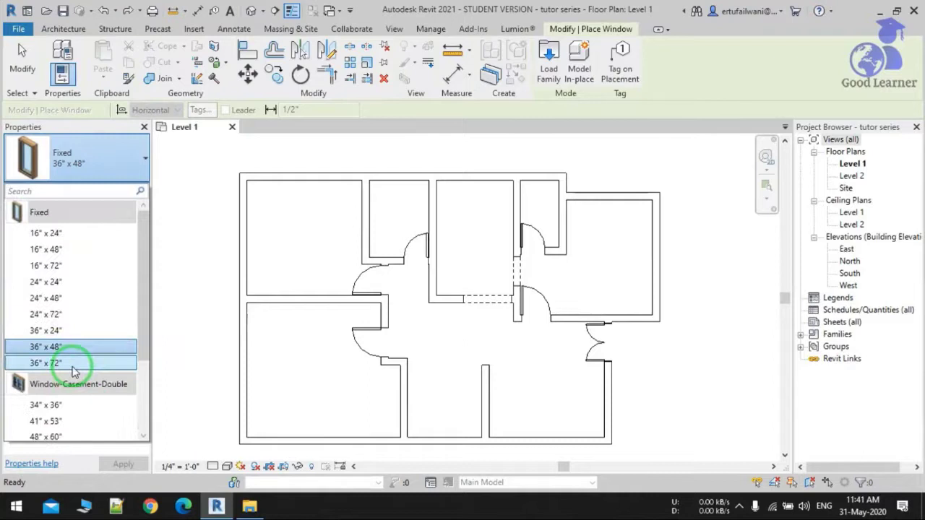
pyautogui.click(203, 262)
pyautogui.click(550, 59)
pyautogui.click(549, 69)
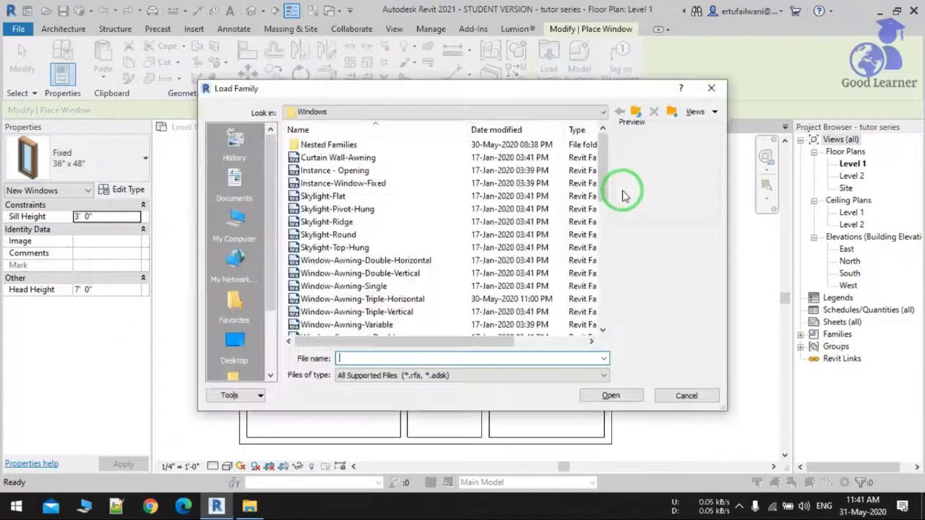
pyautogui.click(636, 114)
pyautogui.scroll(-5, 351, 304)
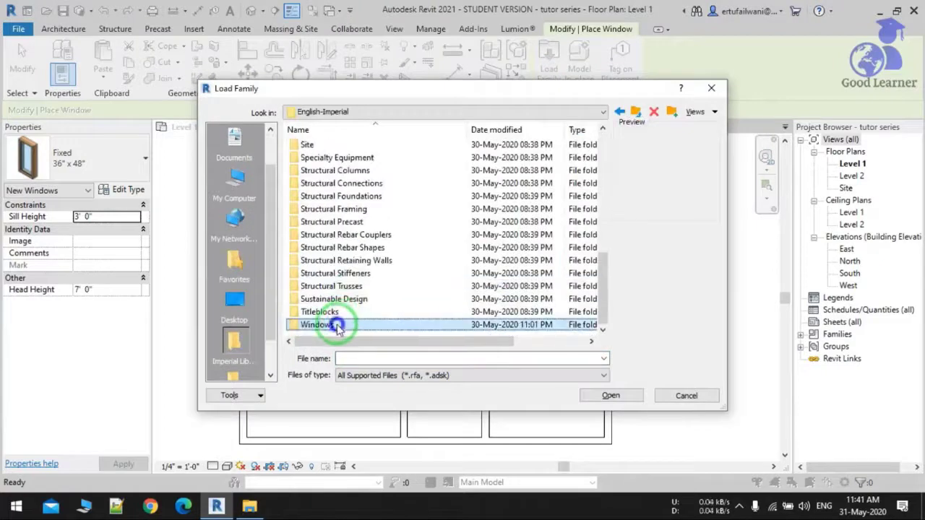
pyautogui.doubleClick(340, 324)
pyautogui.click(409, 301)
pyautogui.click(594, 394)
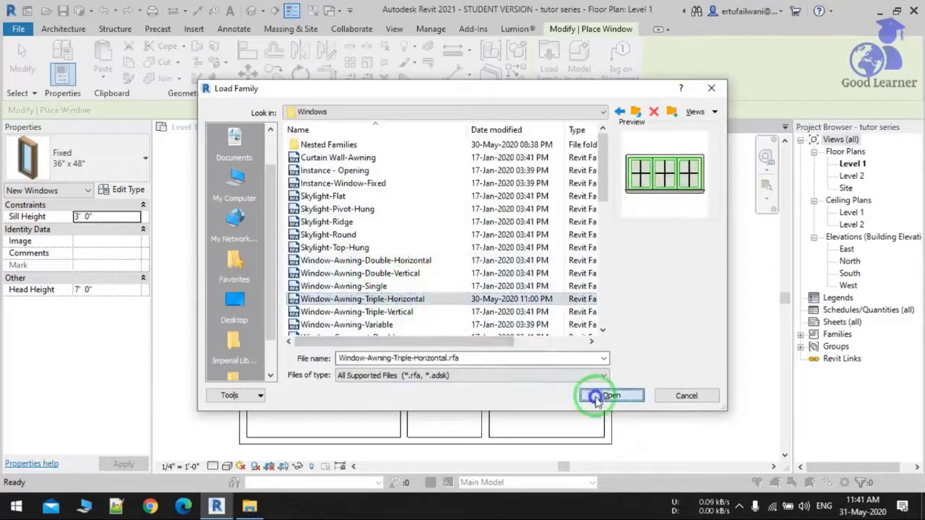
# Load the family's 60" x 28" type and place one window centred in the upper-left room's top wall.
pyautogui.scroll(-1, 419, 286)
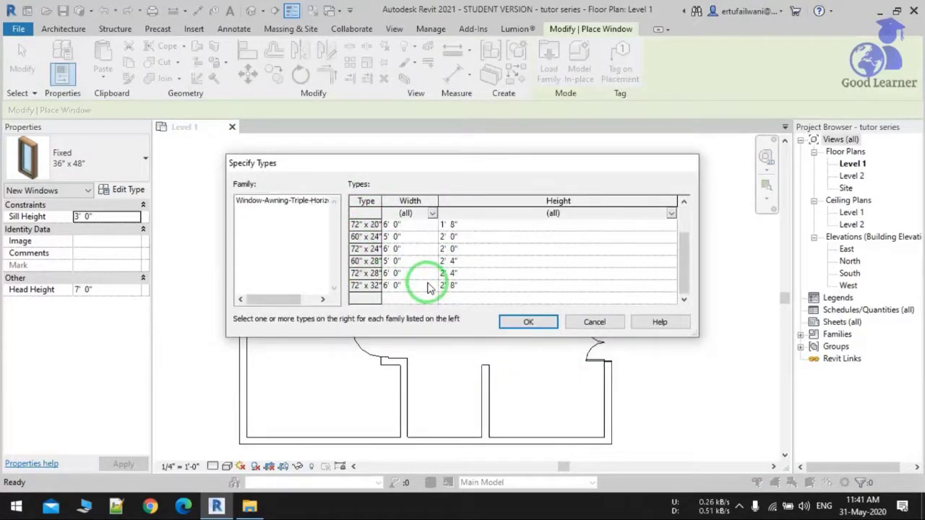
pyautogui.click(376, 273)
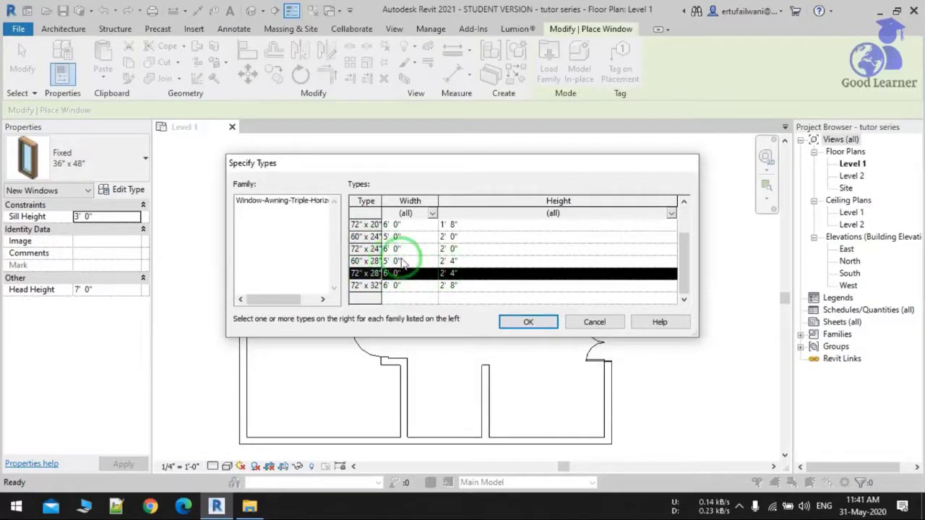
pyautogui.click(401, 261)
pyautogui.click(529, 323)
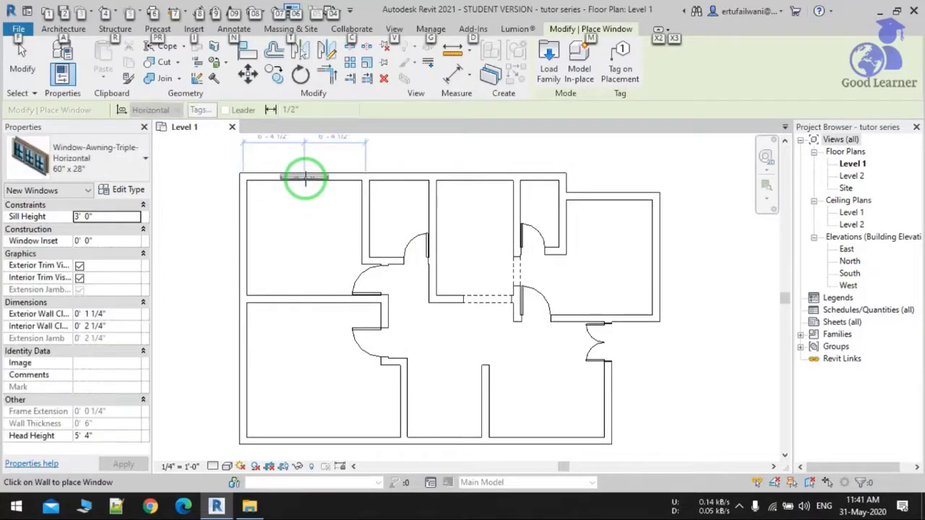
pyautogui.click(307, 172)
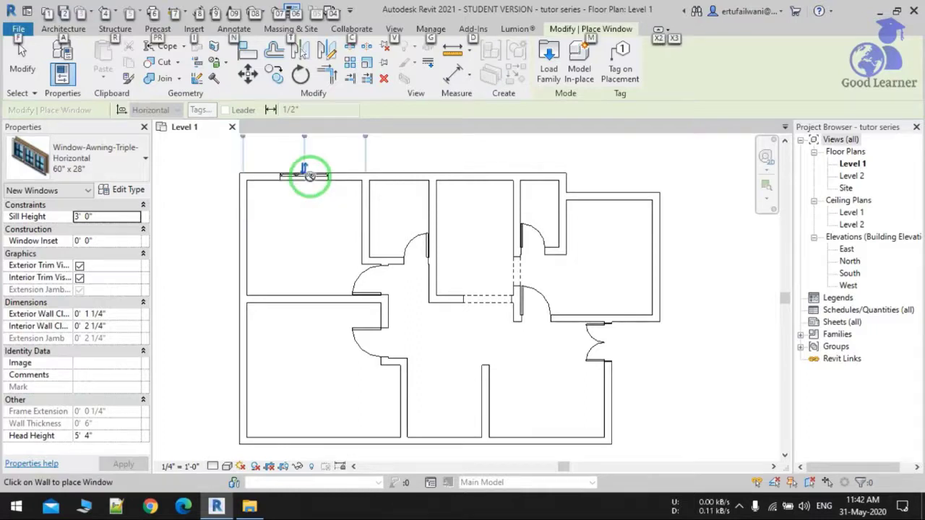
pyautogui.press('Escape')
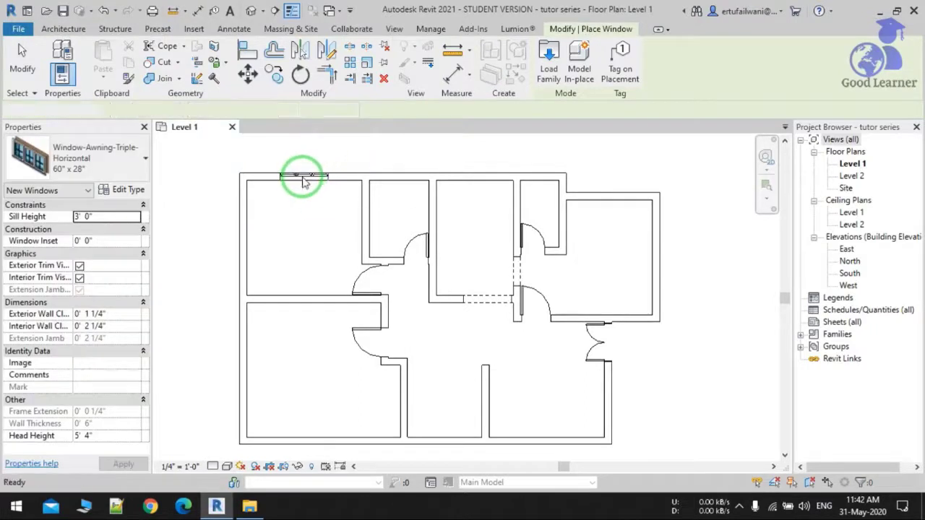
# Duplicate the placed window's type under the name 60" x 54".
pyautogui.click(302, 174)
pyautogui.click(129, 190)
pyautogui.click(334, 103)
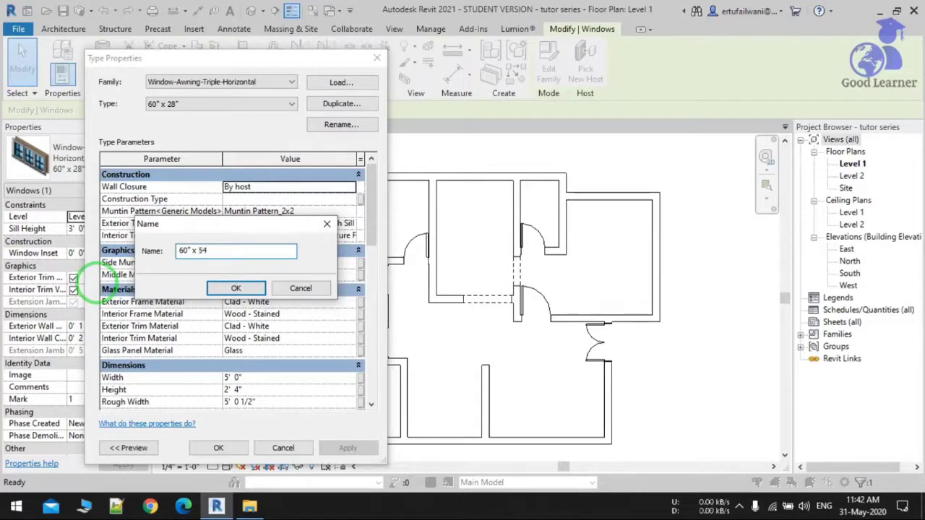
pyautogui.click(253, 288)
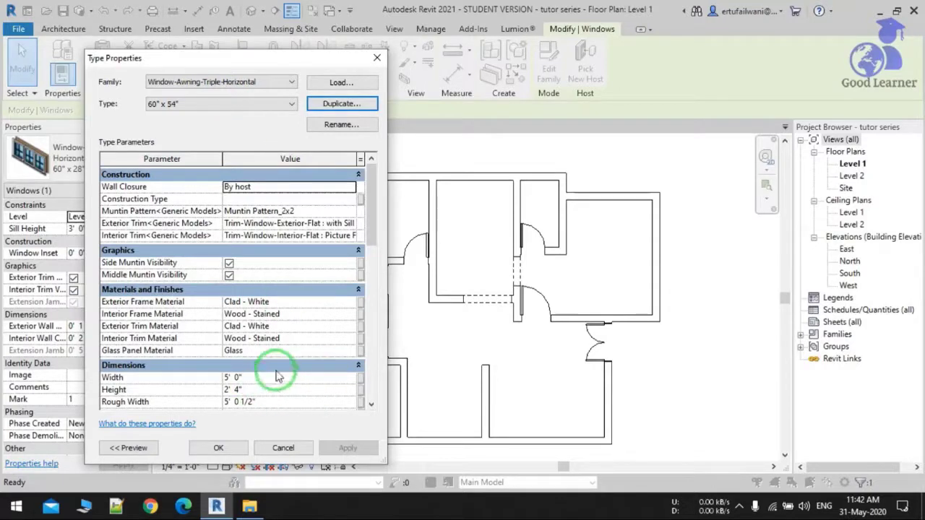
# Set the new window type's height to 54" and apply it to the window in the upper-left room.
pyautogui.scroll(-1, 311, 383)
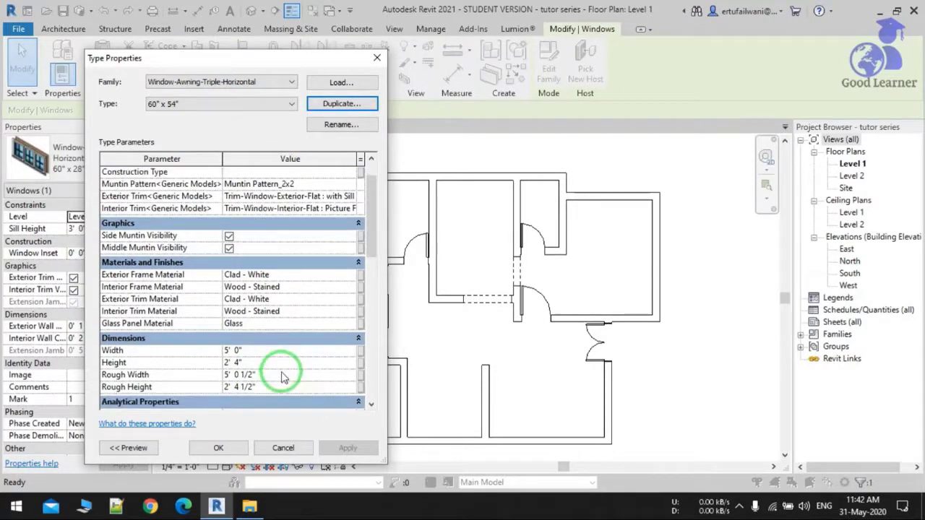
pyautogui.click(282, 363)
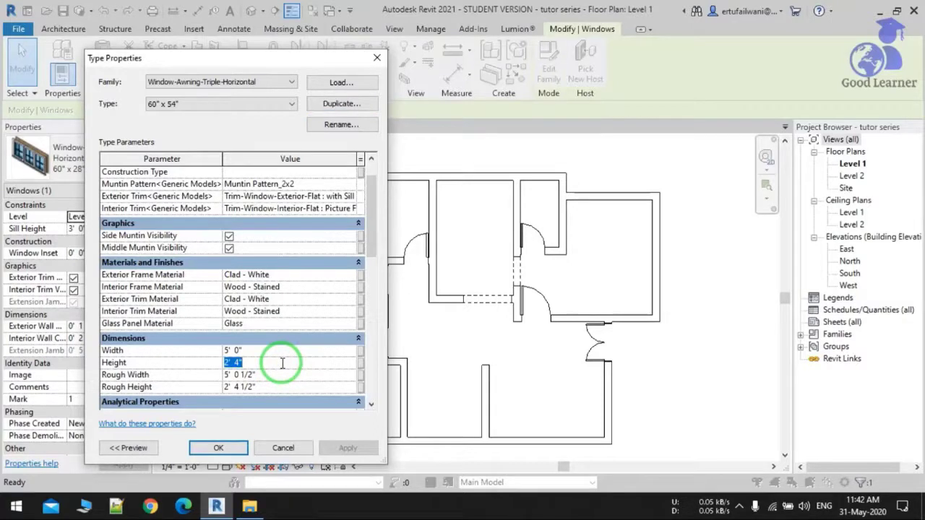
pyautogui.click(240, 363)
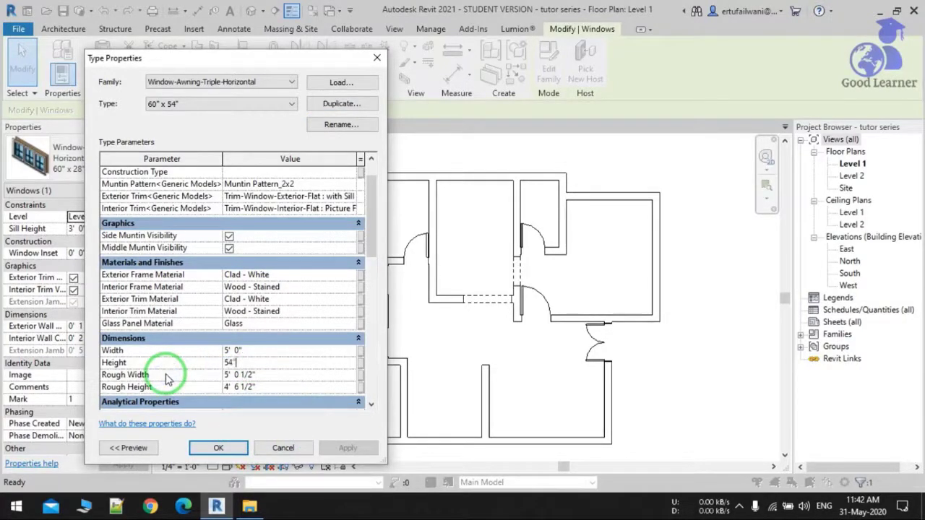
pyautogui.click(223, 448)
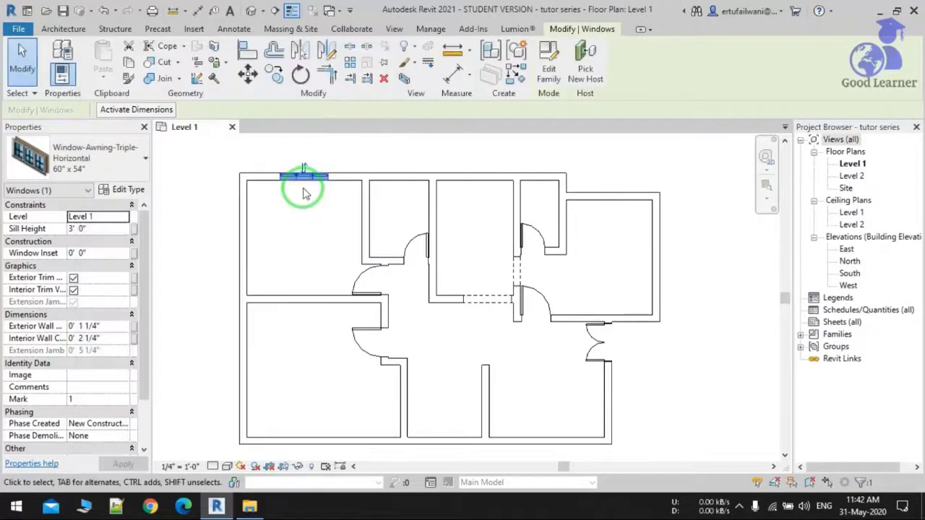
pyautogui.click(310, 206)
pyautogui.click(316, 173)
# Place a 60" x 54" triple awning window in the left exterior wall of both the upper-left and lower-left rooms.
pyautogui.click(65, 28)
pyautogui.click(120, 58)
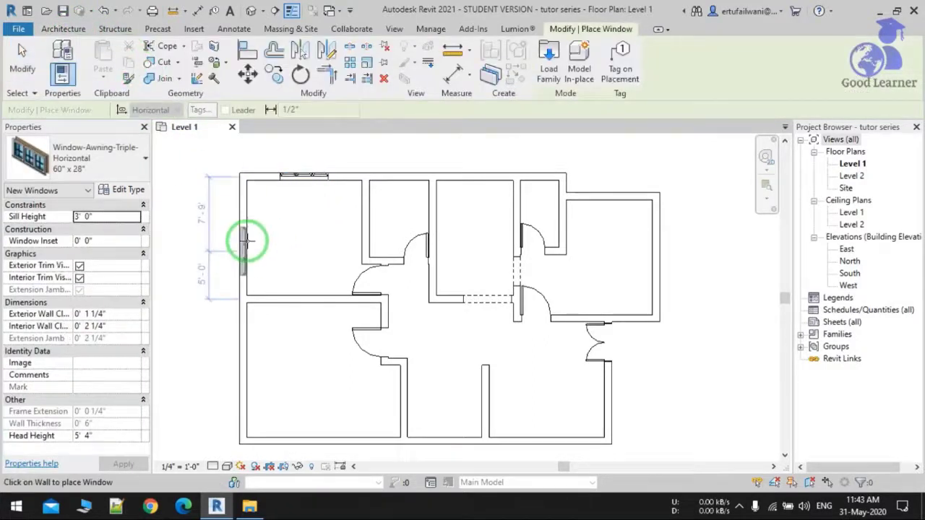
pyautogui.scroll(3, 244, 237)
pyautogui.click(72, 160)
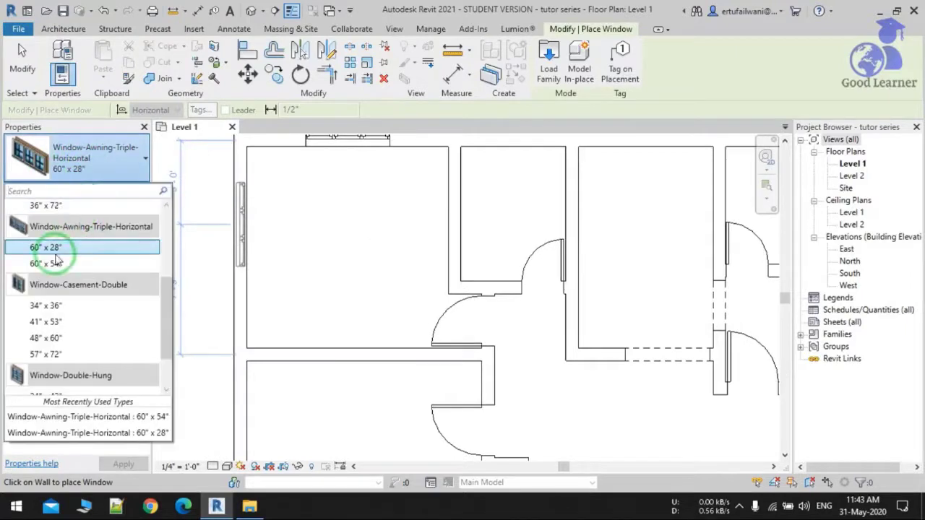
pyautogui.click(44, 262)
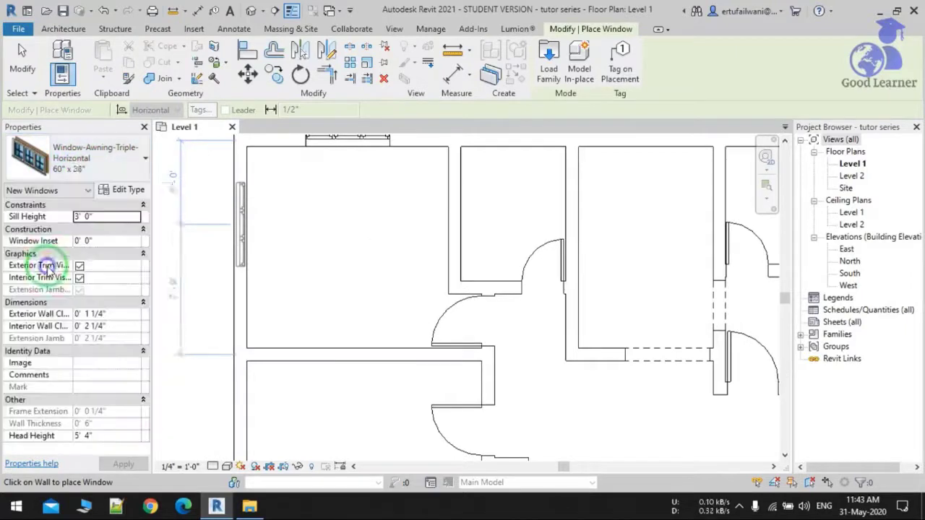
pyautogui.click(236, 244)
pyautogui.scroll(-4, 355, 219)
pyautogui.moveTo(285, 372); pyautogui.dragTo(255, 310, button='middle')
pyautogui.click(263, 283)
# Place 60" x 54" windows centred in the bottom walls of the lower-left and lower-middle rooms and the far-right room's top wall.
pyautogui.click(335, 348)
pyautogui.click(445, 350)
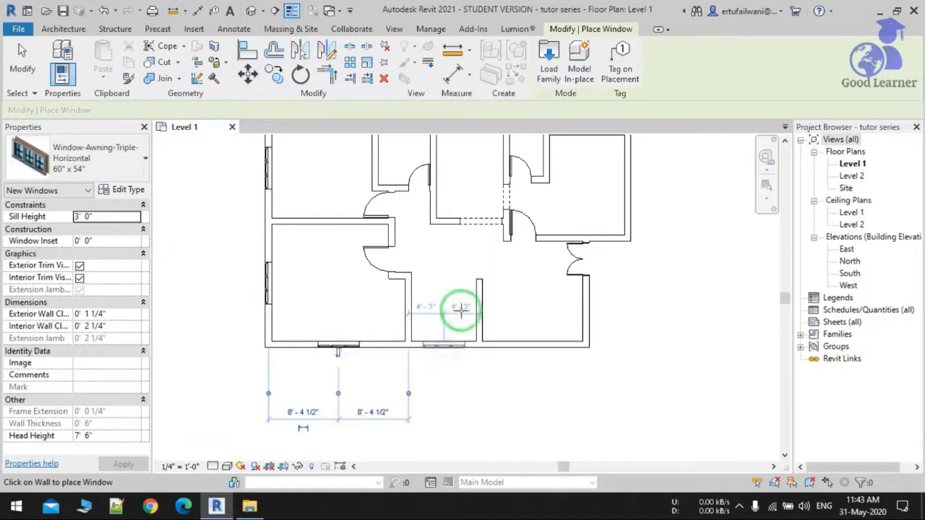
pyautogui.moveTo(458, 313); pyautogui.dragTo(417, 410, button='middle')
pyautogui.click(546, 224)
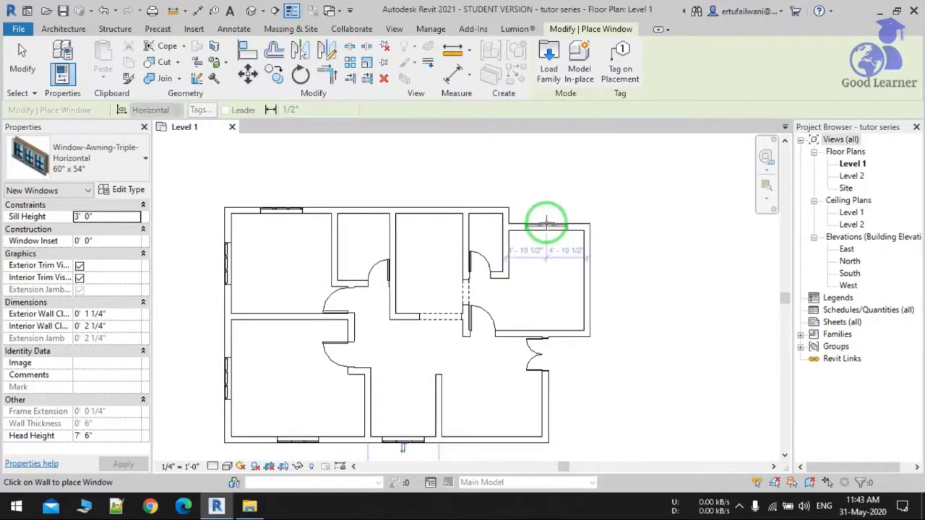
# Place a 60" x 28" awning window with a 4' 6" sill height centred in the upper-middle room's top wall.
pyautogui.scroll(3, 427, 213)
pyautogui.click(50, 163)
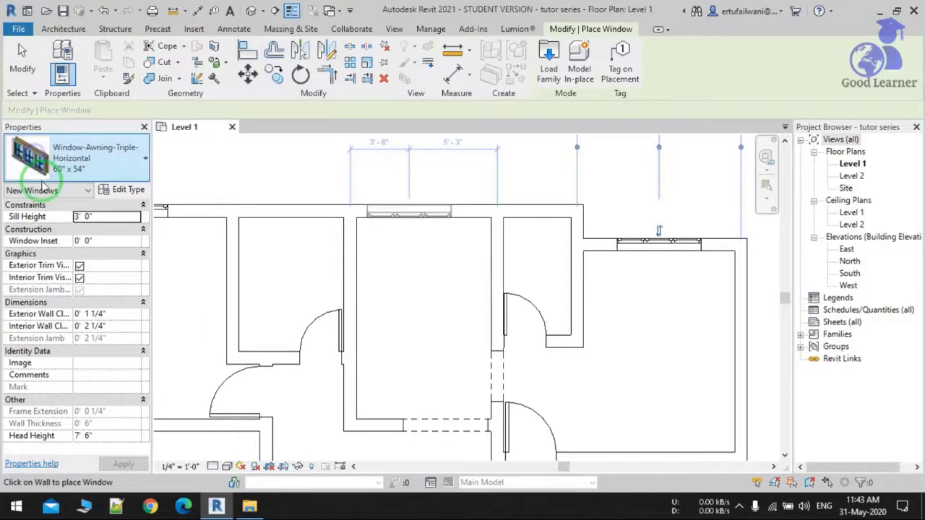
pyautogui.click(45, 246)
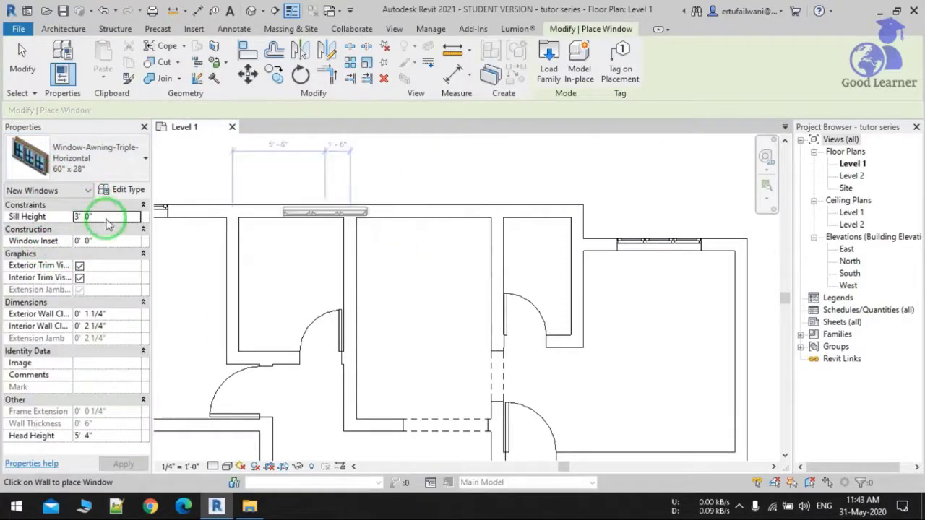
pyautogui.click(108, 214)
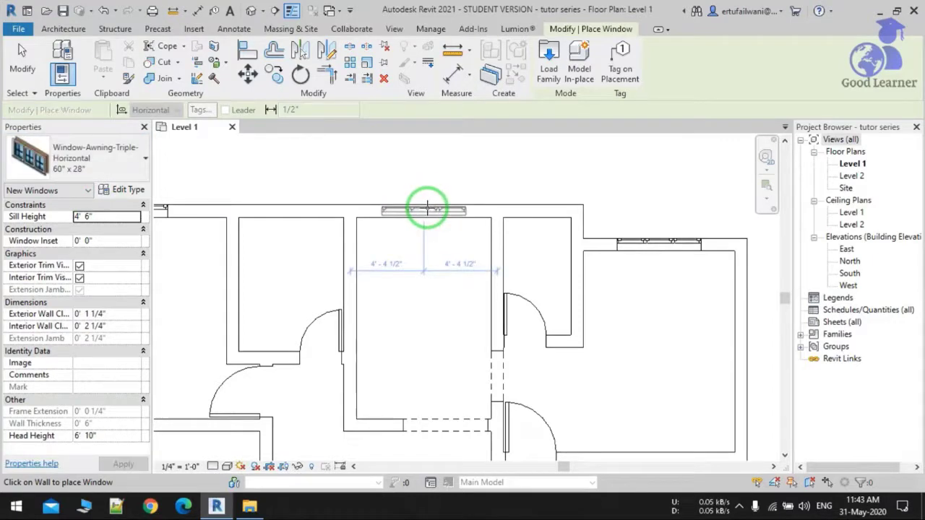
pyautogui.click(430, 207)
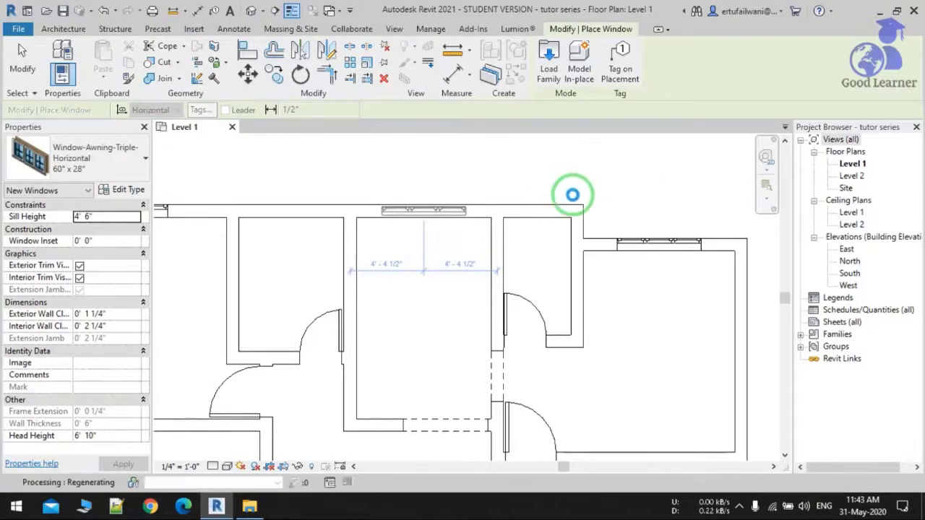
# Place a Fixed 24" x 24" window in the top wall of the small room beside the upper-left room, about 3'-3" from its left wall.
pyautogui.middleClick(280, 247)
pyautogui.middleClick(280, 247)
pyautogui.scroll(3, 553, 208)
pyautogui.moveTo(561, 266); pyautogui.dragTo(514, 305, button='middle')
pyautogui.click(87, 163)
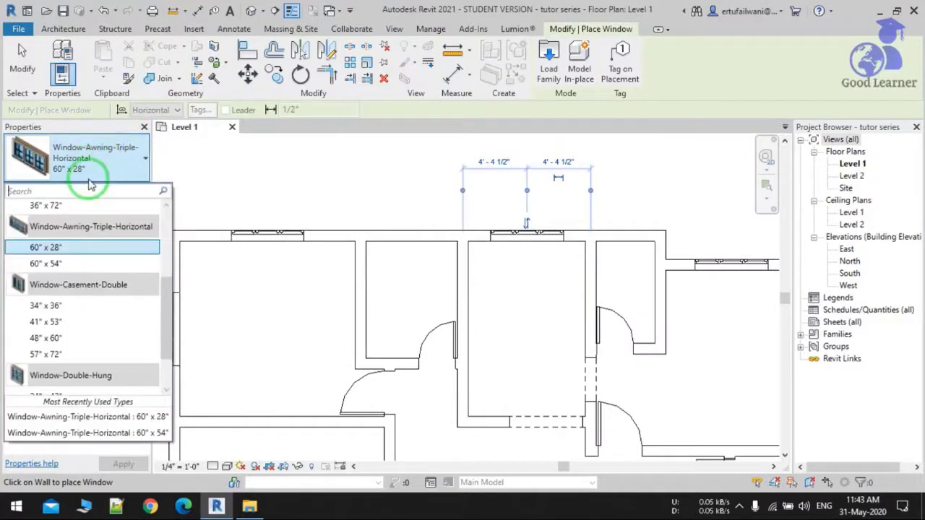
pyautogui.scroll(5, 63, 230)
pyautogui.click(62, 282)
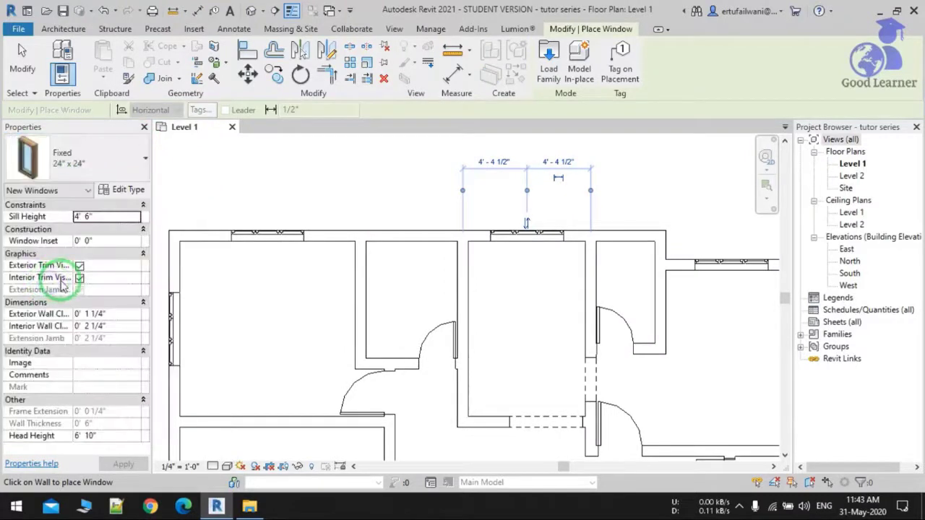
pyautogui.scroll(2, 409, 231)
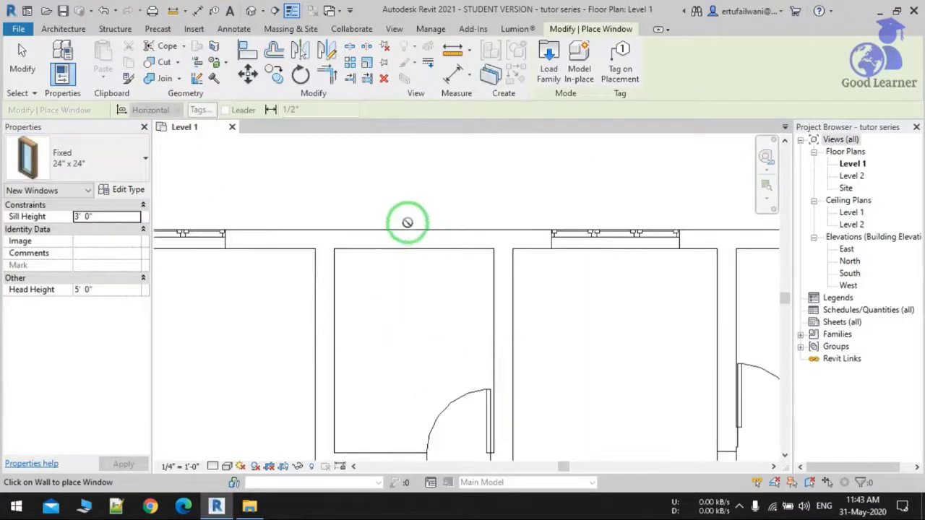
pyautogui.click(408, 229)
pyautogui.moveTo(354, 306); pyautogui.dragTo(383, 325, button='middle')
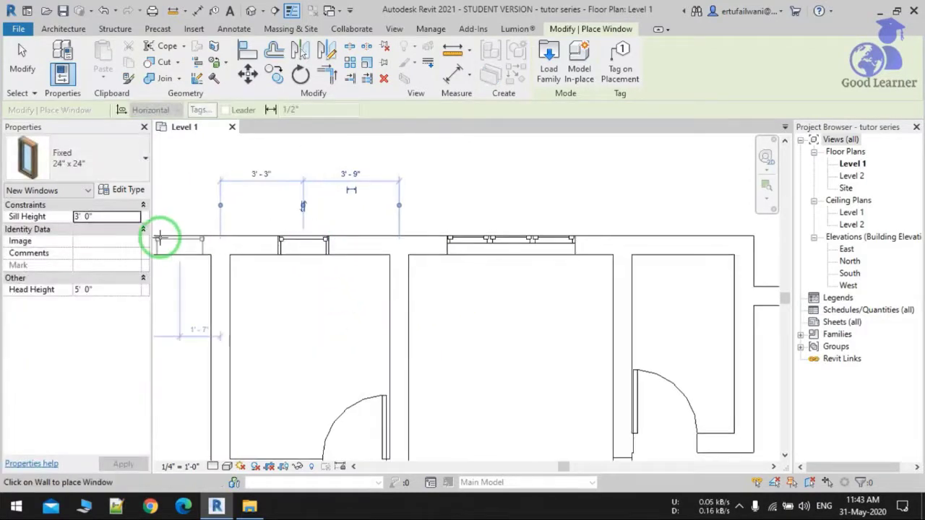
# Place another Fixed 24" x 24" window with a 5' sill height in the top wall of the small room right of the upper-middle room.
pyautogui.click(118, 216)
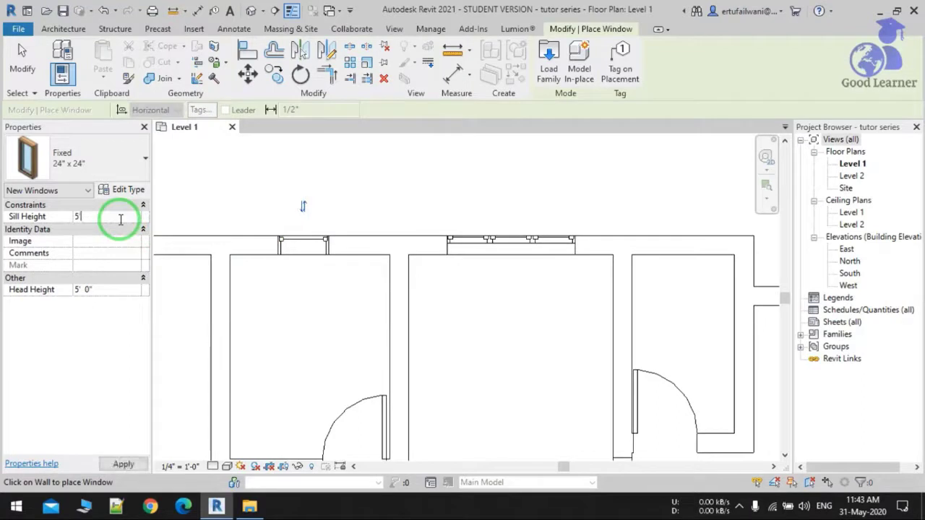
pyautogui.click(657, 246)
pyautogui.press('Escape')
pyautogui.press('Escape')
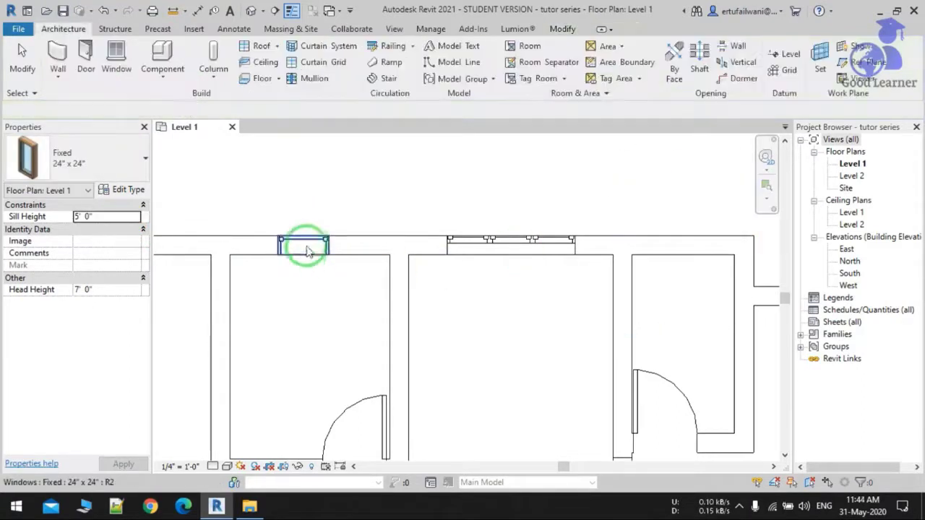
# Set the sill height of the first Fixed 24" x 24" window to 5'.
pyautogui.click(307, 249)
pyautogui.click(98, 228)
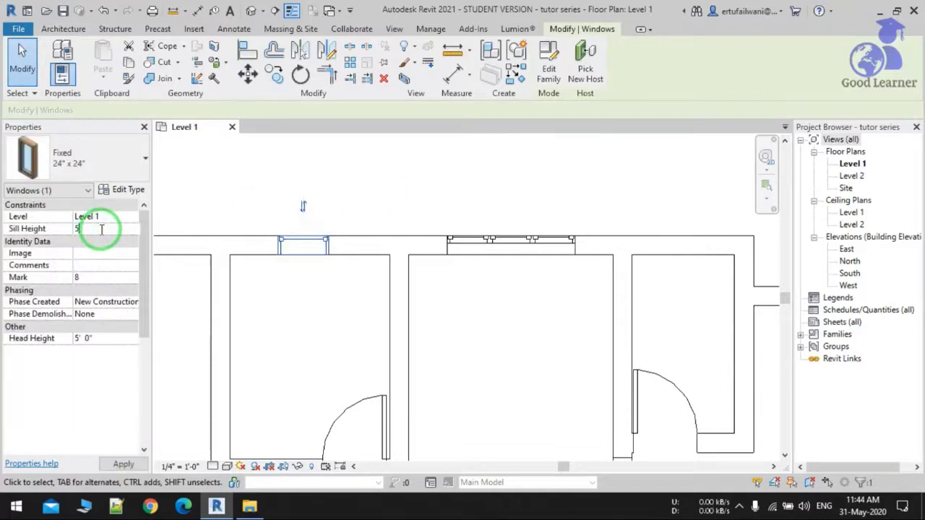
pyautogui.press('Return')
pyautogui.click(125, 463)
pyautogui.click(371, 225)
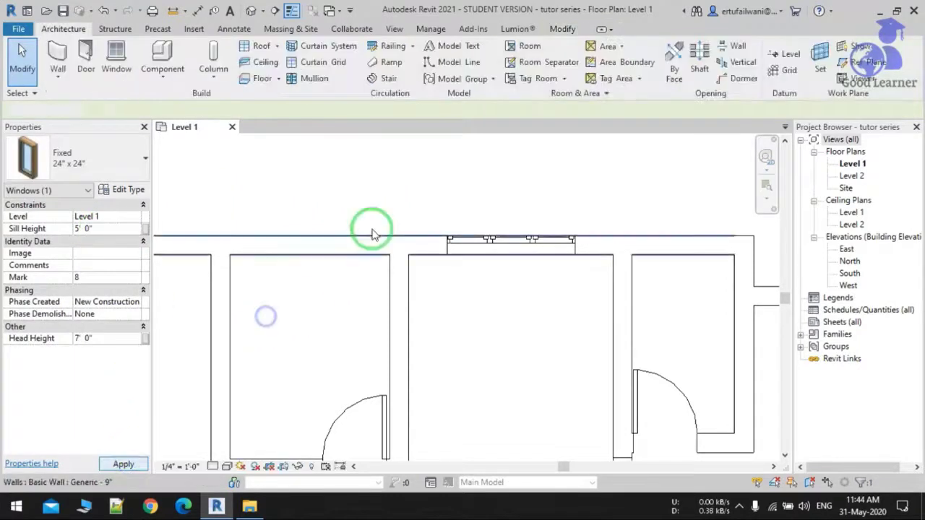
pyautogui.scroll(-5, 407, 186)
pyautogui.click(404, 270)
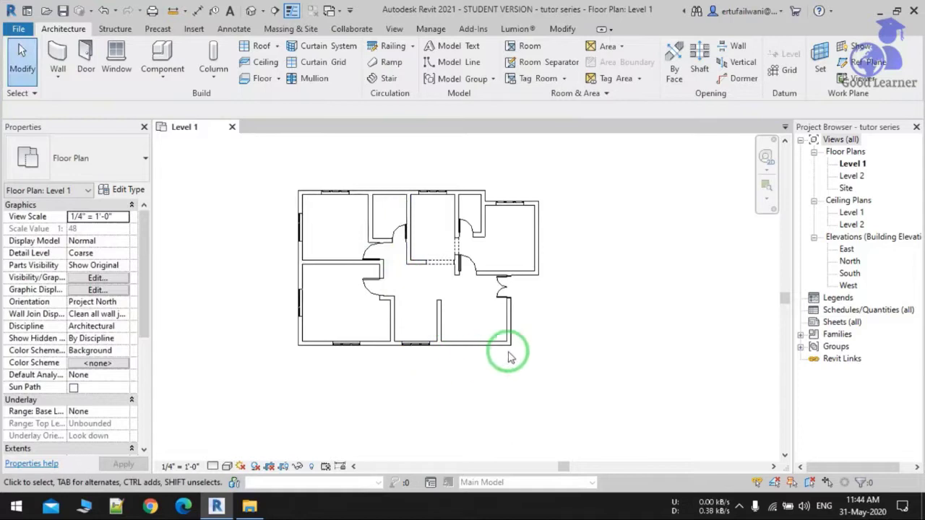
pyautogui.scroll(2, 484, 371)
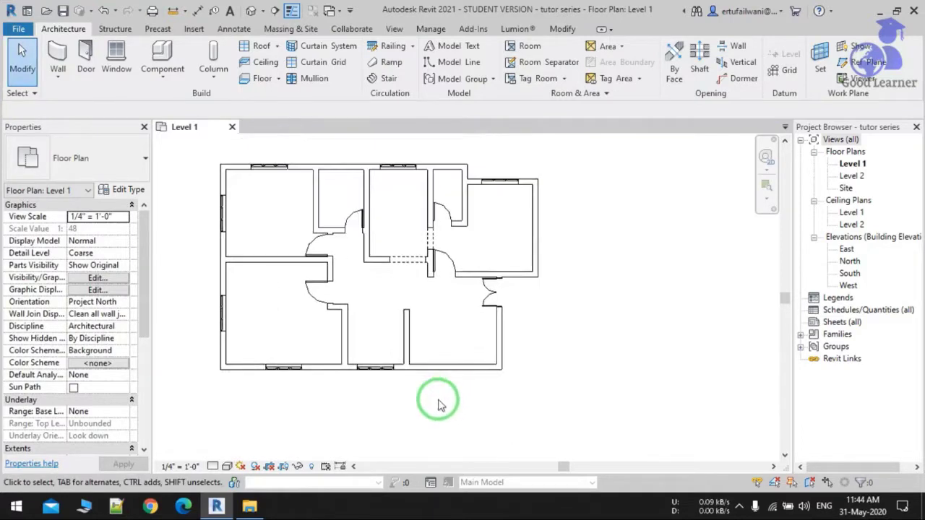
pyautogui.scroll(2, 466, 372)
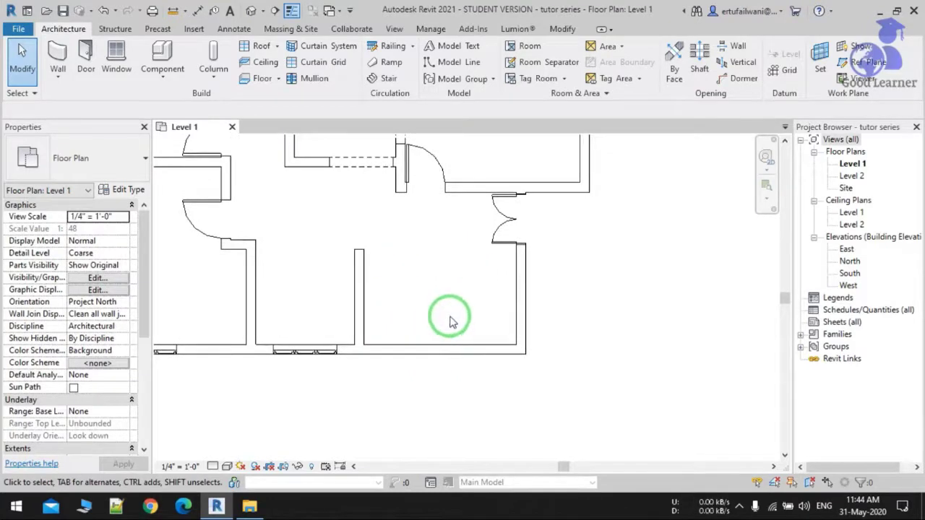
pyautogui.click(59, 75)
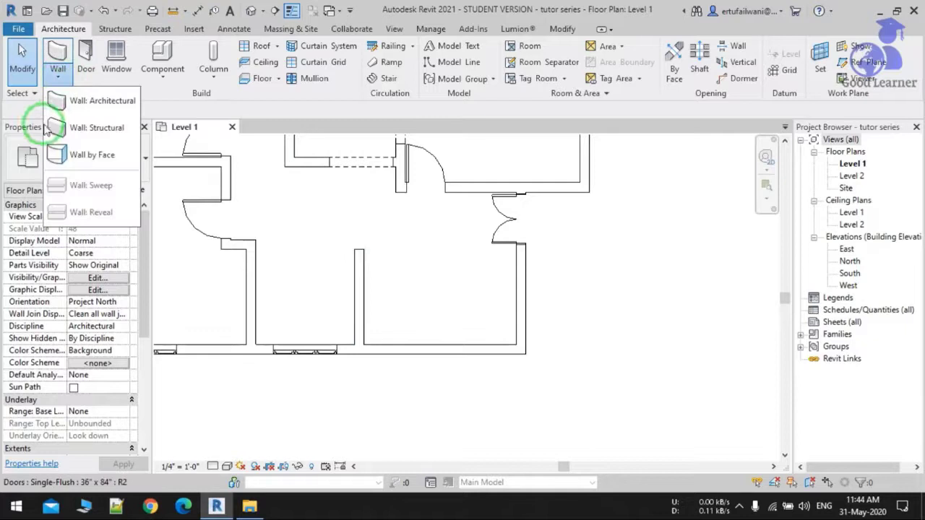
pyautogui.scroll(-2, 553, 403)
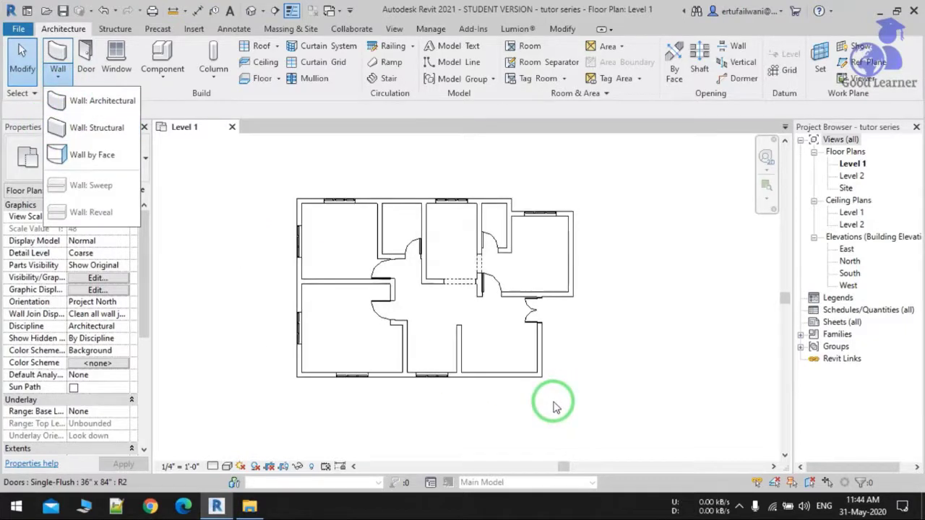
pyautogui.scroll(3, 584, 261)
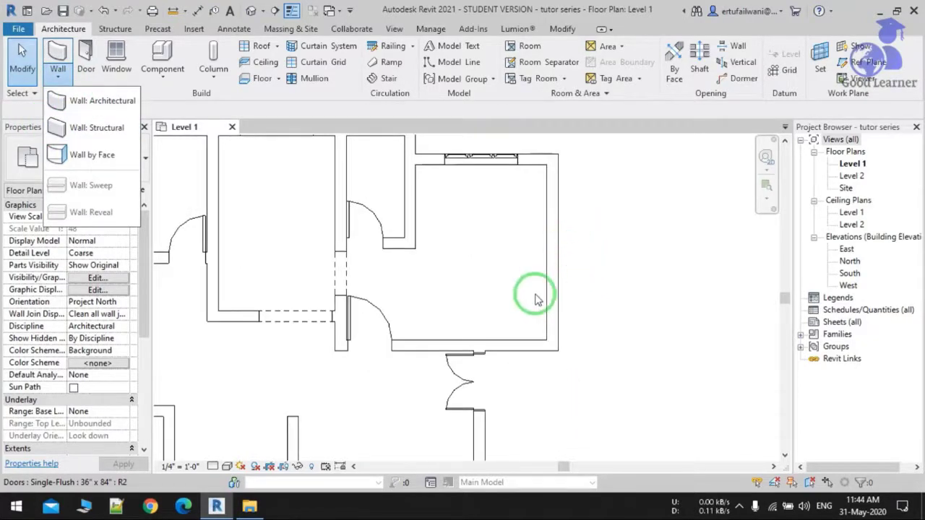
pyautogui.scroll(-2, 506, 321)
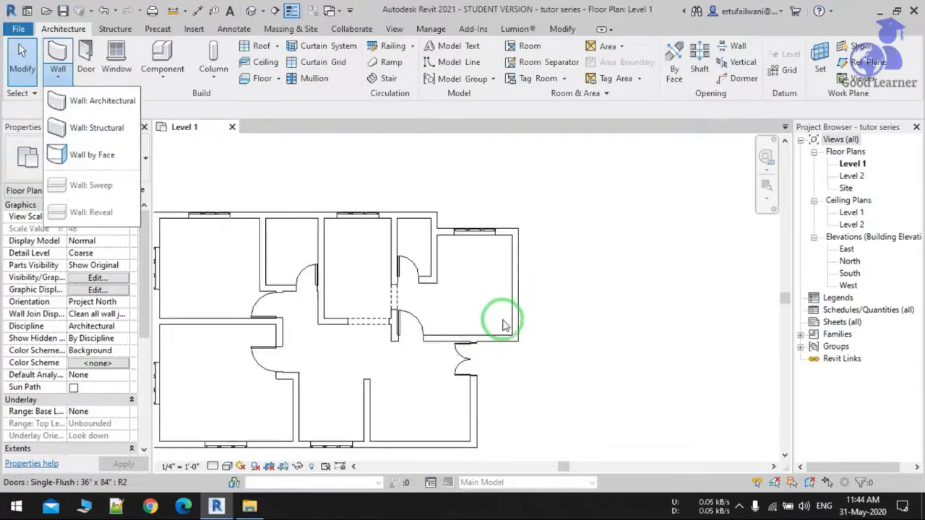
pyautogui.click(485, 355)
pyautogui.scroll(3, 531, 303)
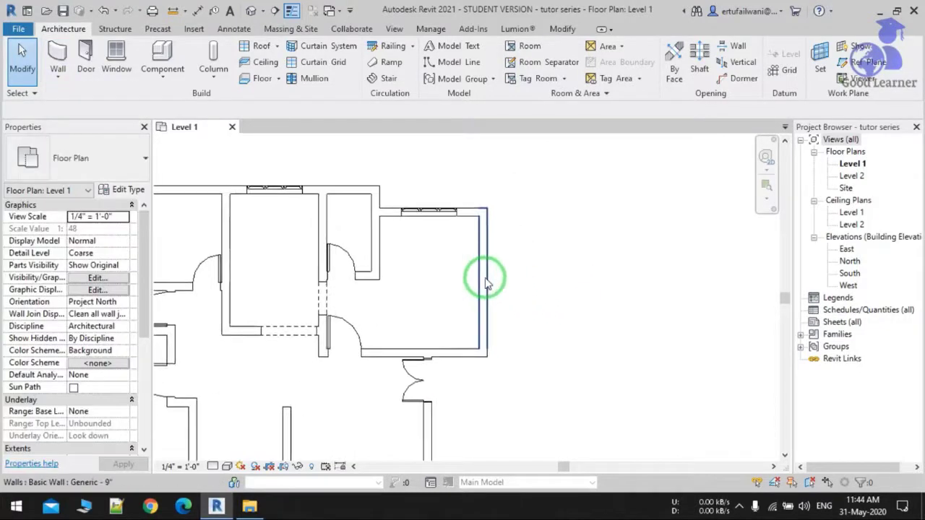
pyautogui.moveTo(465, 320); pyautogui.dragTo(537, 261, button='middle')
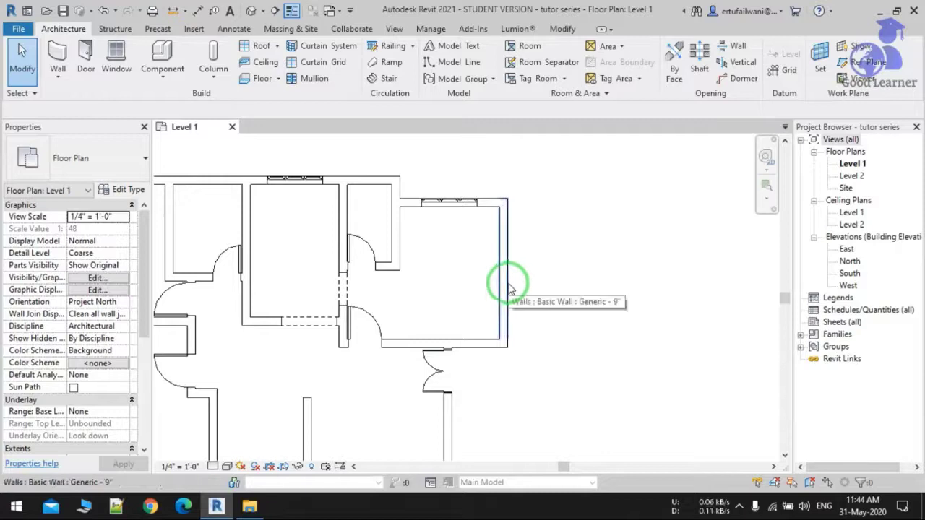
pyautogui.moveTo(538, 304); pyautogui.dragTo(523, 283, button='middle')
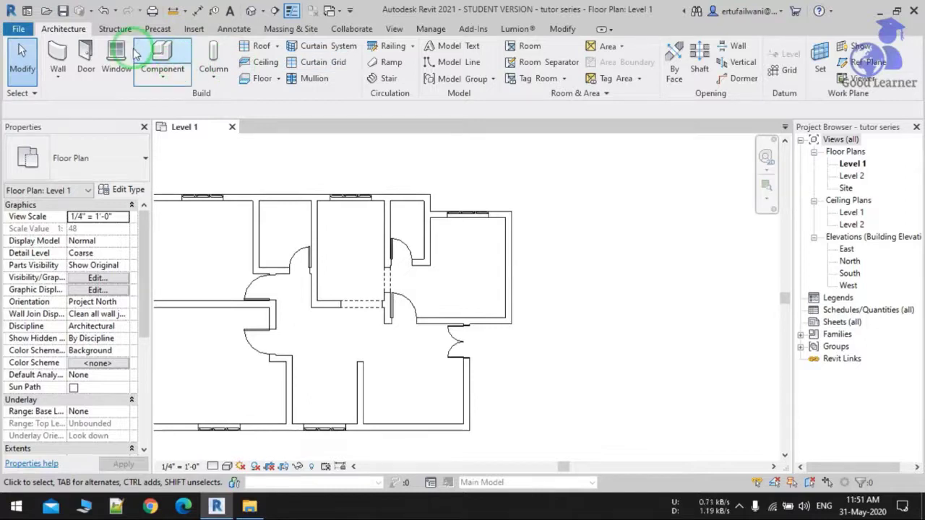
# Load the final VIP Classical window family from the Desktop for placement, dismissing the save reminder.
pyautogui.click(120, 52)
pyautogui.click(554, 306)
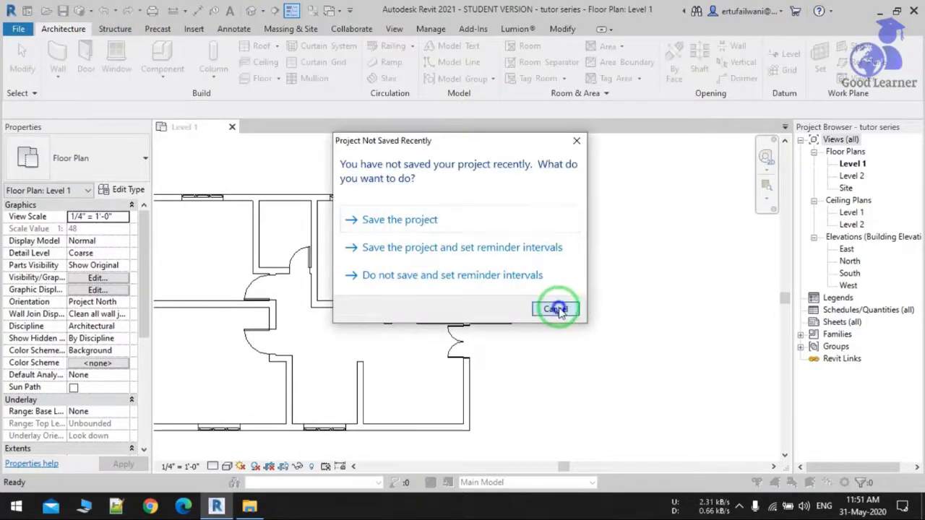
pyautogui.click(548, 56)
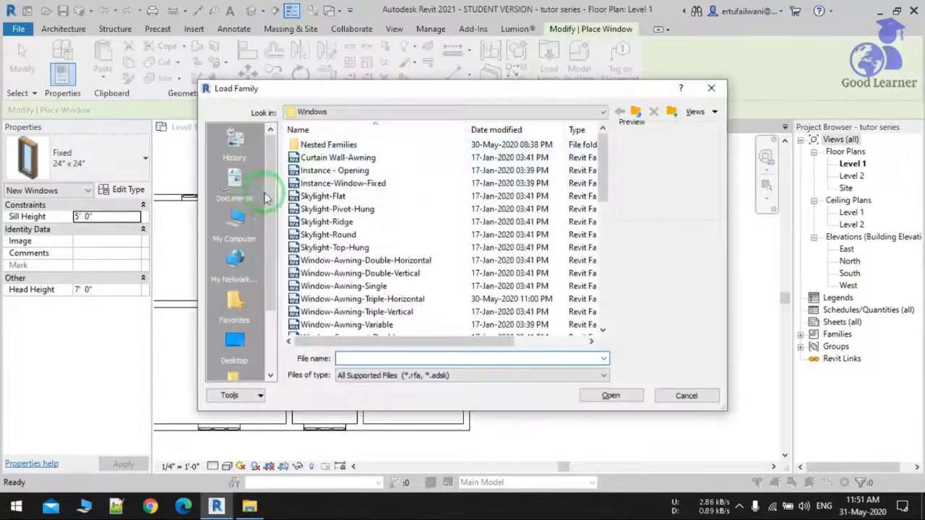
pyautogui.click(235, 341)
pyautogui.click(307, 195)
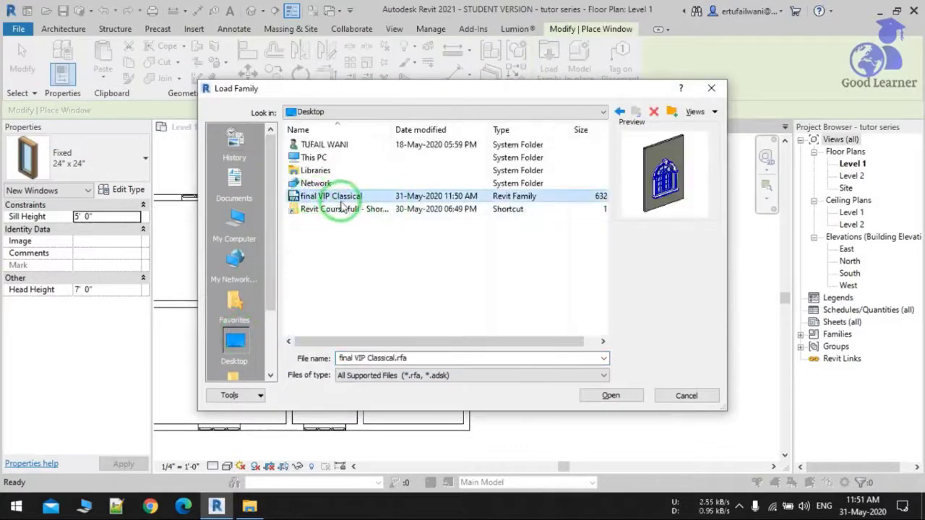
pyautogui.click(613, 397)
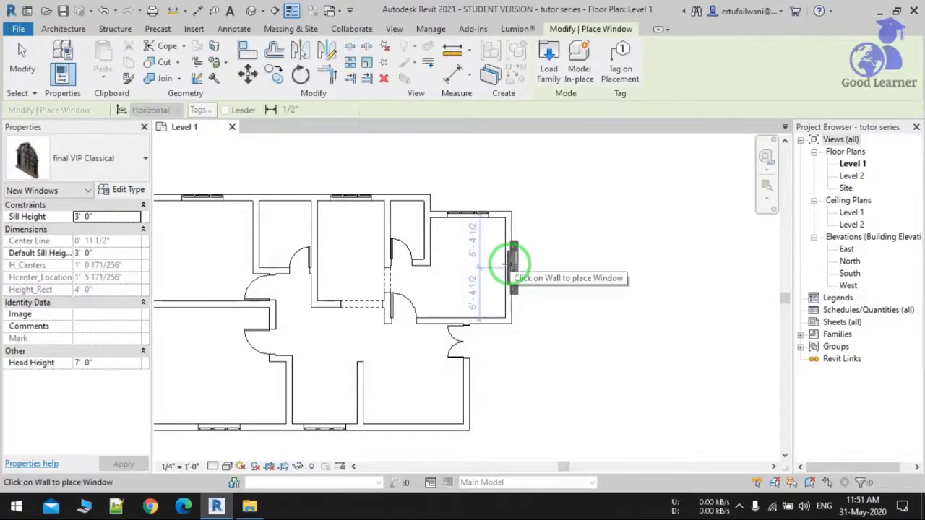
# Place the final VIP Classical window centred in the upper-right room's right exterior wall, 6'-4 1/2" from each end, and finish placing.
pyautogui.scroll(3, 515, 264)
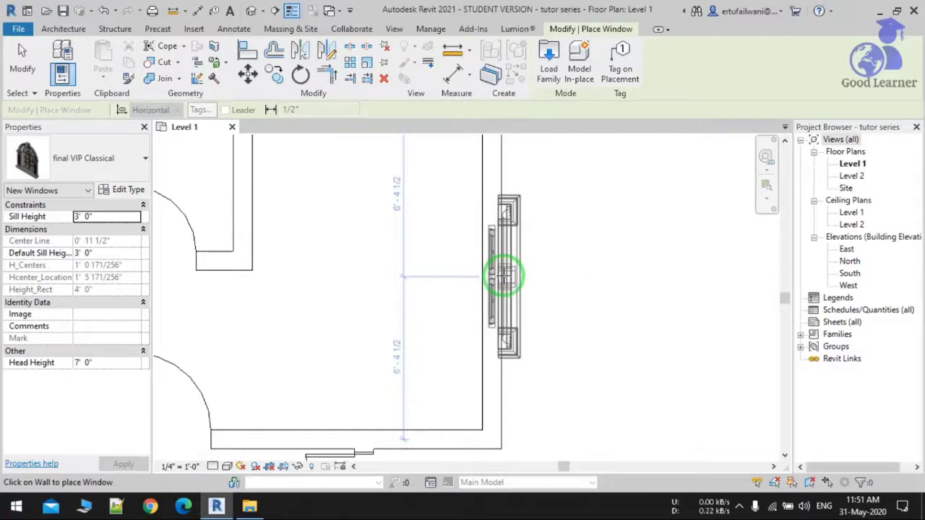
pyautogui.scroll(-2, 571, 294)
pyautogui.press('Escape')
pyautogui.press('Escape')
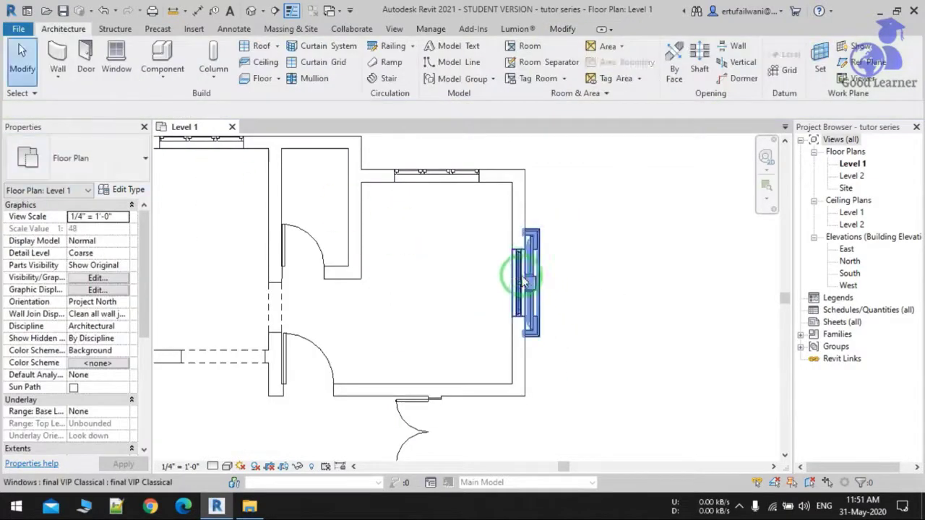
# Open the default 3D view, orbit to the building side with the arched window, and select all walls.
pyautogui.click(251, 10)
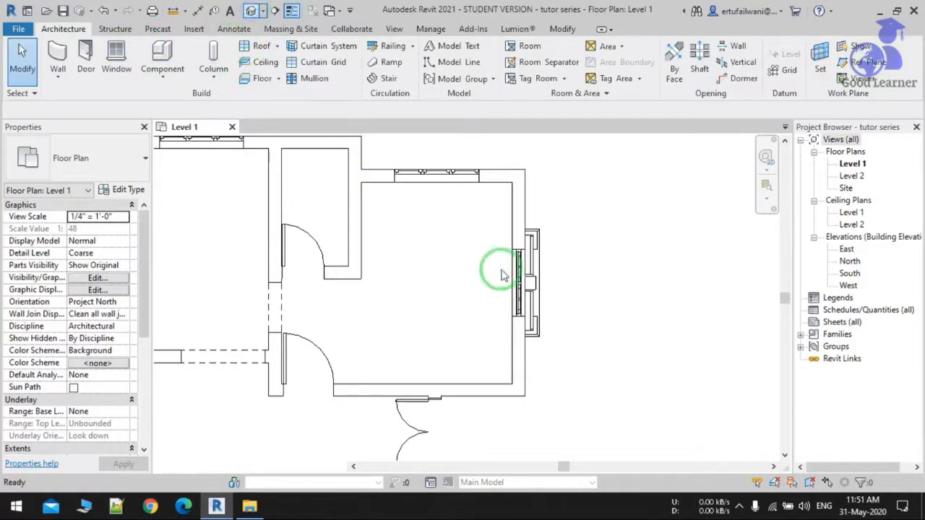
pyautogui.scroll(3, 494, 339)
pyautogui.keyDown('shift'); pyautogui.moveTo(475, 367); pyautogui.dragTo(441, 287, button='middle'); pyautogui.keyUp('shift')
pyautogui.keyDown('shift'); pyautogui.moveTo(475, 240); pyautogui.dragTo(473, 235, button='middle'); pyautogui.keyUp('shift')
pyautogui.moveTo(586, 243); pyautogui.dragTo(272, 174)
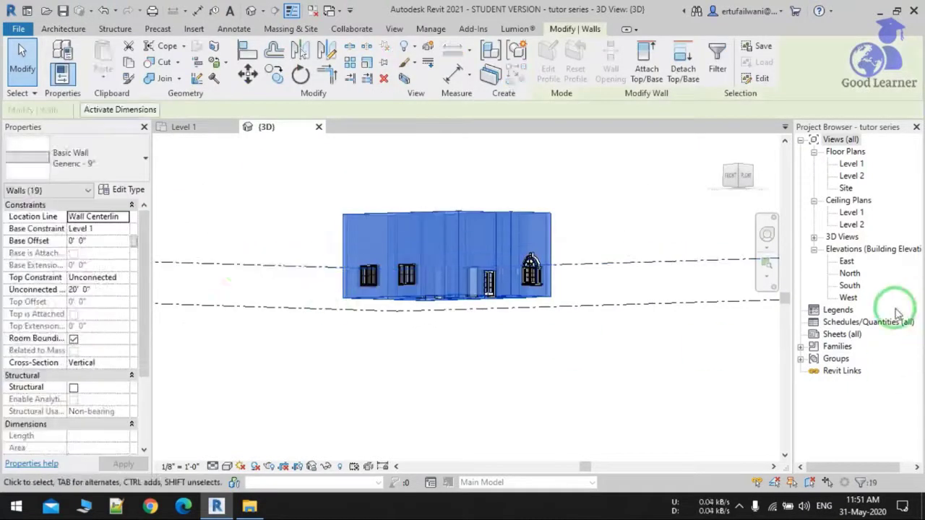
# Open the East elevation and examine the wall tops against the Level 1 and Level 2 lines.
pyautogui.doubleClick(848, 264)
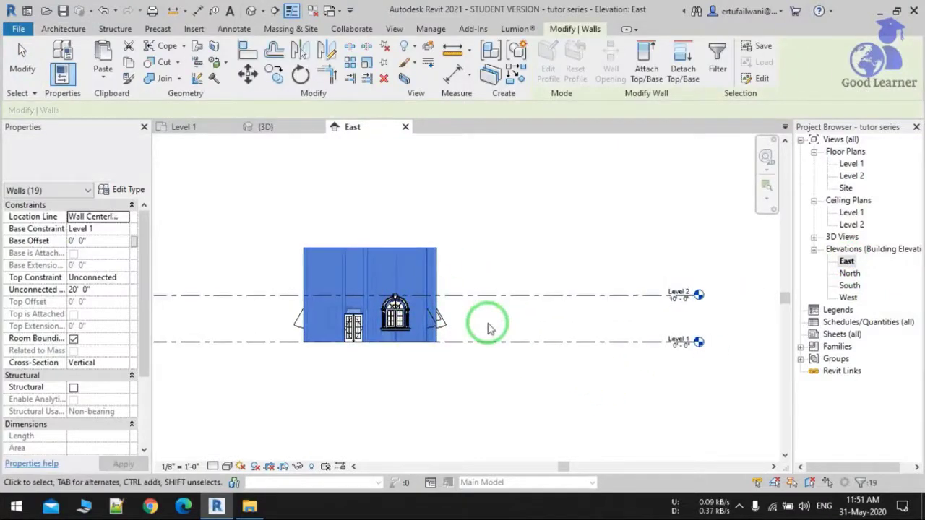
pyautogui.scroll(5, 676, 347)
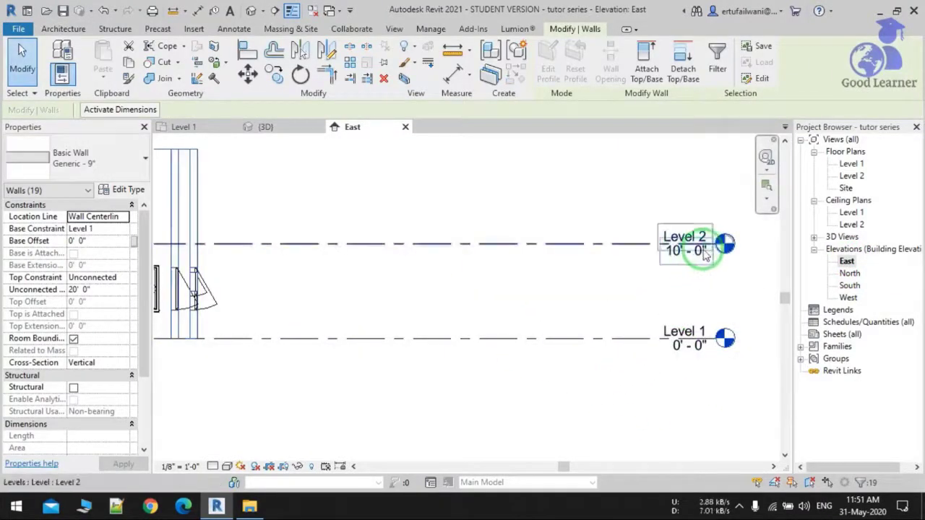
pyautogui.scroll(-5, 701, 250)
pyautogui.moveTo(577, 338); pyautogui.dragTo(594, 350, button='middle')
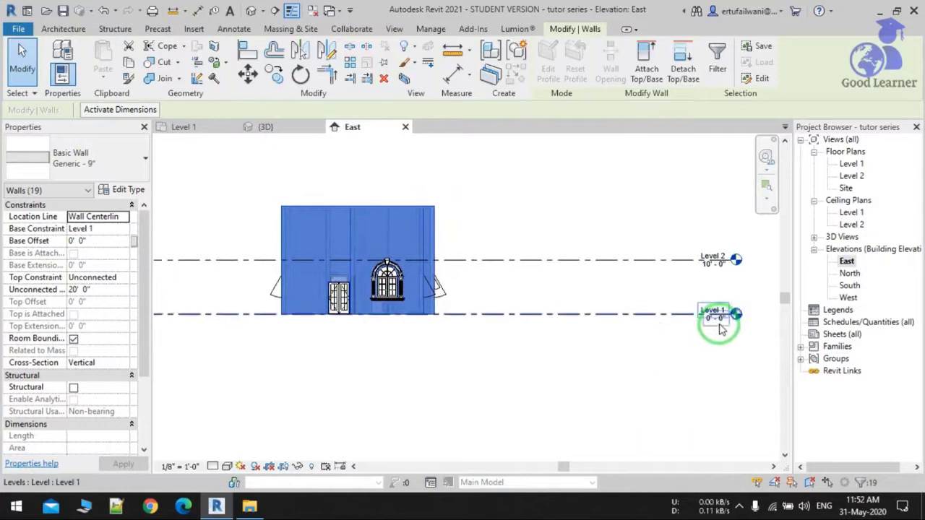
pyautogui.moveTo(489, 219); pyautogui.dragTo(151, 149)
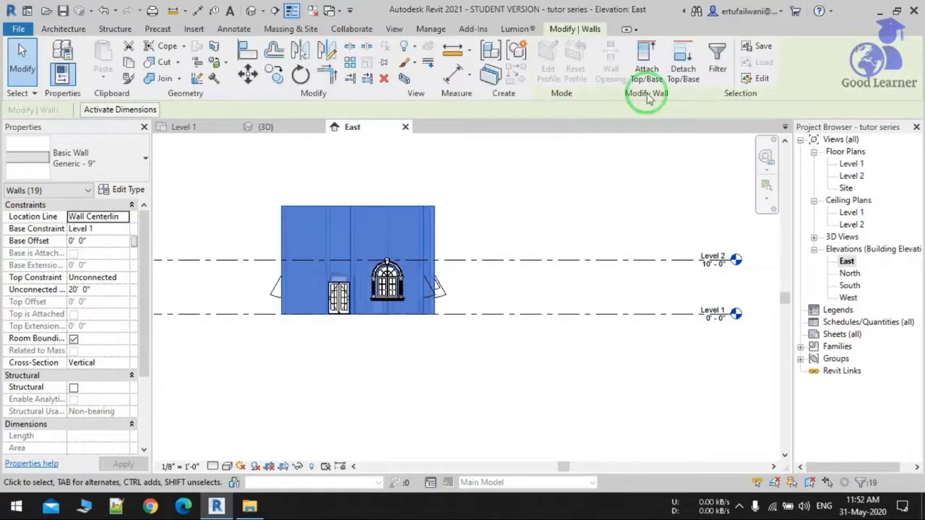
pyautogui.click(717, 58)
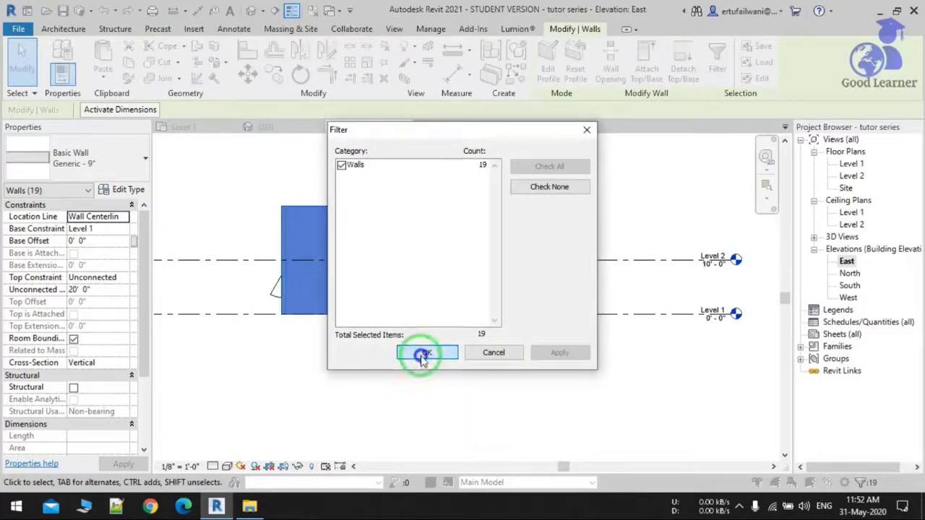
pyautogui.click(426, 353)
pyautogui.click(472, 466)
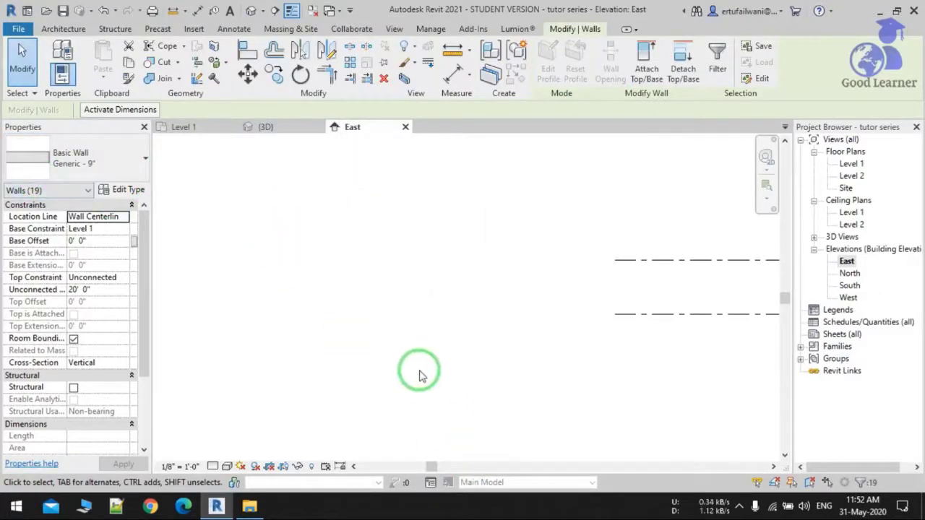
pyautogui.click(347, 393)
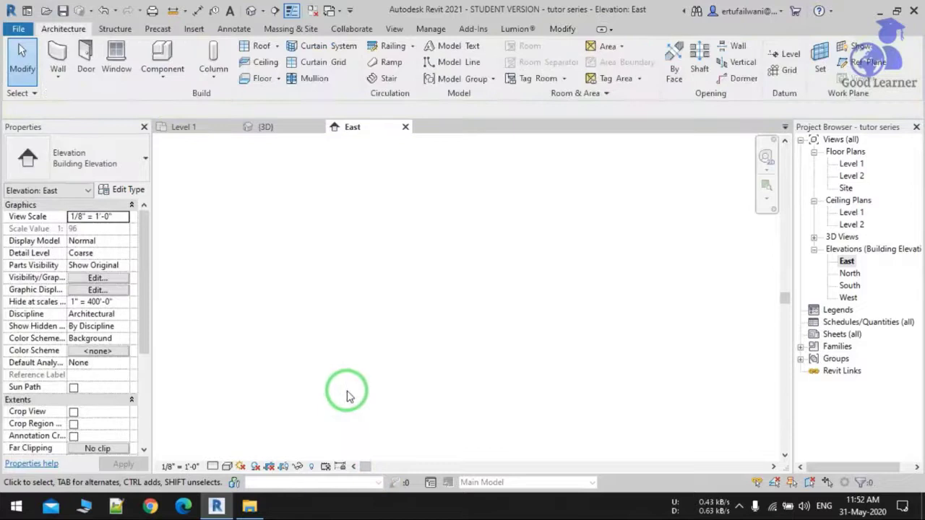
# Select the whole building, filter the selection to Walls only, and set their top constraint up to Level 2.
pyautogui.scroll(-1, 349, 396)
pyautogui.moveTo(395, 222); pyautogui.dragTo(593, 394)
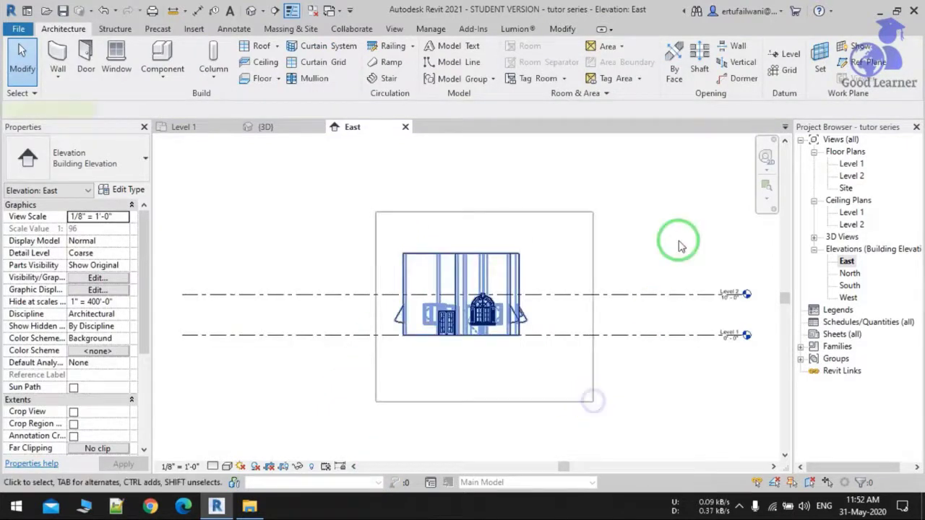
pyautogui.click(550, 58)
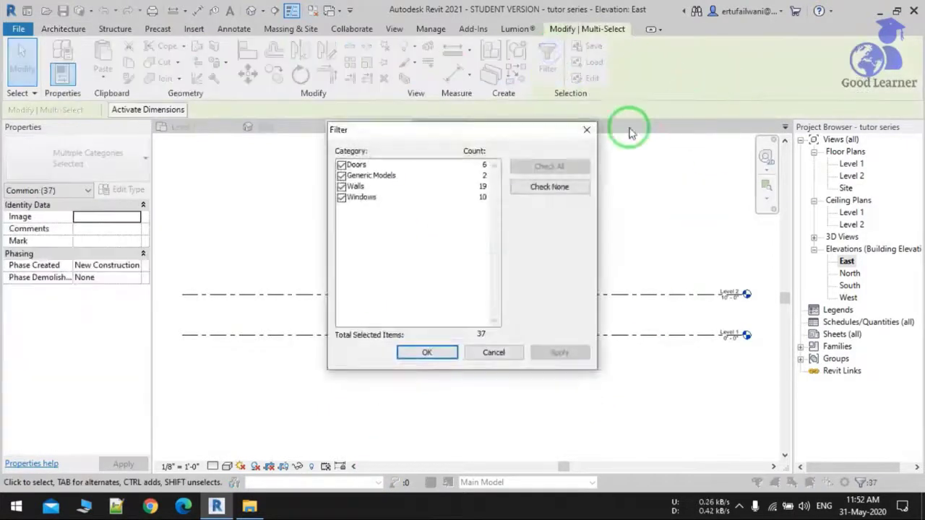
pyautogui.click(532, 186)
pyautogui.click(341, 198)
pyautogui.click(341, 186)
pyautogui.click(342, 197)
pyautogui.click(425, 351)
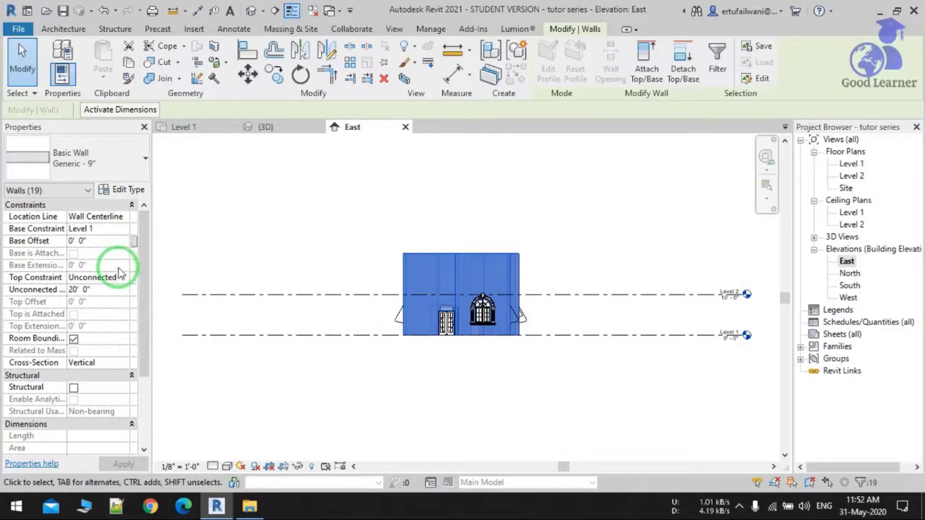
pyautogui.click(124, 284)
pyautogui.click(116, 306)
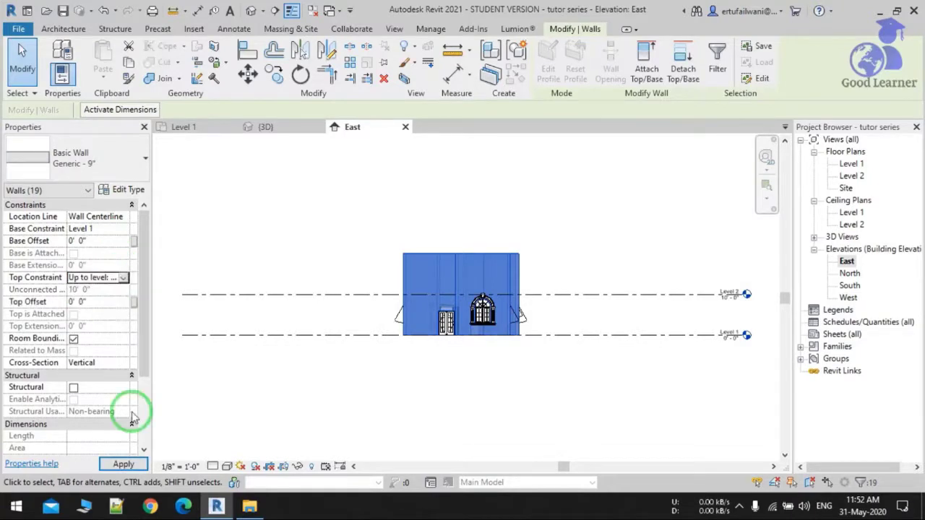
pyautogui.click(396, 430)
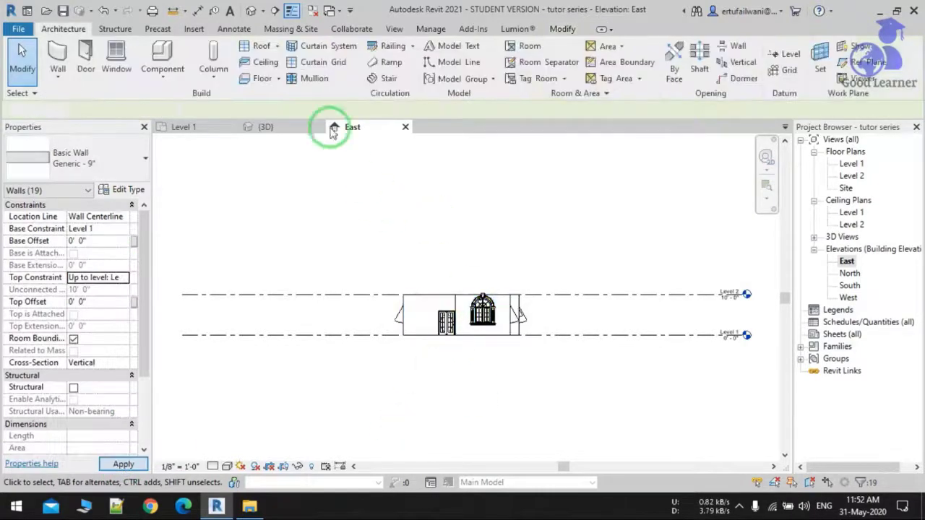
# Set the sill height of the arched final VIP Classical window to 2' 6".
pyautogui.scroll(4, 484, 307)
pyautogui.scroll(2, 488, 312)
pyautogui.click(541, 306)
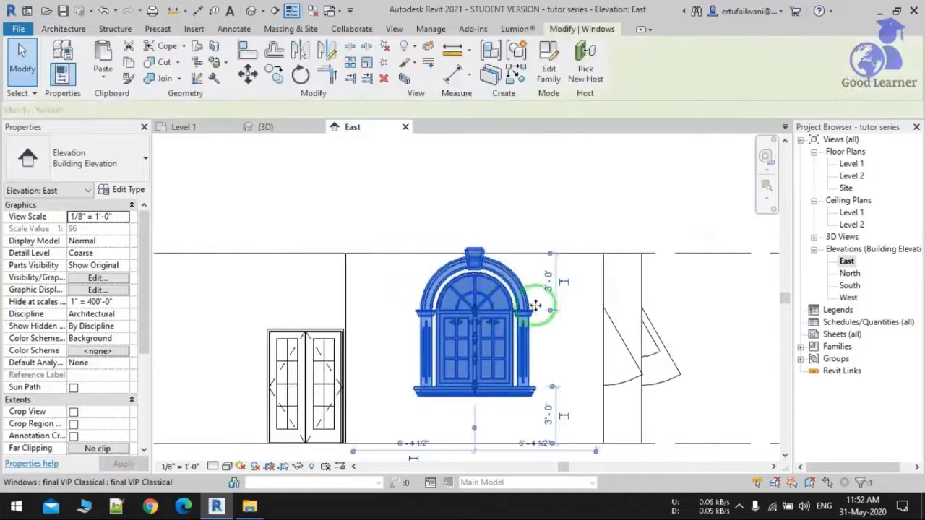
pyautogui.click(107, 229)
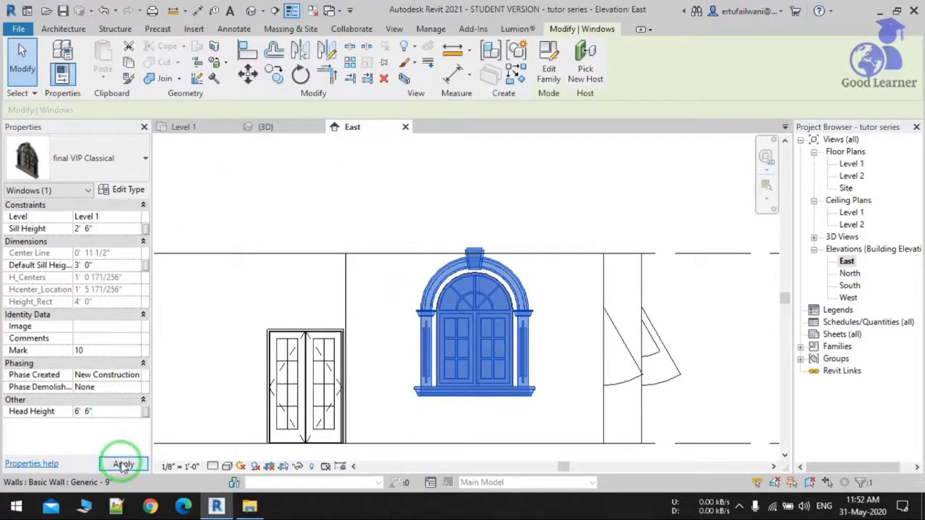
pyautogui.click(122, 465)
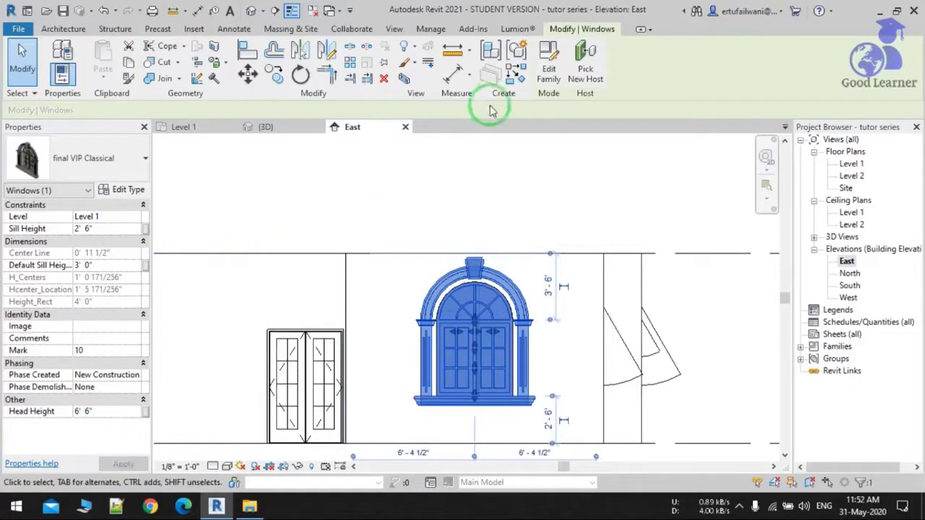
# Set the arched window's sill height to 2' 0" and deselect it.
pyautogui.click(118, 229)
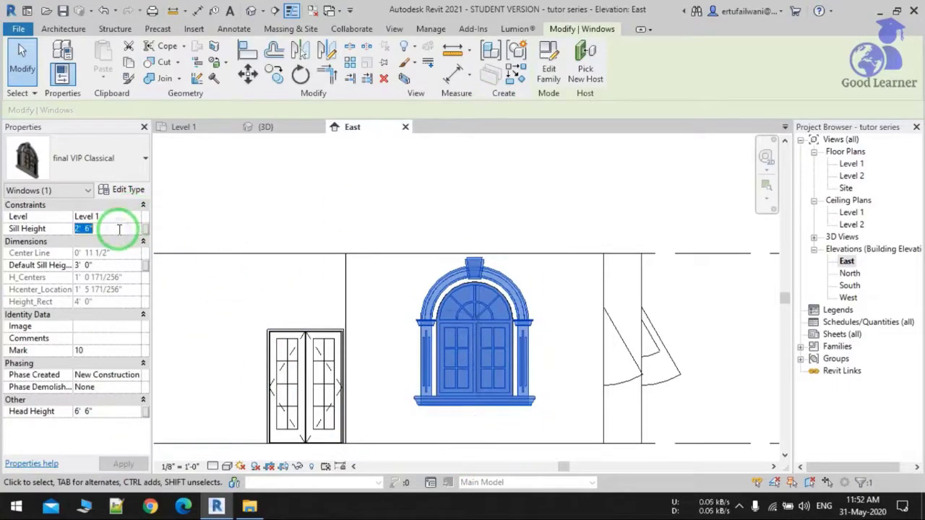
pyautogui.write('2')
pyautogui.click(123, 465)
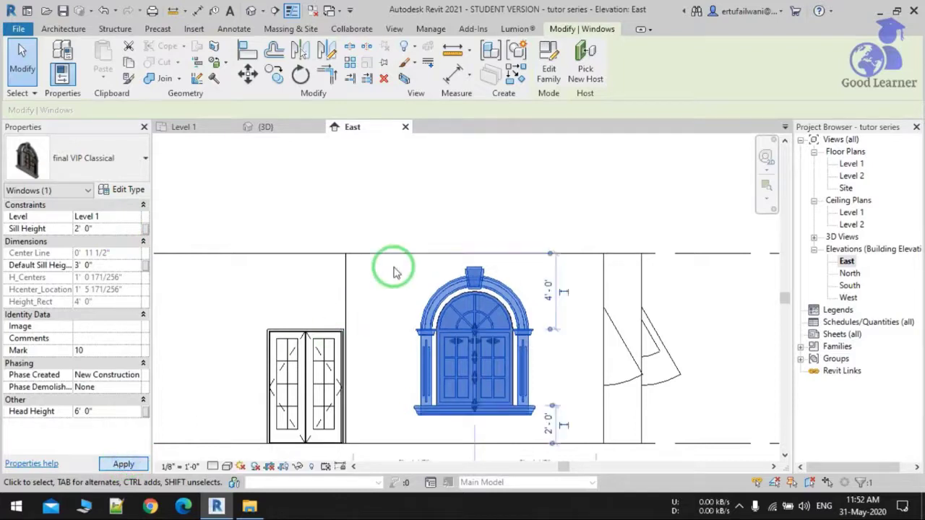
pyautogui.click(487, 193)
pyautogui.scroll(-2, 516, 171)
# Set the height of the arched final VIP Classical window type to 3' 6" and deselect the window.
pyautogui.click(510, 330)
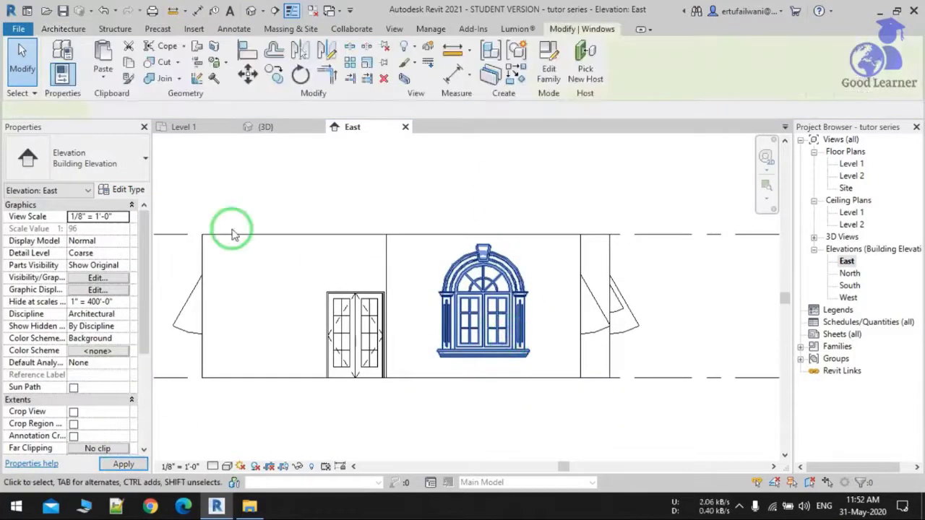
pyautogui.click(105, 217)
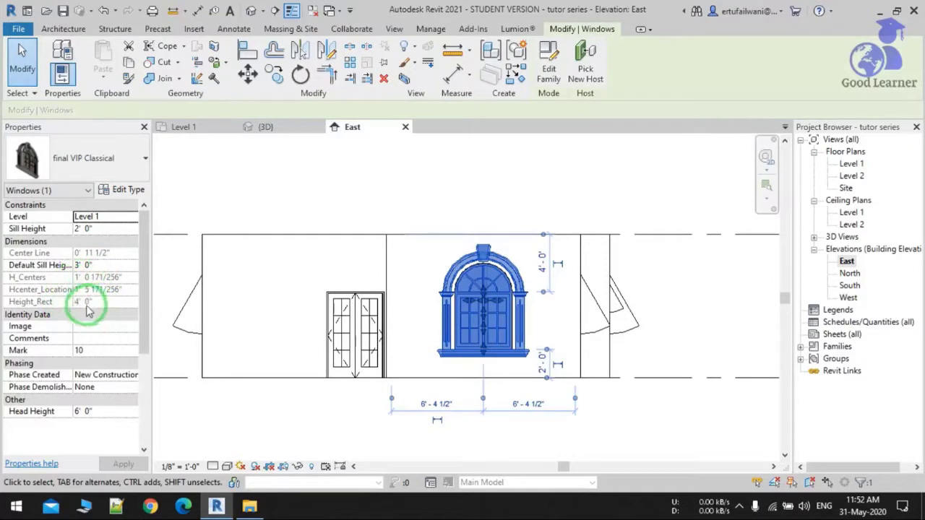
pyautogui.click(116, 192)
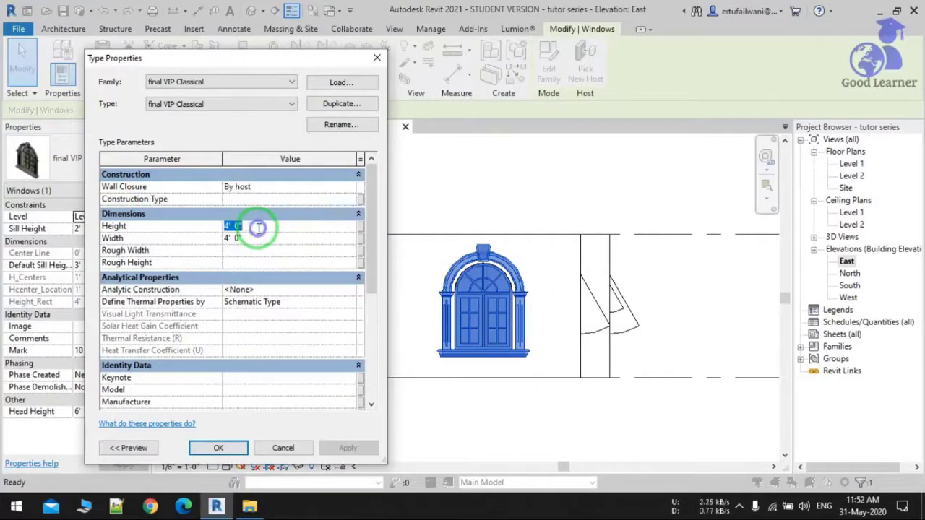
pyautogui.click(257, 237)
pyautogui.click(263, 227)
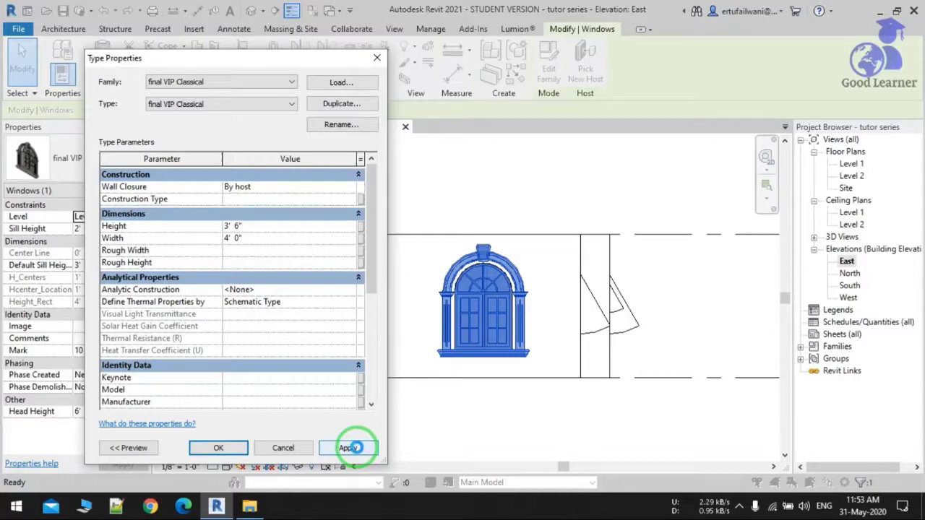
pyautogui.click(350, 448)
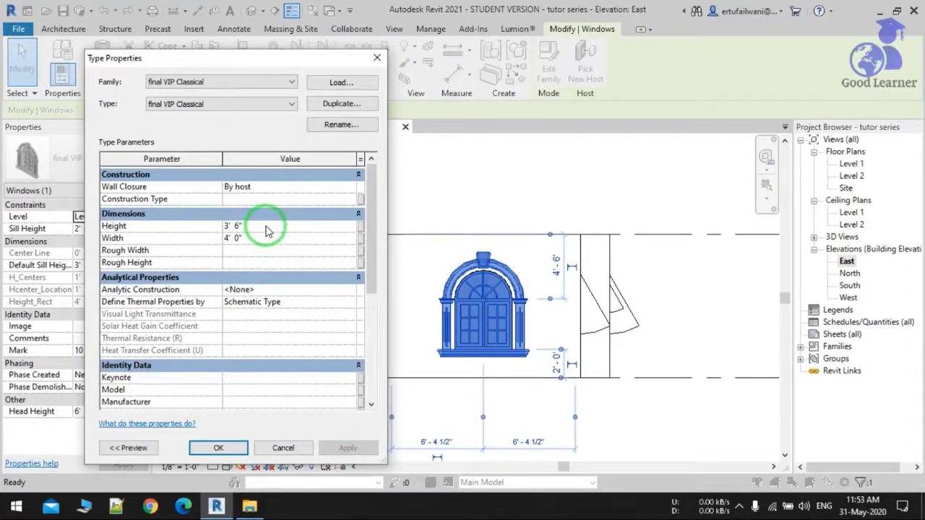
pyautogui.click(239, 449)
pyautogui.click(383, 215)
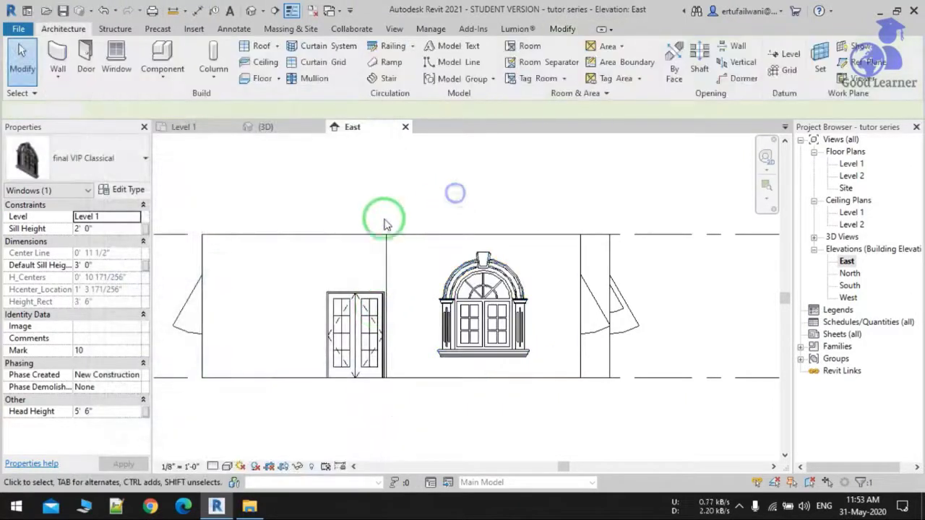
# Inspect the building and its windows in the 3D view.
pyautogui.scroll(-2, 421, 303)
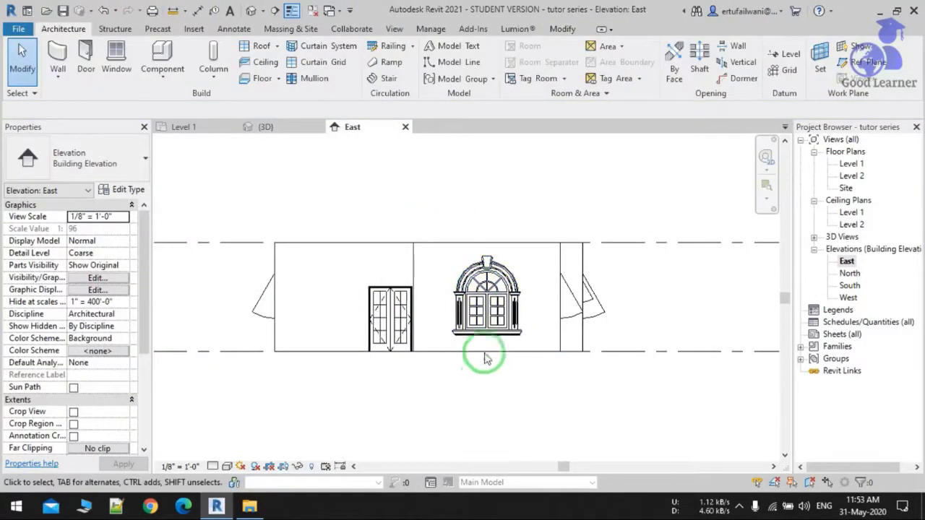
pyautogui.click(293, 127)
pyautogui.keyDown('shift'); pyautogui.moveTo(484, 282); pyautogui.dragTo(552, 395, button='middle'); pyautogui.keyUp('shift')
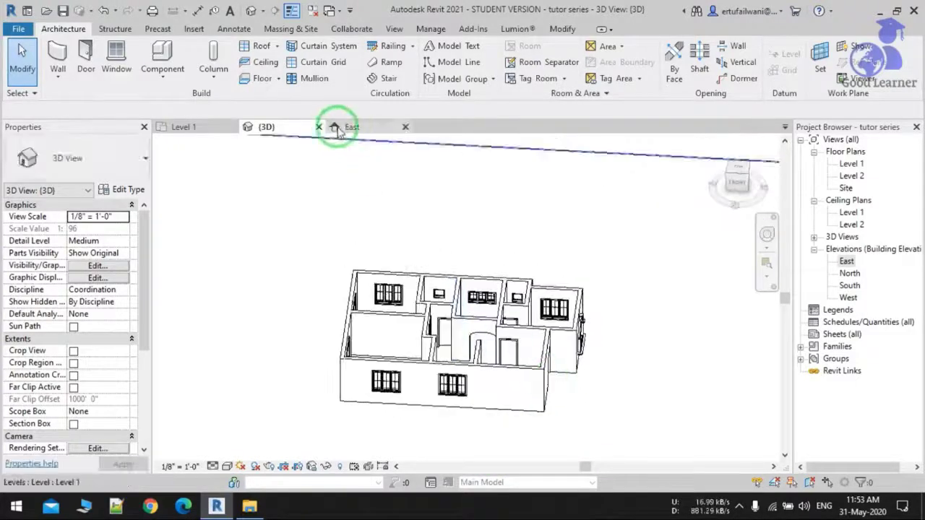
# Return to the Level 1 floor plan and close all other open views.
pyautogui.click(196, 126)
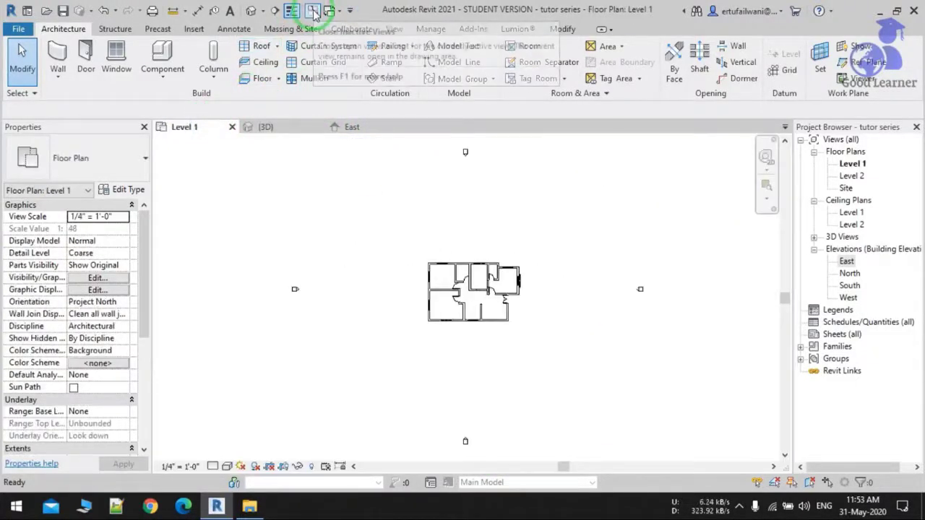
pyautogui.scroll(6, 476, 310)
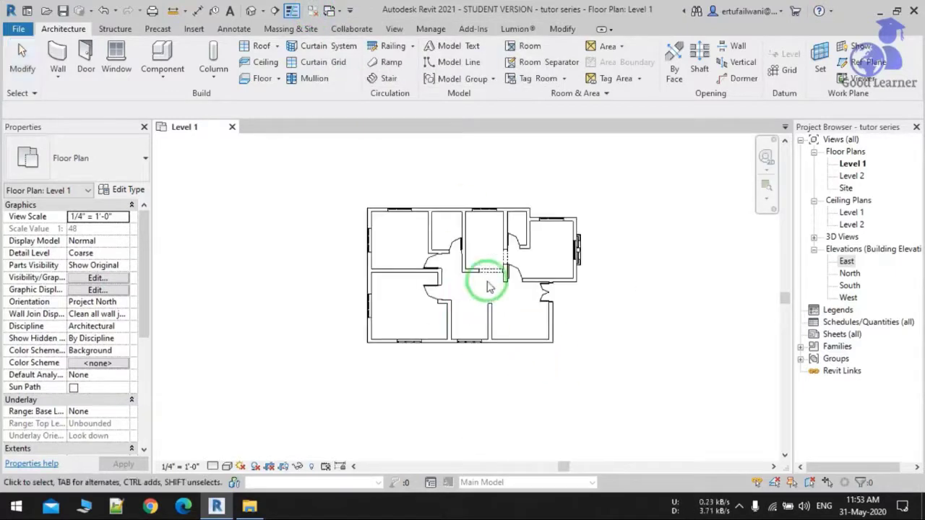
pyautogui.scroll(2, 427, 318)
pyautogui.moveTo(422, 318)
pyautogui.mouseDown(button='middle')
pyautogui.moveTo(426, 333)
pyautogui.moveTo(435, 300)
pyautogui.moveTo(427, 322)
pyautogui.mouseUp(button='middle')
pyautogui.scroll(-1, 435, 300)
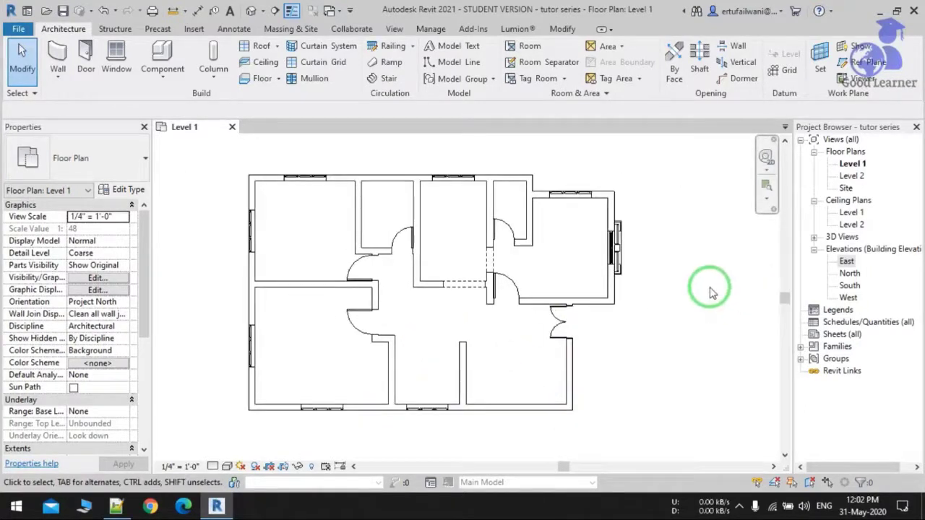
# In the East elevation, create a new level 3' 0" below Level 1 by picking the Level 1 line with an offset.
pyautogui.doubleClick(847, 262)
pyautogui.moveTo(628, 386); pyautogui.dragTo(526, 377, button='middle')
pyautogui.scroll(1, 615, 313)
pyautogui.moveTo(617, 314); pyautogui.dragTo(618, 334, button='middle')
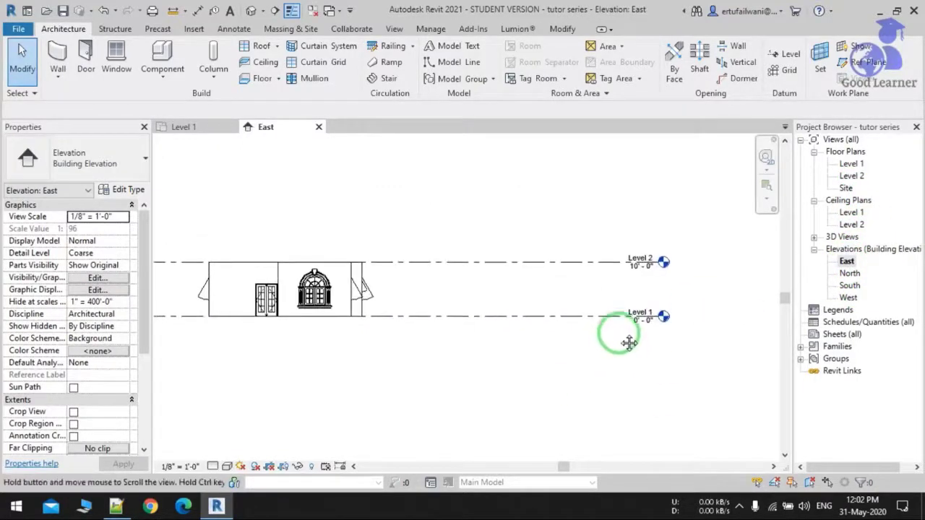
pyautogui.click(789, 56)
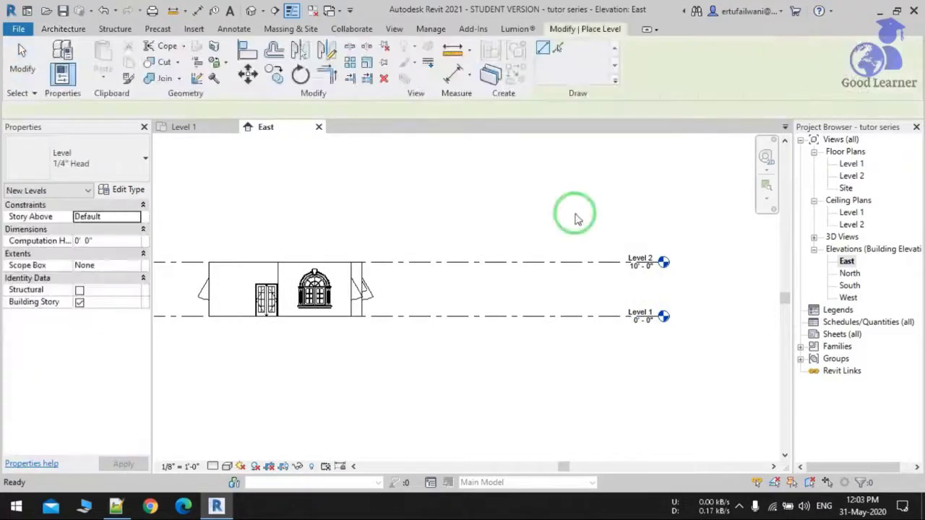
pyautogui.click(558, 47)
pyautogui.doubleClick(338, 109)
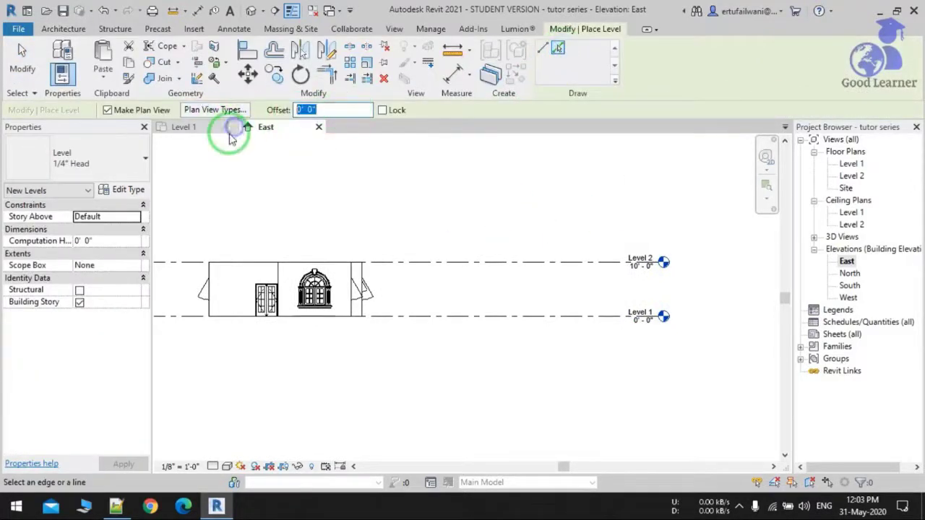
pyautogui.write('3')
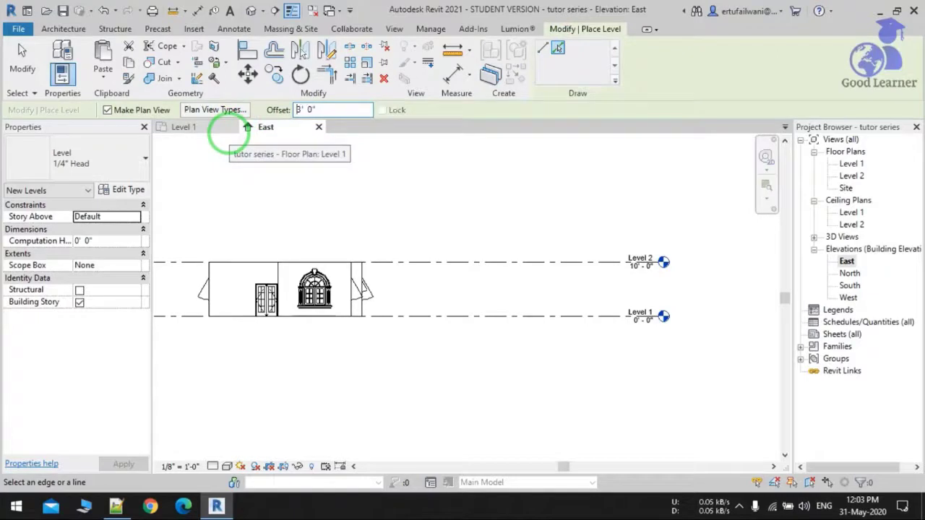
pyautogui.click(583, 320)
pyautogui.press('Escape')
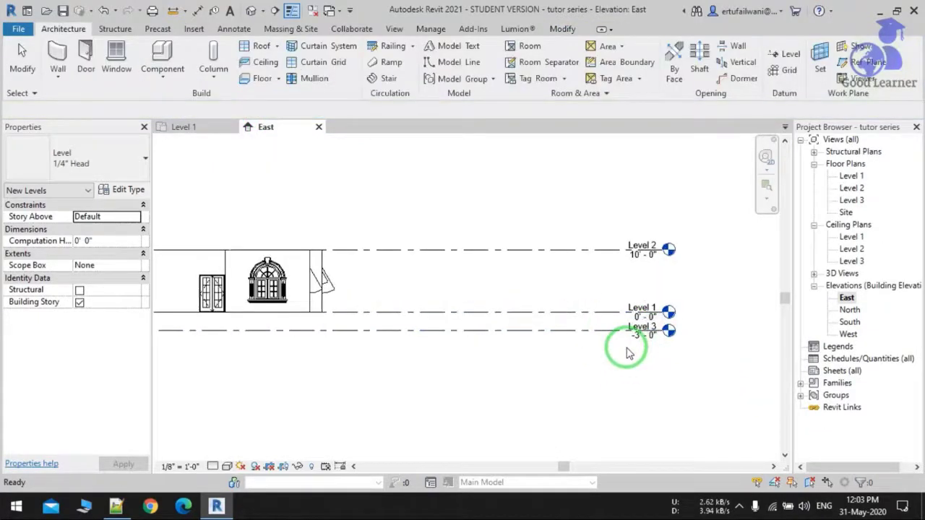
# Rename the new lowest level to Level 0, including its corresponding views.
pyautogui.scroll(3, 618, 365)
pyautogui.moveTo(638, 406); pyautogui.dragTo(584, 434, button='middle')
pyautogui.click(627, 344)
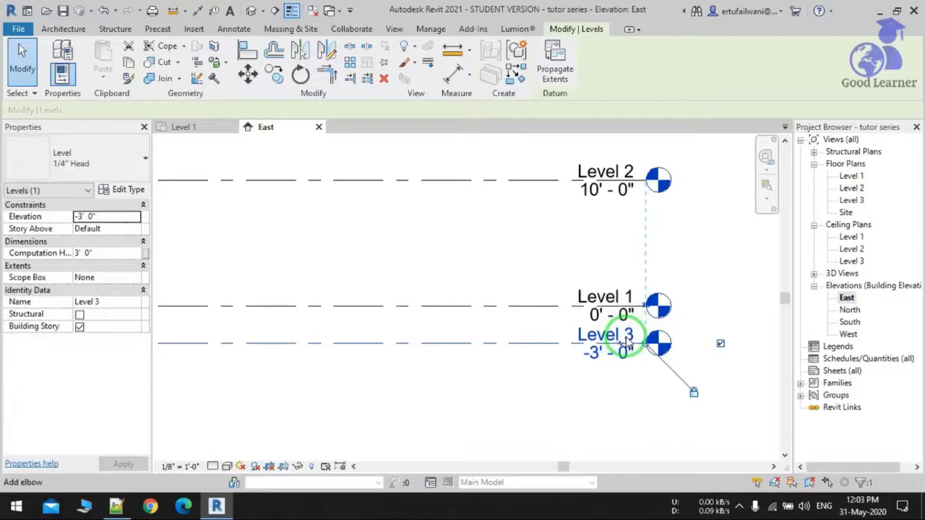
pyautogui.click(630, 335)
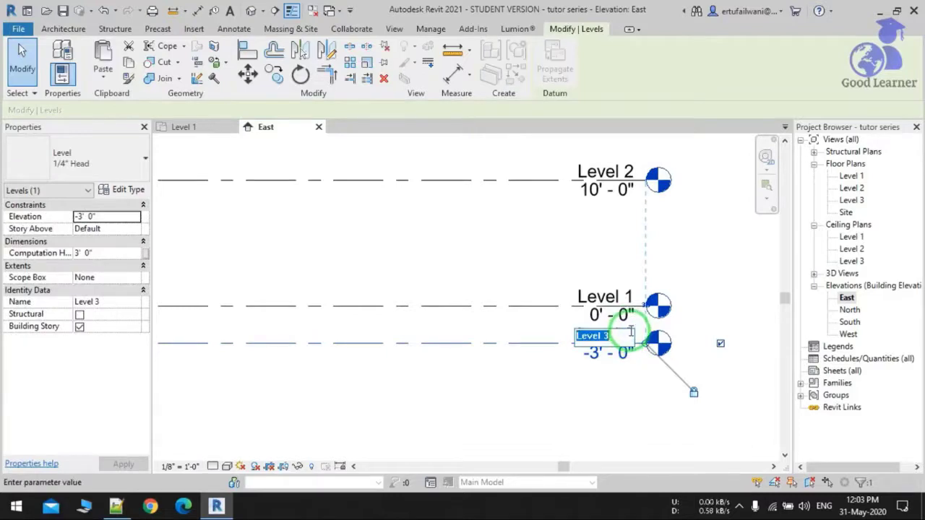
pyautogui.write('Level 0')
pyautogui.press('Return')
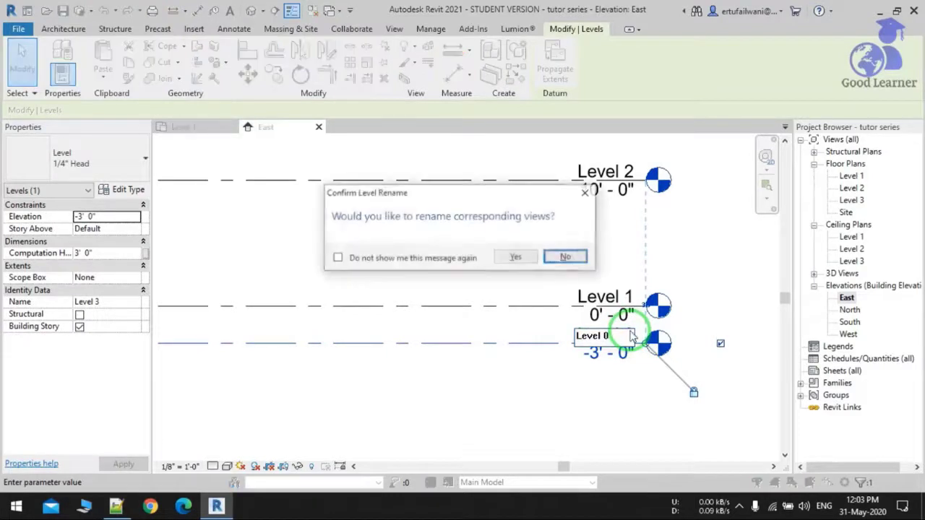
pyautogui.click(516, 257)
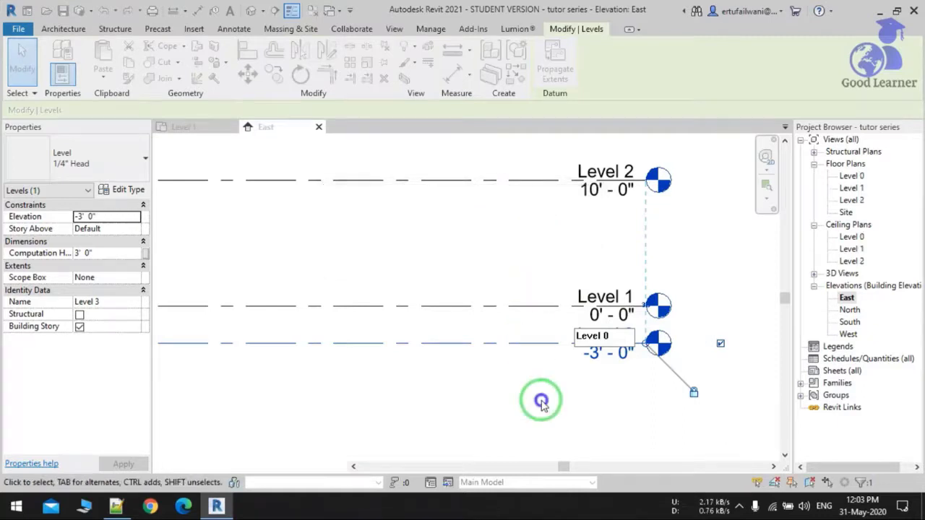
pyautogui.click(541, 397)
# Open the Level 0 floor plan and close all other open views.
pyautogui.scroll(-4, 680, 305)
pyautogui.scroll(-1, 689, 324)
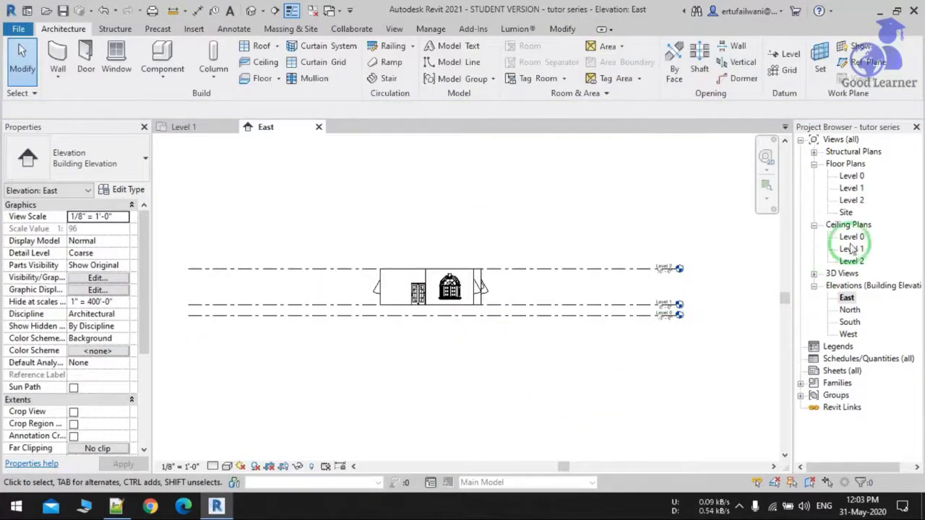
pyautogui.doubleClick(852, 176)
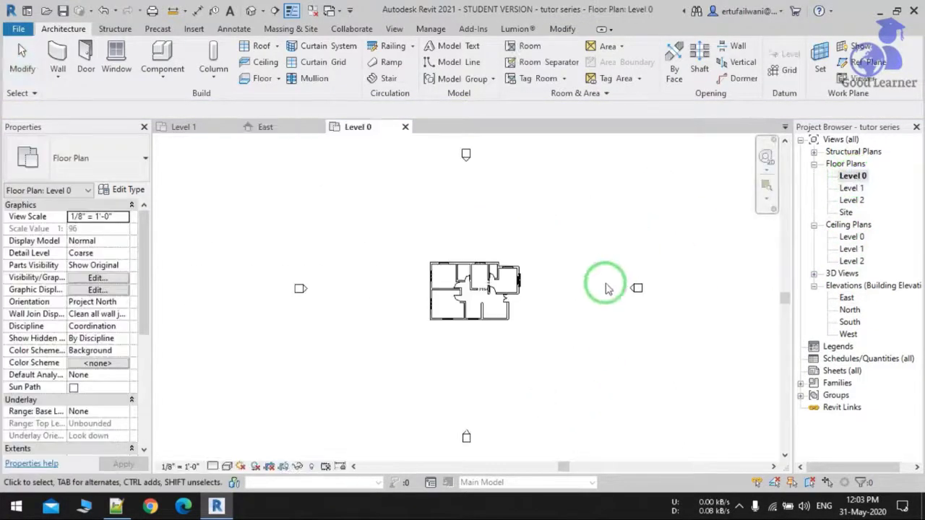
pyautogui.scroll(3, 466, 279)
pyautogui.moveTo(609, 401); pyautogui.dragTo(576, 390, button='middle')
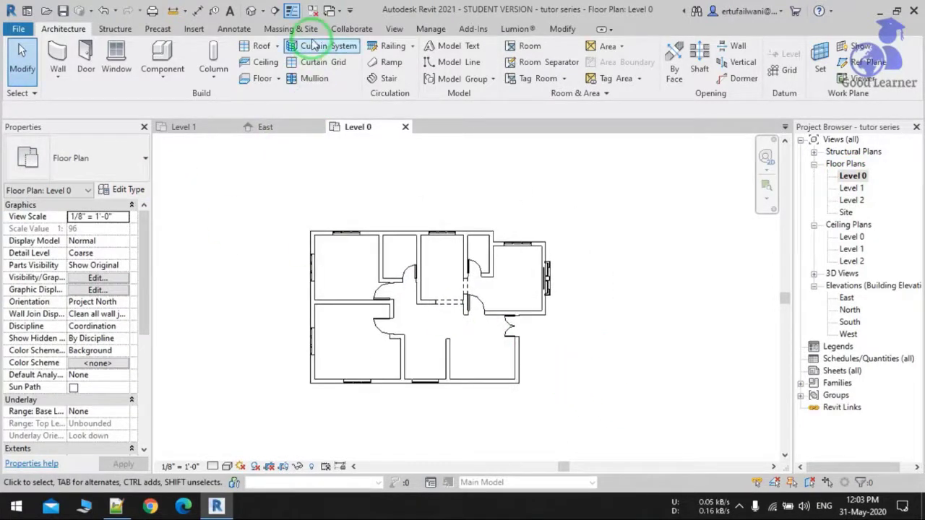
pyautogui.click(316, 12)
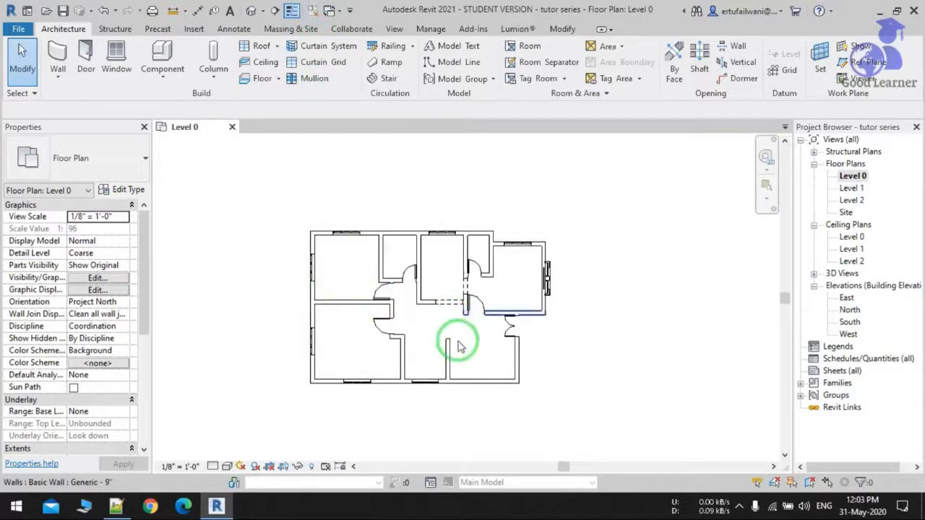
pyautogui.scroll(4, 470, 371)
pyautogui.scroll(-4, 533, 361)
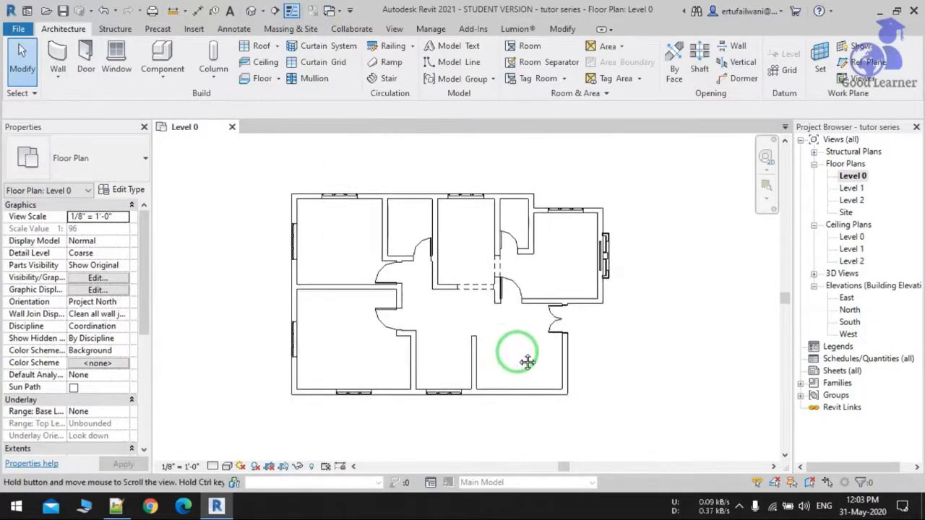
# Start a new wall and duplicate the Generic - 9" type as "plinth wall 15" wide".
pyautogui.click(58, 59)
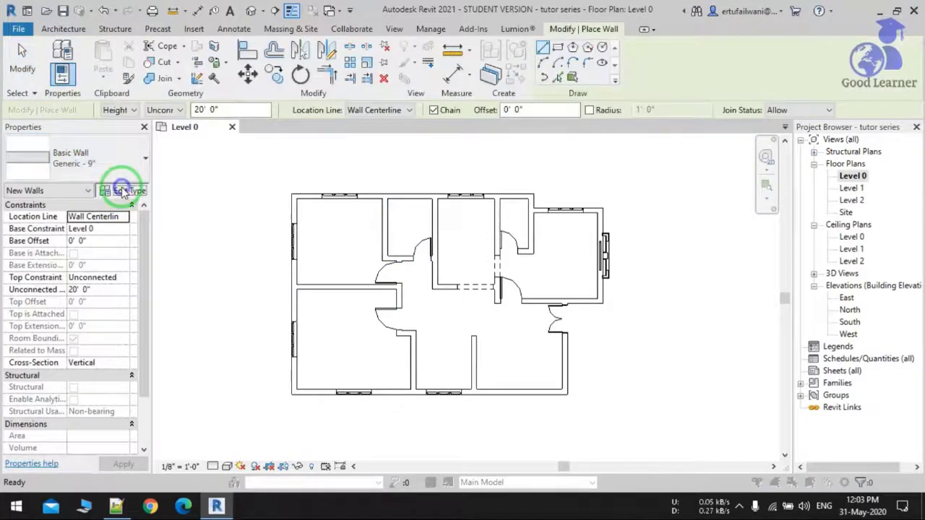
pyautogui.click(123, 190)
pyautogui.click(341, 103)
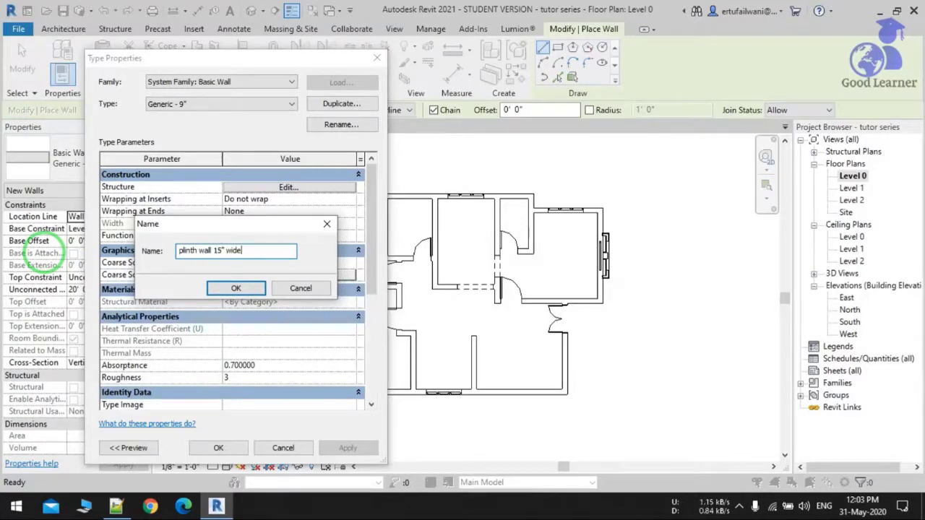
pyautogui.click(236, 288)
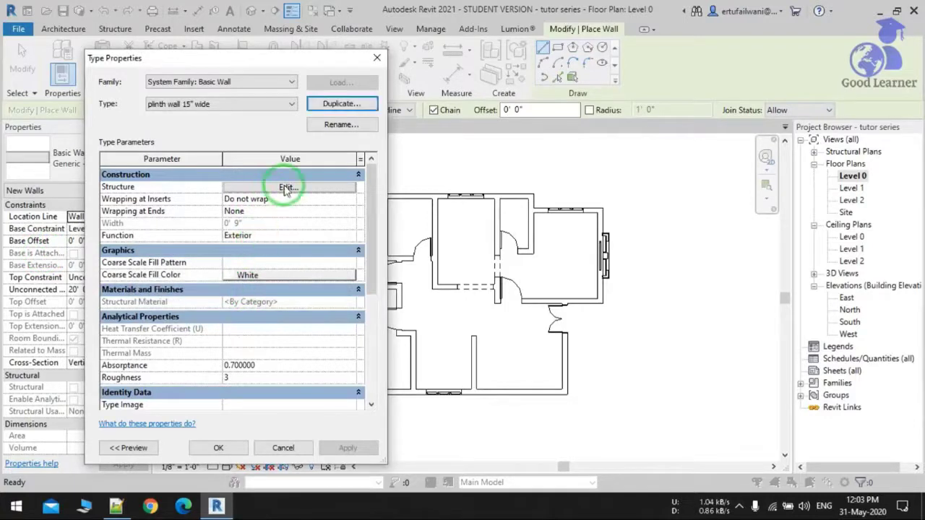
# Set the structure layer thickness of the plinth wall type to 15".
pyautogui.click(285, 187)
pyautogui.click(271, 197)
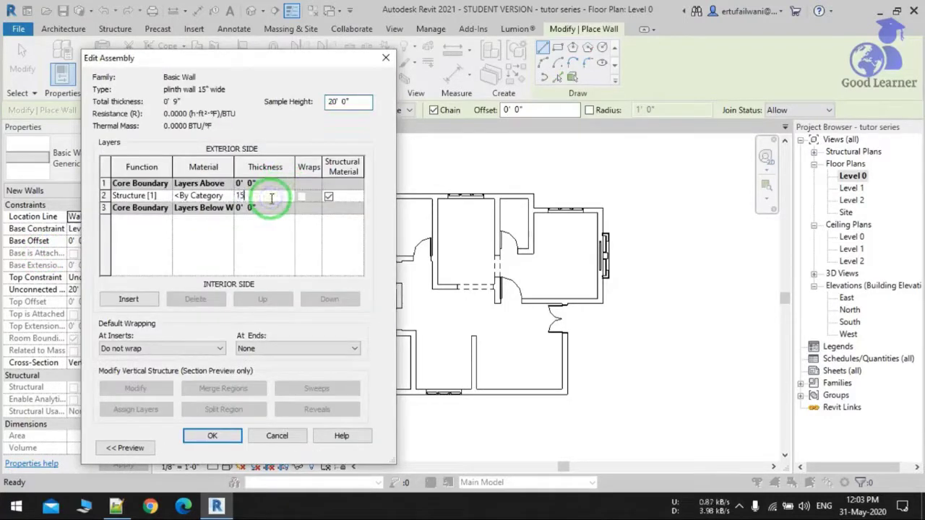
pyautogui.click(213, 436)
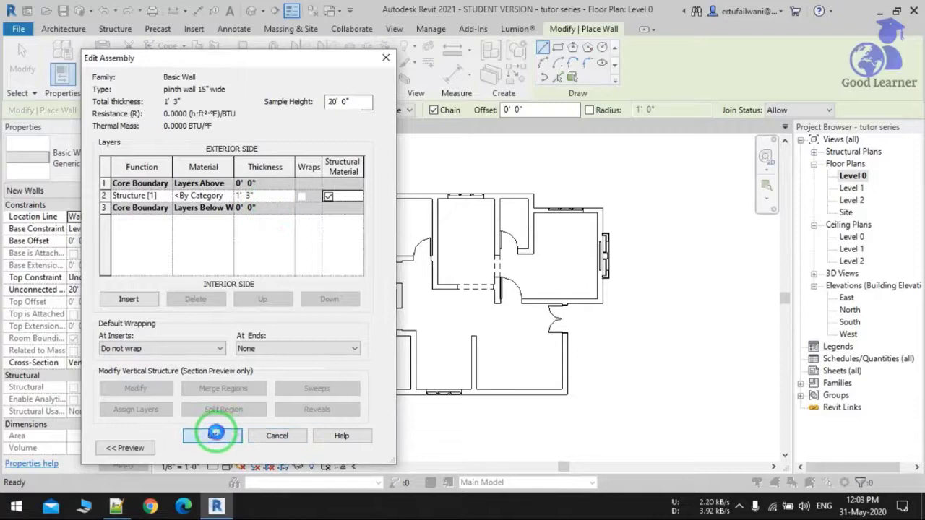
pyautogui.click(222, 448)
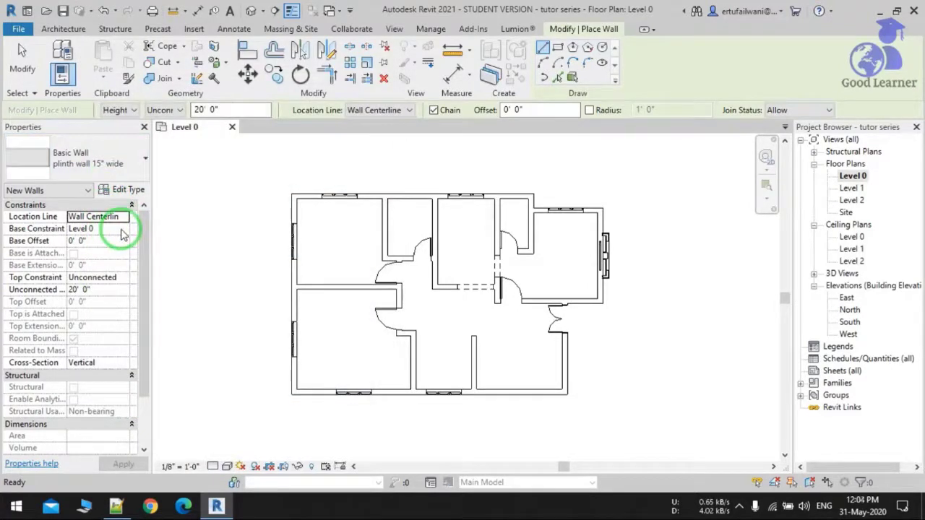
# Set the new plinth wall's top constraint to Up to level: Level 1 and switch to the Pick Lines method.
pyautogui.click(123, 281)
pyautogui.click(115, 302)
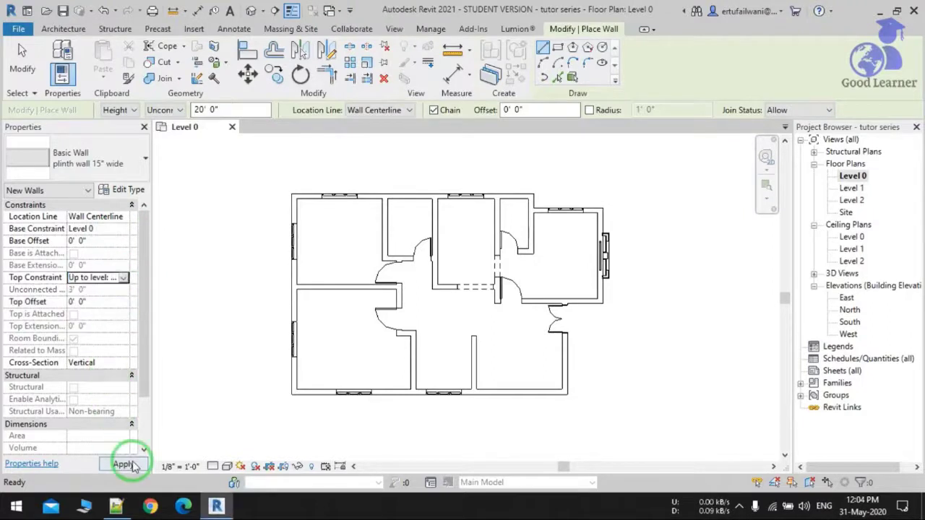
pyautogui.click(557, 77)
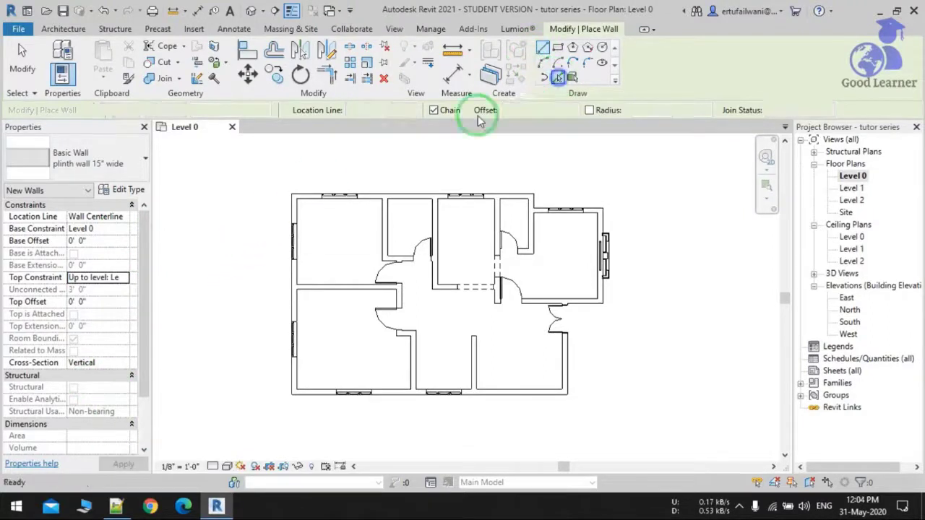
# Place plinth walls along the centerlines of the west and main north exterior walls.
pyautogui.scroll(5, 300, 210)
pyautogui.click(280, 218)
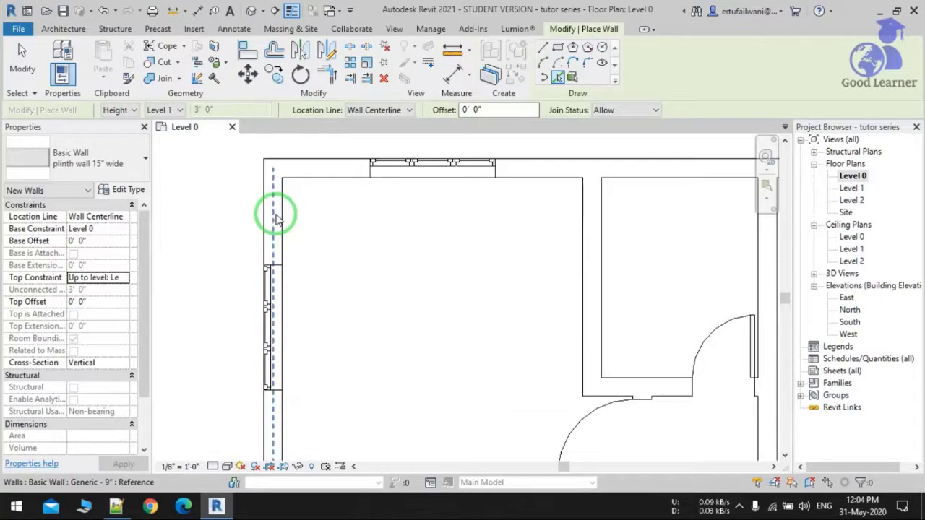
pyautogui.click(310, 163)
pyautogui.scroll(-3, 340, 203)
# Place plinth walls along the centerlines of the northeast room's north, east and south walls.
pyautogui.moveTo(382, 241); pyautogui.dragTo(149, 277, button='middle')
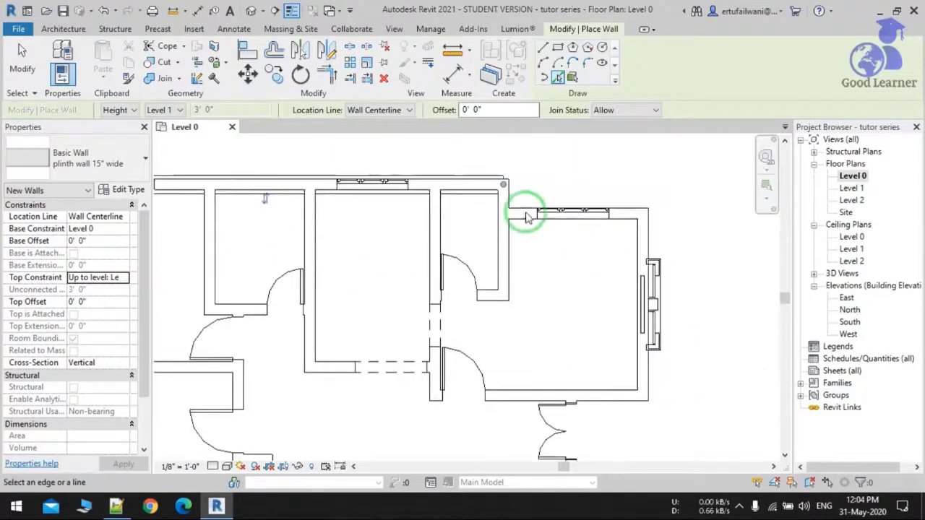
pyautogui.scroll(3, 526, 207)
pyautogui.click(538, 224)
pyautogui.moveTo(609, 312); pyautogui.dragTo(351, 254, button='middle')
pyautogui.click(519, 211)
pyautogui.moveTo(441, 420); pyautogui.dragTo(488, 232, button='middle')
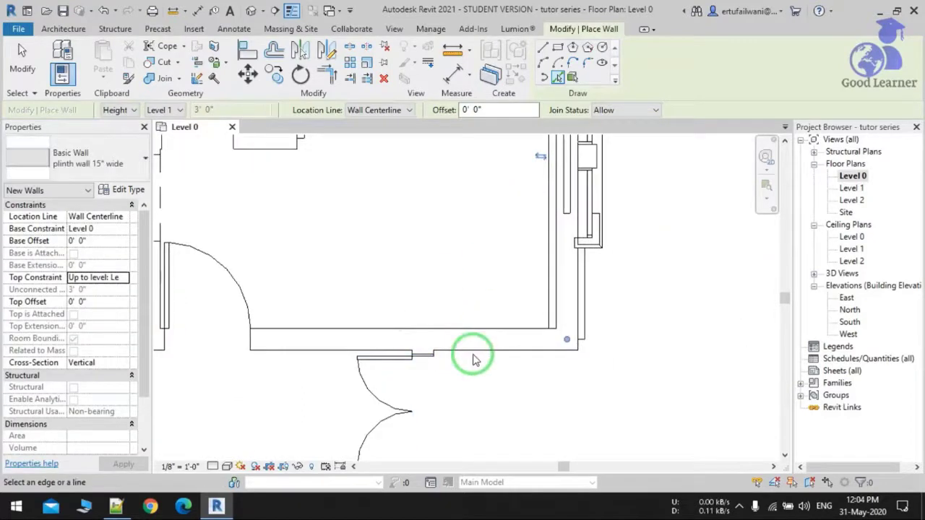
pyautogui.click(476, 339)
pyautogui.moveTo(391, 267); pyautogui.dragTo(630, 277, button='middle')
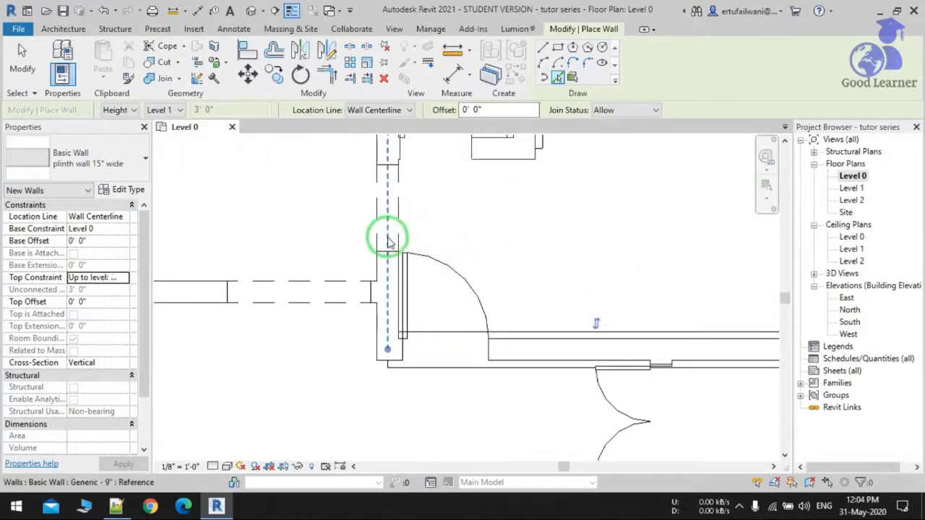
pyautogui.click(389, 249)
pyautogui.moveTo(420, 228); pyautogui.dragTo(463, 259, button='middle')
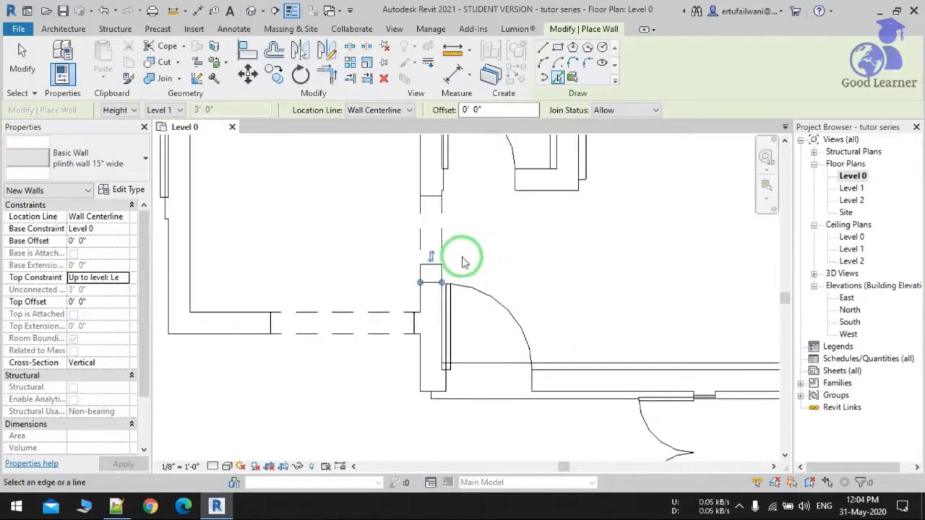
pyautogui.hotkey('ctrl', 'z')
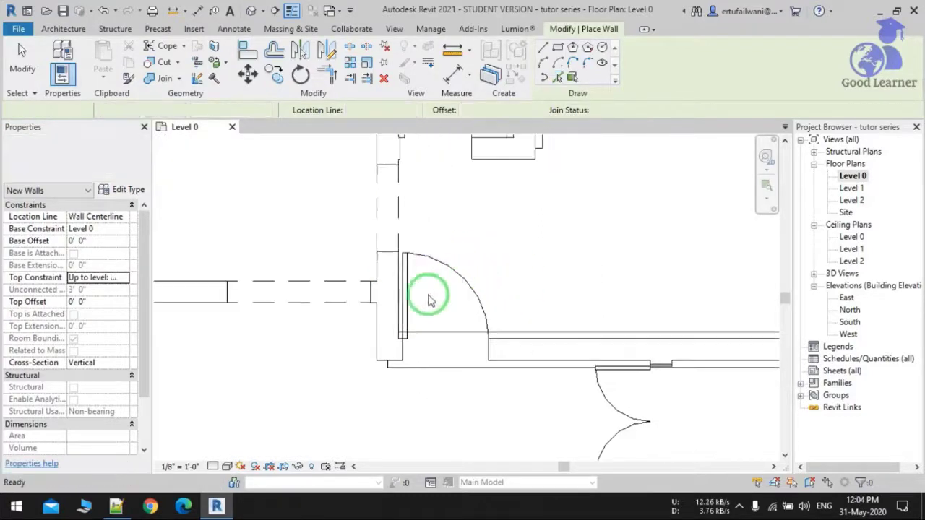
# Place plinth walls along the centerlines of the middle north room's east, south and west walls, including across the openings.
pyautogui.click(389, 302)
pyautogui.moveTo(504, 242); pyautogui.dragTo(742, 293, button='middle')
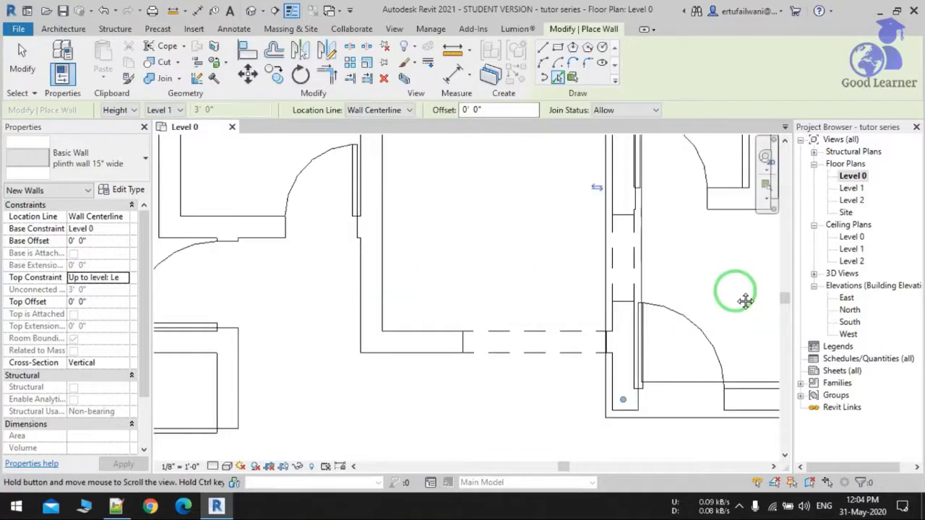
pyautogui.click(423, 343)
pyautogui.click(370, 273)
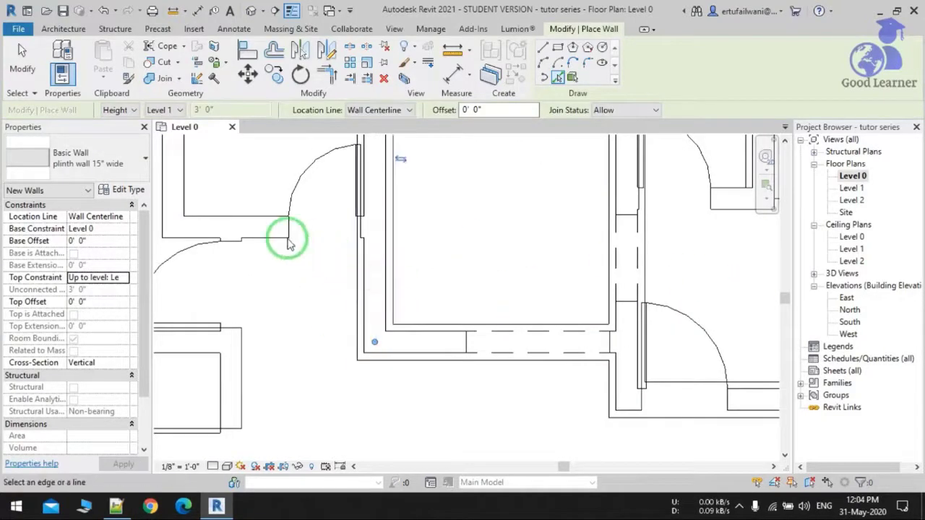
# Place plinth walls along the centerlines of the south and west walls of the small room beside the northwest bedroom.
pyautogui.click(269, 235)
pyautogui.moveTo(305, 326); pyautogui.dragTo(414, 409, button='middle')
pyautogui.click(279, 230)
# Place plinth walls beneath the wall dividing the two west bedrooms and the short wall between their doors.
pyautogui.scroll(-5, 343, 201)
pyautogui.moveTo(376, 311); pyautogui.dragTo(380, 274, button='middle')
pyautogui.scroll(1, 230, 248)
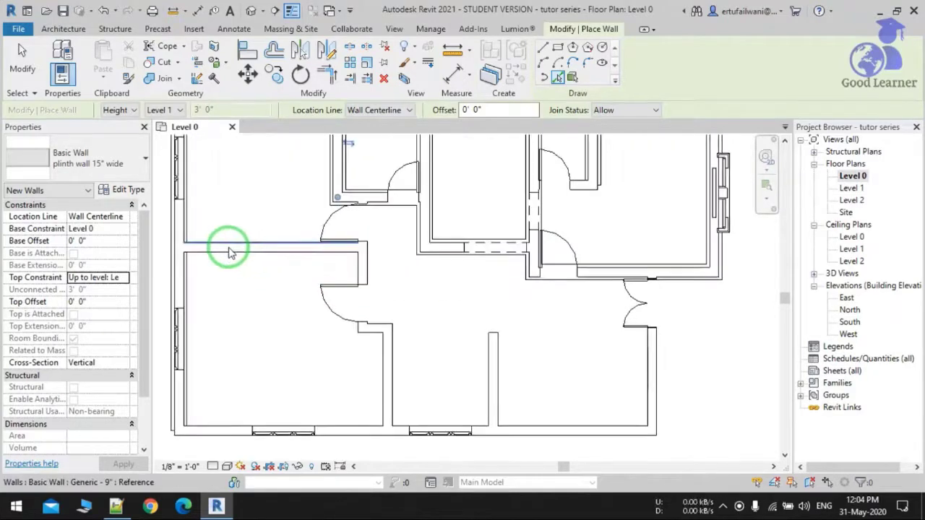
pyautogui.scroll(2, 230, 252)
pyautogui.click(464, 279)
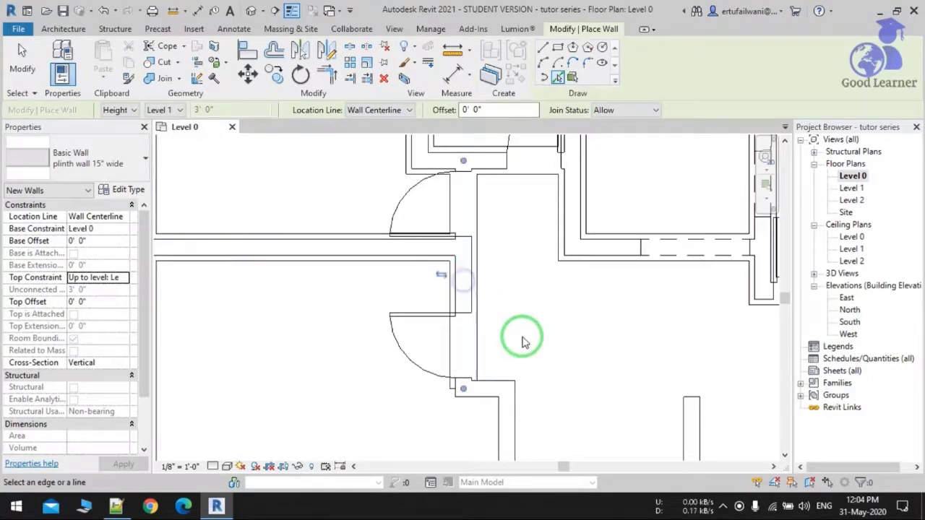
# Place plinth walls beneath the short jog beside the southwest bedroom's door and that bedroom's east wall.
pyautogui.moveTo(507, 367); pyautogui.dragTo(415, 255, button='middle')
pyautogui.scroll(2, 405, 277)
pyautogui.click(396, 278)
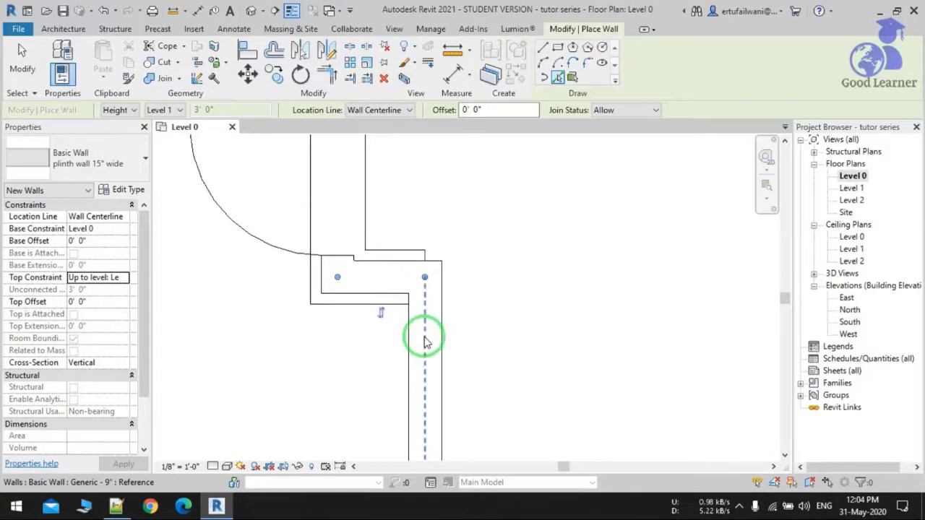
pyautogui.click(423, 340)
# Place plinth walls beneath the short partition in the southern area, the south exterior wall and the east exterior wall below the entrance.
pyautogui.scroll(-4, 330, 190)
pyautogui.scroll(2, 424, 248)
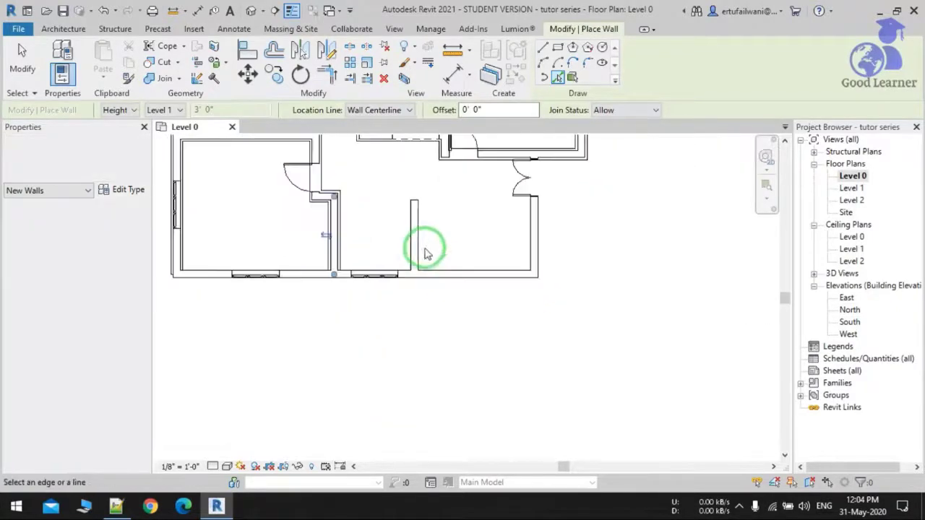
pyautogui.click(399, 235)
pyautogui.scroll(2, 406, 230)
pyautogui.click(468, 372)
pyautogui.scroll(-3, 494, 309)
pyautogui.scroll(2, 561, 268)
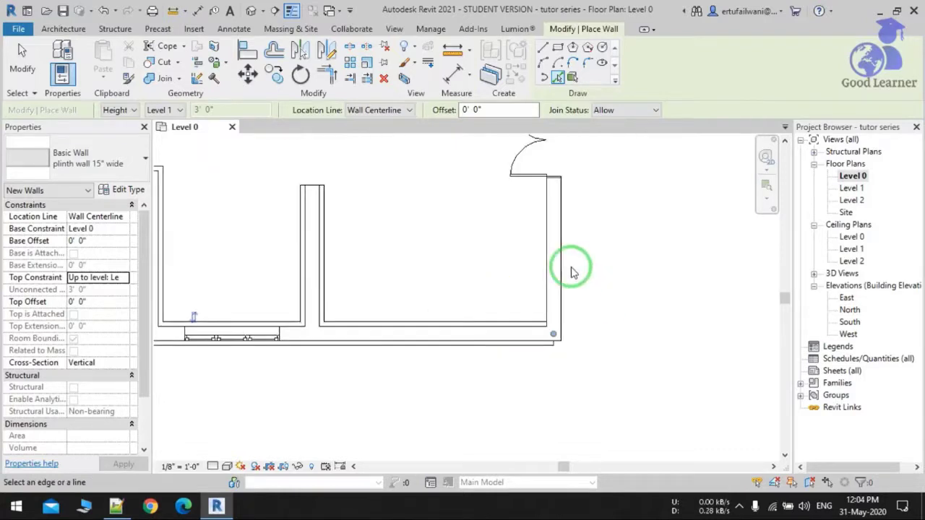
pyautogui.click(554, 253)
# Place a plinth wall beneath the short south wall beside the door of the small room adjoining the northeast room.
pyautogui.scroll(-4, 544, 355)
pyautogui.moveTo(588, 320); pyautogui.dragTo(621, 361, button='middle')
pyautogui.scroll(5, 498, 289)
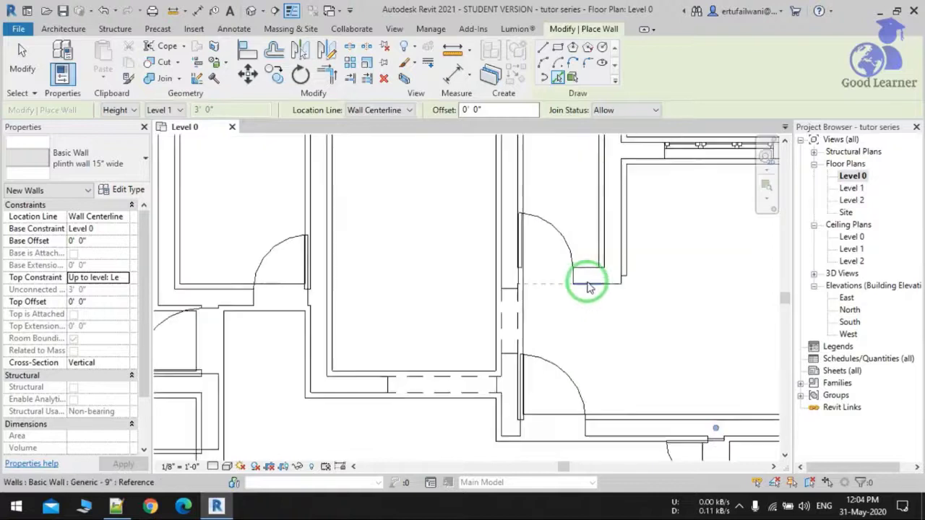
pyautogui.click(588, 280)
pyautogui.scroll(-5, 585, 320)
pyautogui.moveTo(543, 330); pyautogui.dragTo(477, 266, button='middle')
pyautogui.scroll(5, 476, 274)
pyautogui.click(465, 289)
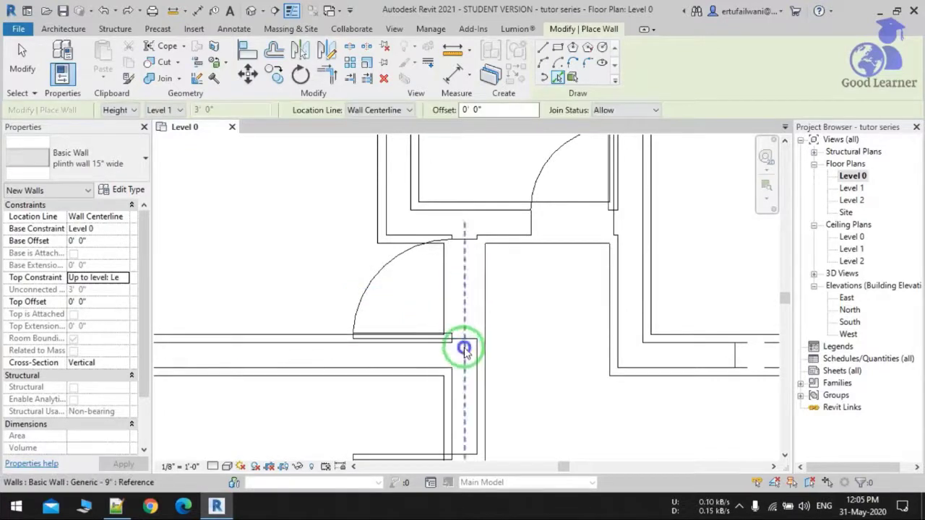
pyautogui.click(464, 349)
pyautogui.scroll(-3, 449, 300)
pyautogui.hotkey('ctrl', 'z')
pyautogui.hotkey('ctrl', 'z')
# Leave wall placement and examine the plinth walls around the building in the default 3D view.
pyautogui.press('Escape')
pyautogui.press('Escape')
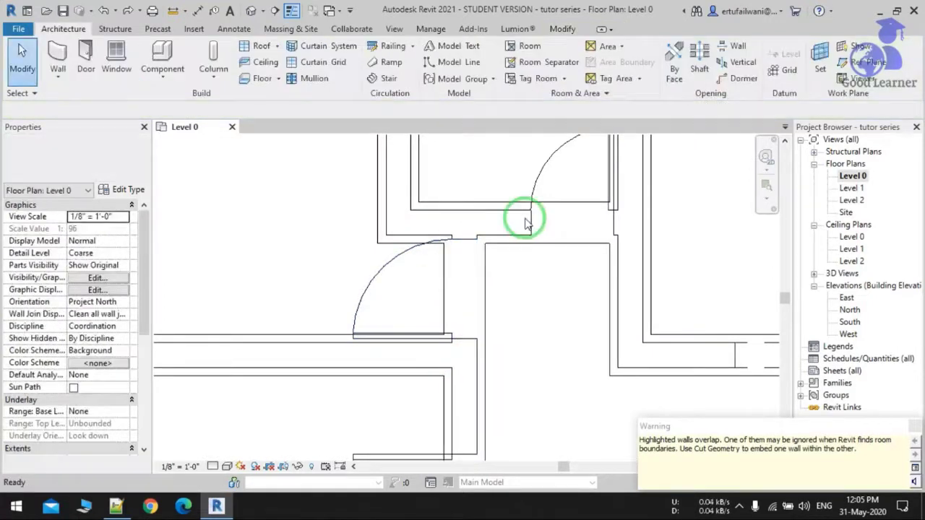
pyautogui.scroll(-5, 469, 220)
pyautogui.scroll(2, 486, 326)
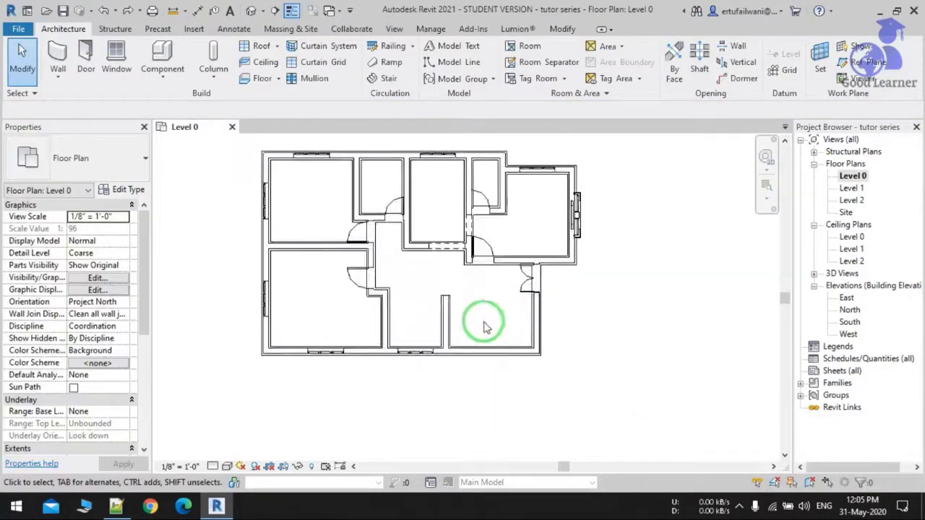
pyautogui.scroll(1, 481, 325)
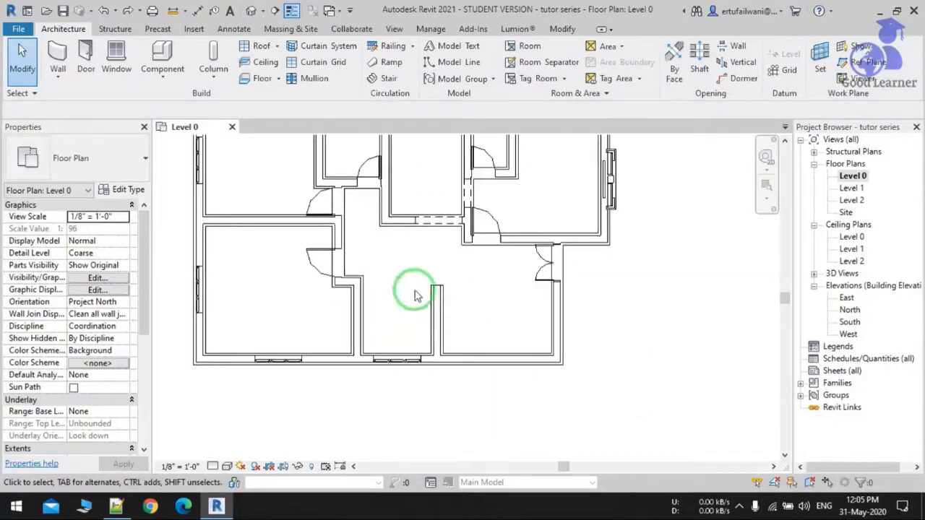
pyautogui.click(249, 10)
pyautogui.keyDown('shift'); pyautogui.moveTo(526, 382); pyautogui.dragTo(438, 334, button='middle'); pyautogui.keyUp('shift')
pyautogui.scroll(3, 454, 302)
pyautogui.keyDown('shift'); pyautogui.moveTo(454, 302); pyautogui.dragTo(658, 357, button='middle'); pyautogui.keyUp('shift')
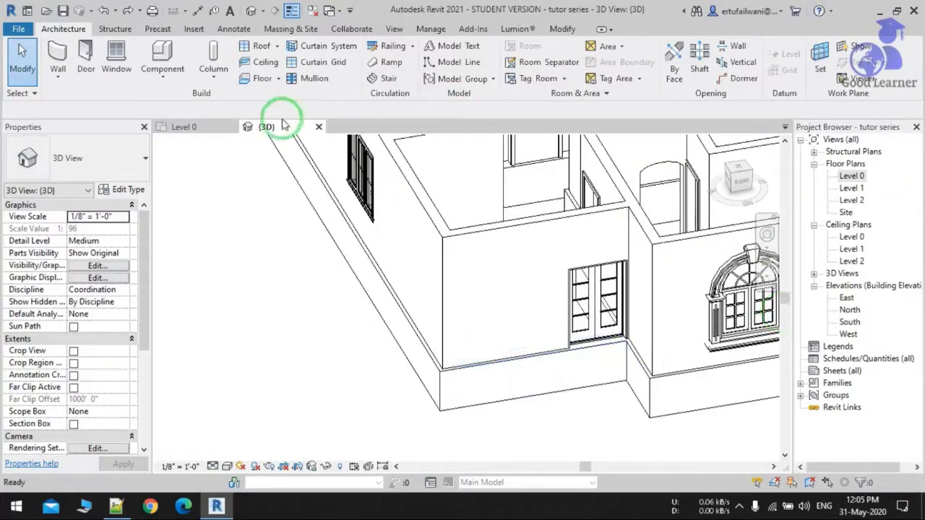
# Open the Level 1 floor plan and close all other open views.
pyautogui.click(190, 126)
pyautogui.scroll(-3, 479, 315)
pyautogui.moveTo(496, 313); pyautogui.dragTo(505, 326, button='middle')
pyautogui.click(885, 290)
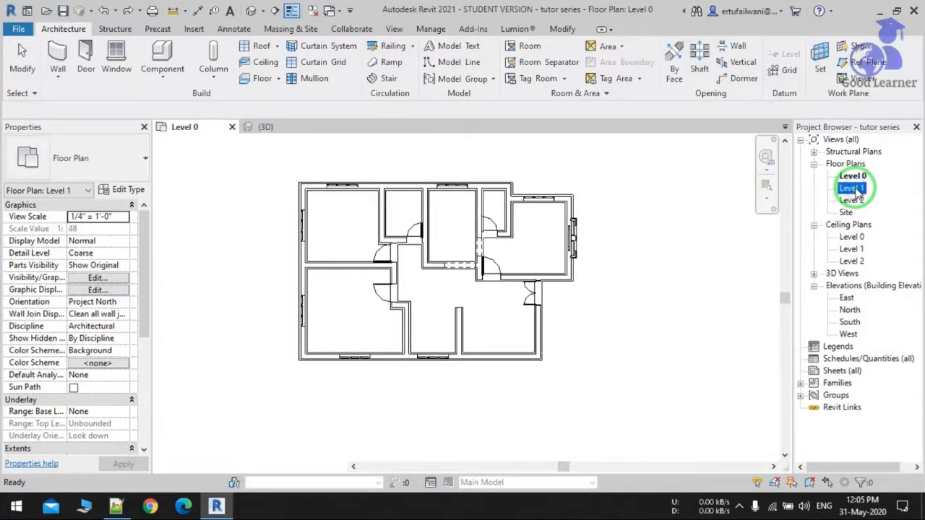
pyautogui.doubleClick(852, 189)
pyautogui.click(278, 129)
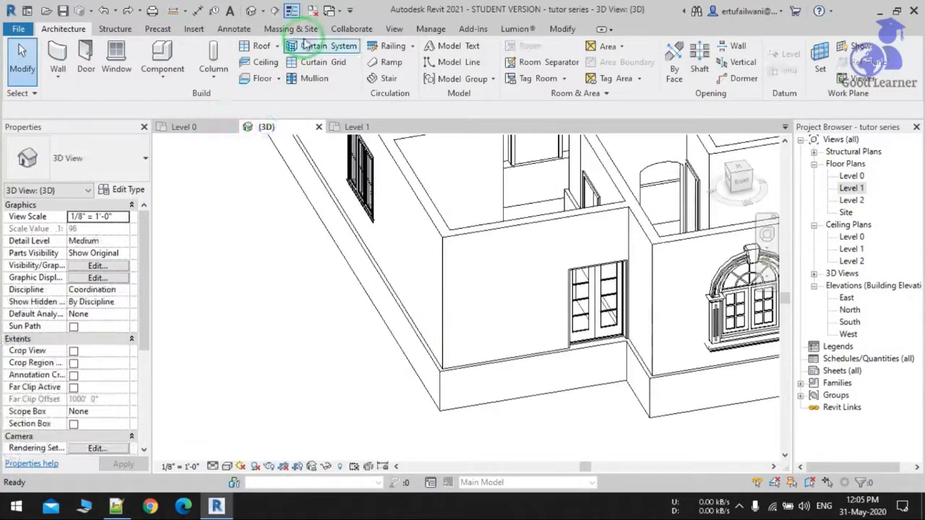
pyautogui.click(337, 124)
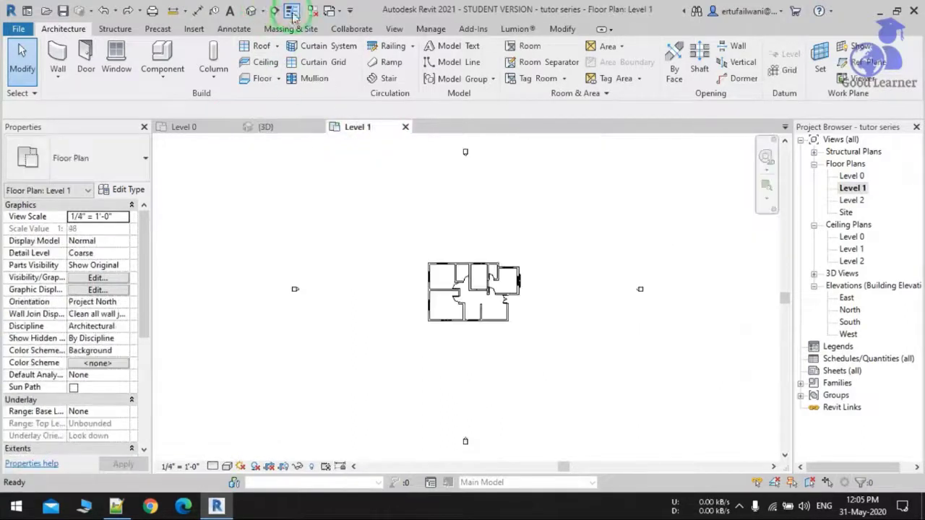
pyautogui.click(314, 10)
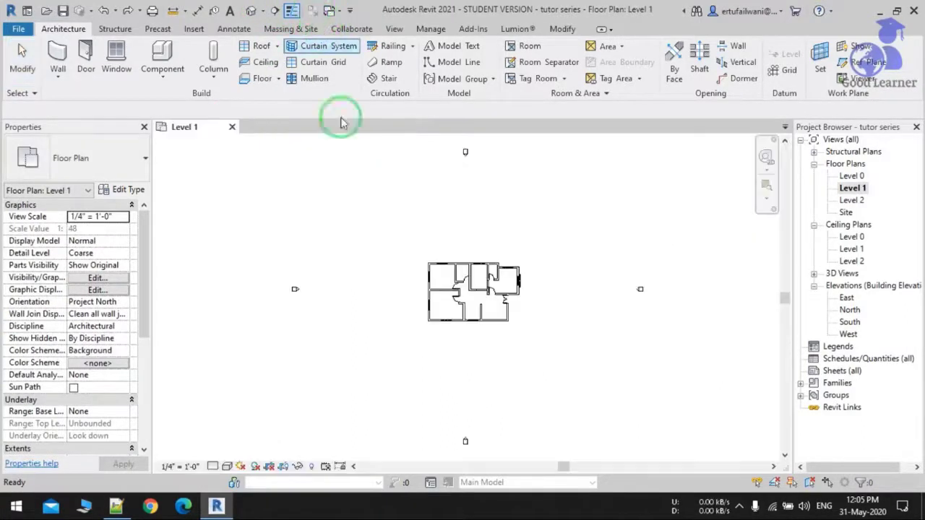
# Set the Level 1 plan's underlay base level to Level 0 and apply it.
pyautogui.scroll(8, 455, 283)
pyautogui.moveTo(433, 277); pyautogui.dragTo(474, 273, button='middle')
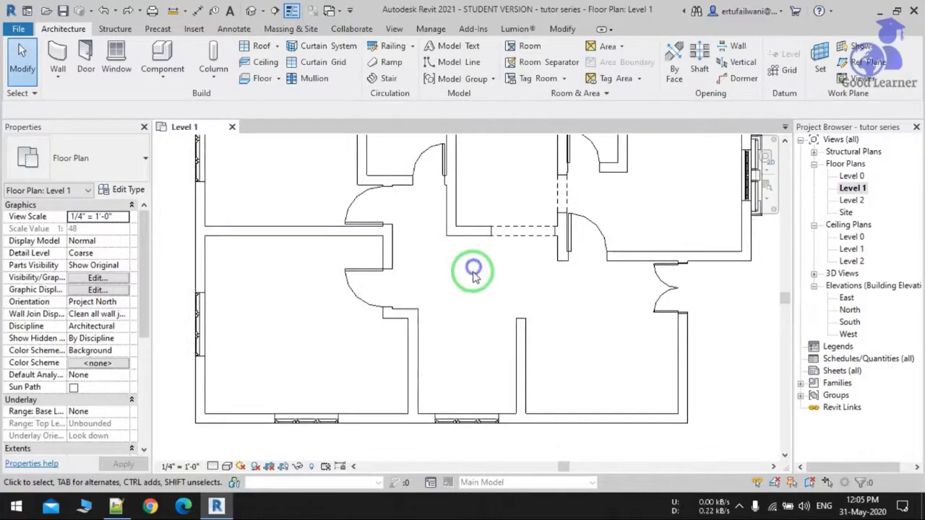
pyautogui.scroll(-5, 129, 363)
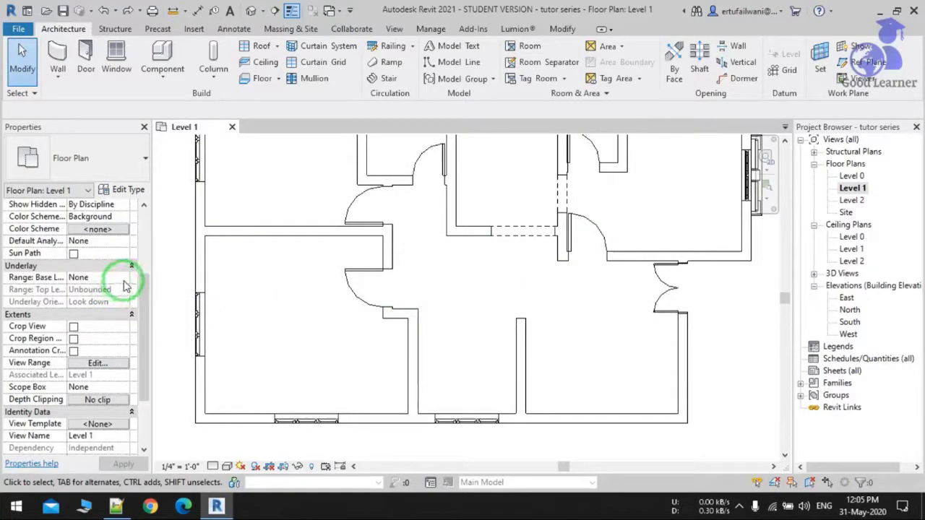
pyautogui.click(125, 280)
pyautogui.click(81, 300)
pyautogui.click(123, 465)
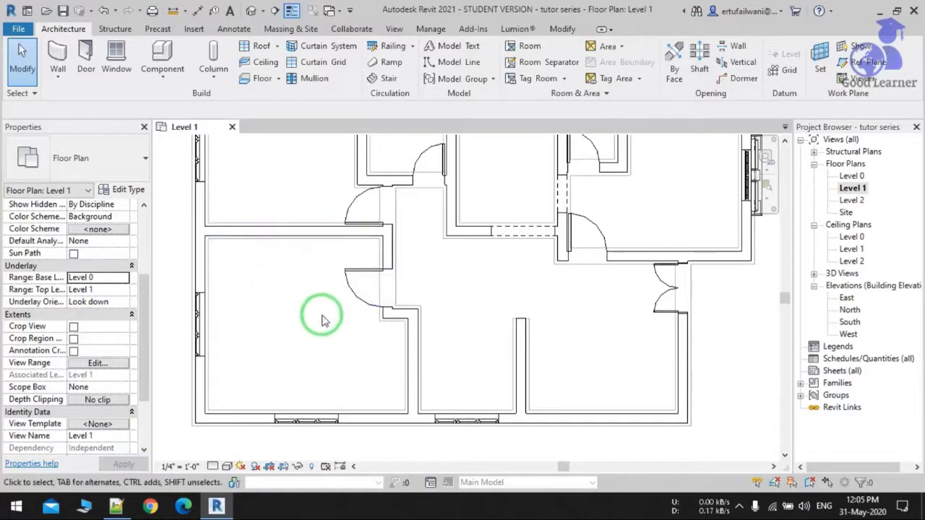
pyautogui.scroll(-1, 323, 321)
pyautogui.rightClick(253, 401)
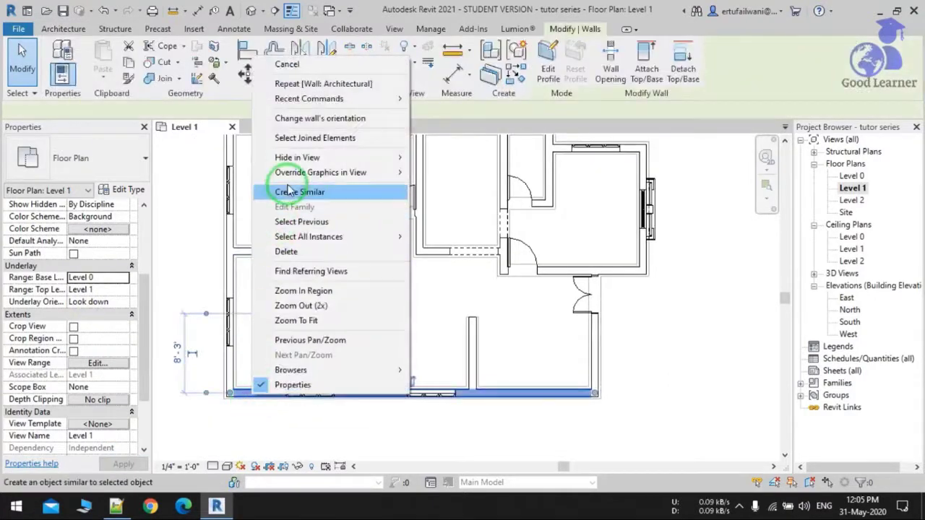
pyautogui.click(514, 337)
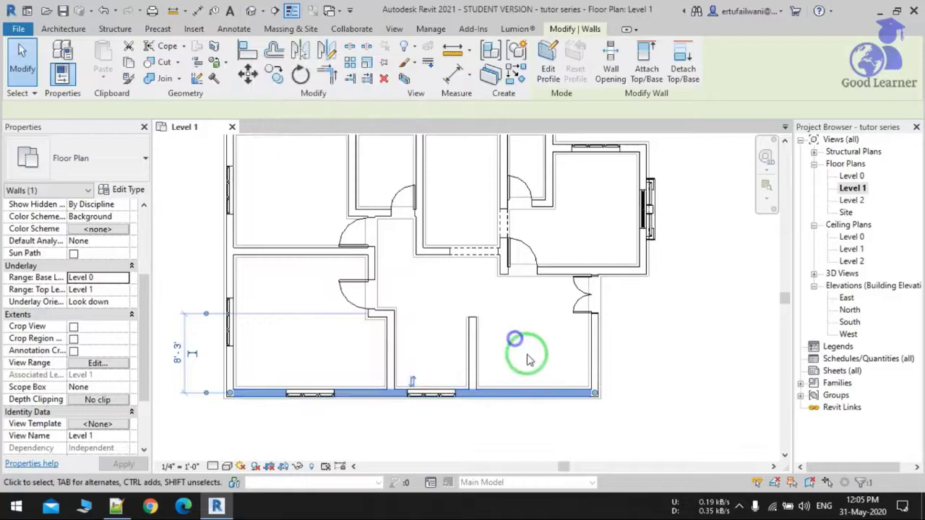
# Select the whole building in the Level 1 plan and filter the selection to the Walls category only.
pyautogui.scroll(1, 353, 323)
pyautogui.moveTo(356, 361)
pyautogui.mouseDown(button='middle')
pyautogui.moveTo(359, 394)
pyautogui.moveTo(341, 368)
pyautogui.mouseUp(button='middle')
pyautogui.scroll(-2, 360, 396)
pyautogui.moveTo(237, 184); pyautogui.dragTo(651, 409)
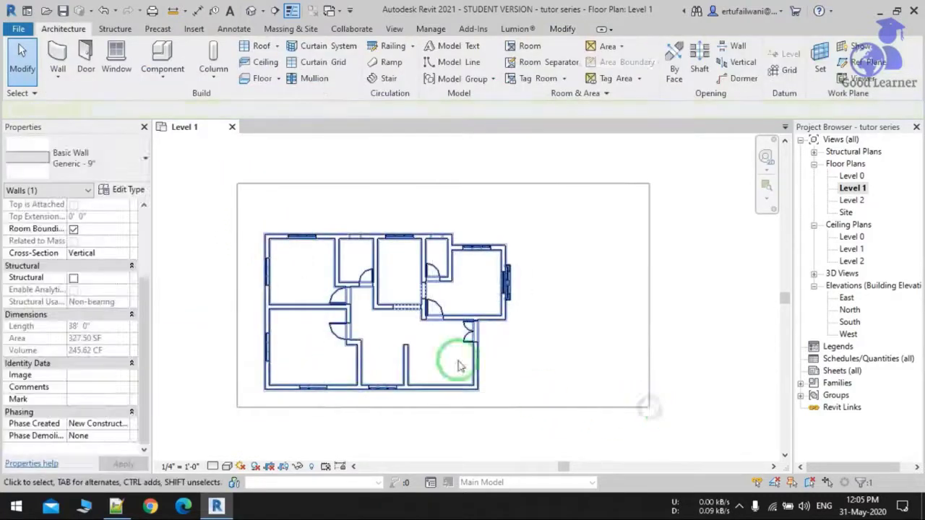
pyautogui.click(548, 84)
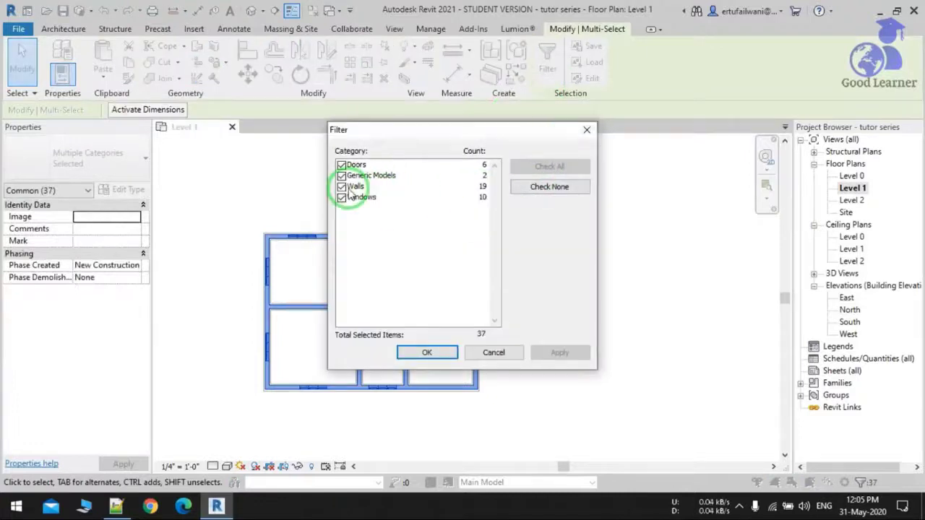
pyautogui.click(550, 187)
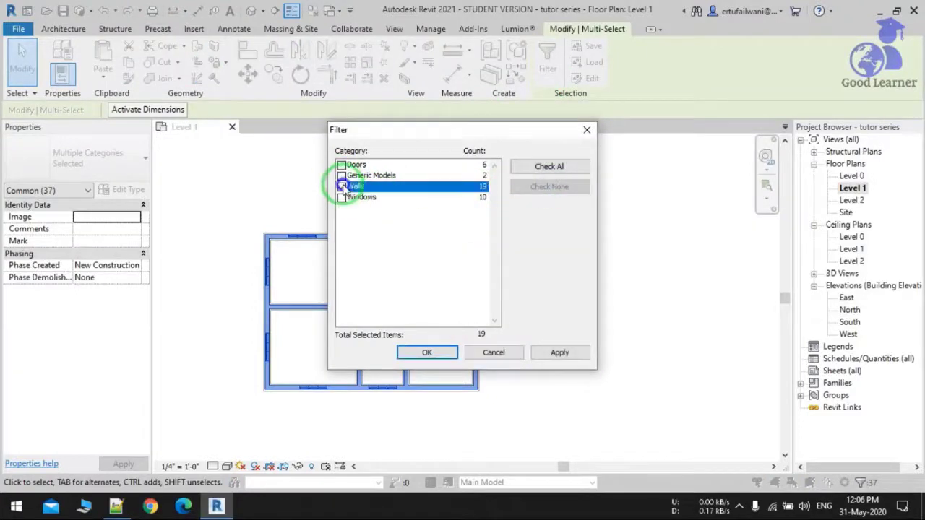
pyautogui.click(455, 351)
# Hide the selected walls as elements in the Level 1 plan view.
pyautogui.scroll(5, 284, 245)
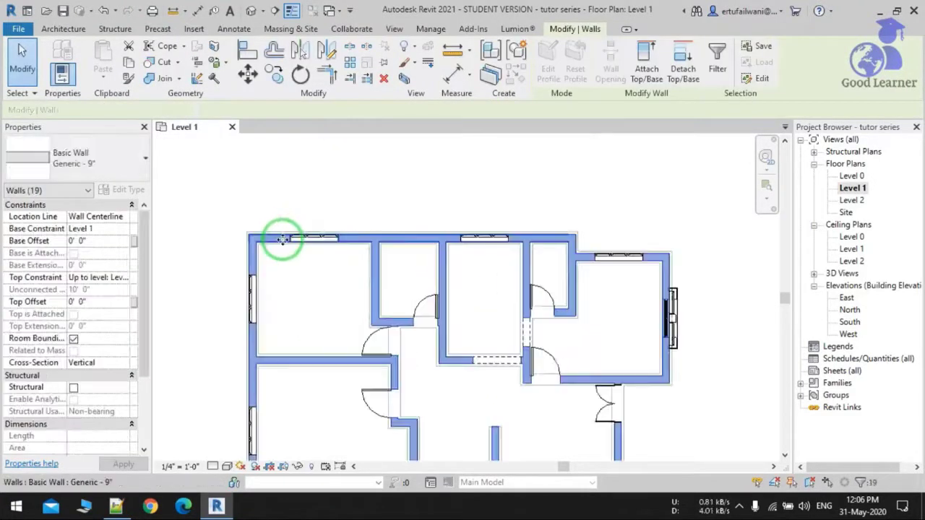
pyautogui.rightClick(306, 245)
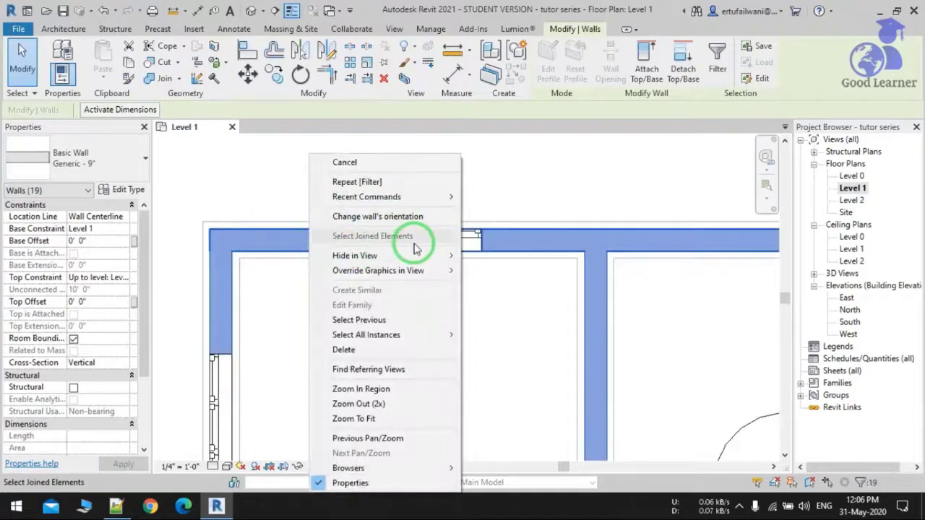
pyautogui.moveTo(421, 259)
pyautogui.click(511, 257)
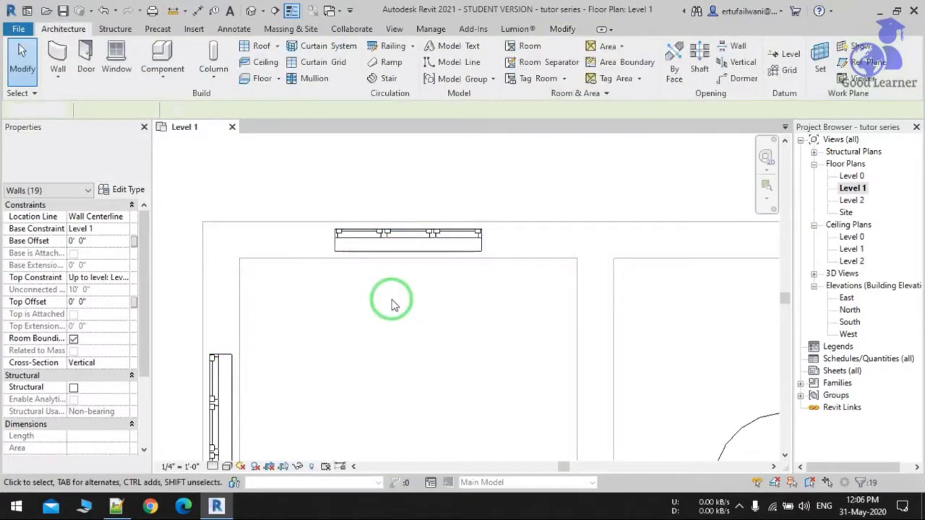
# Hide the whole Windows category in the Level 1 plan view.
pyautogui.scroll(-3, 409, 214)
pyautogui.rightClick(404, 227)
pyautogui.moveTo(479, 256)
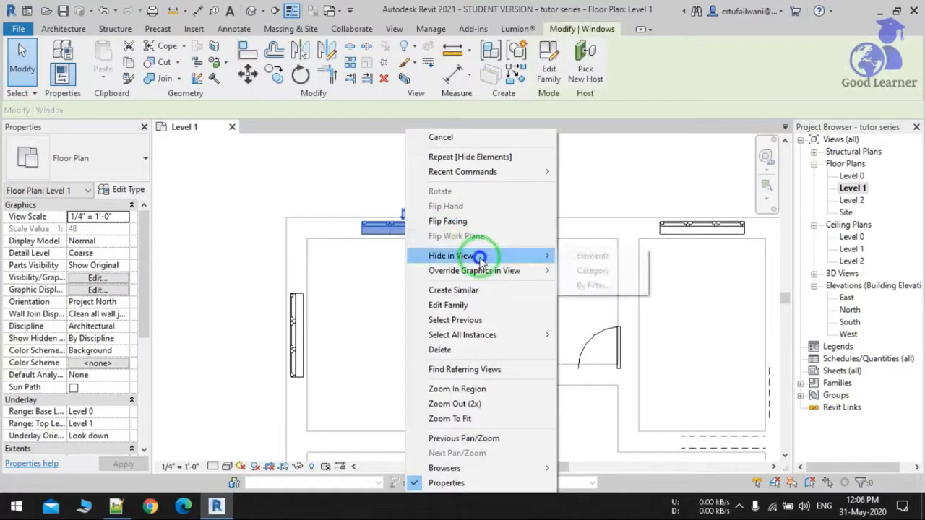
pyautogui.click(595, 266)
pyautogui.scroll(2, 432, 300)
pyautogui.scroll(-1, 432, 301)
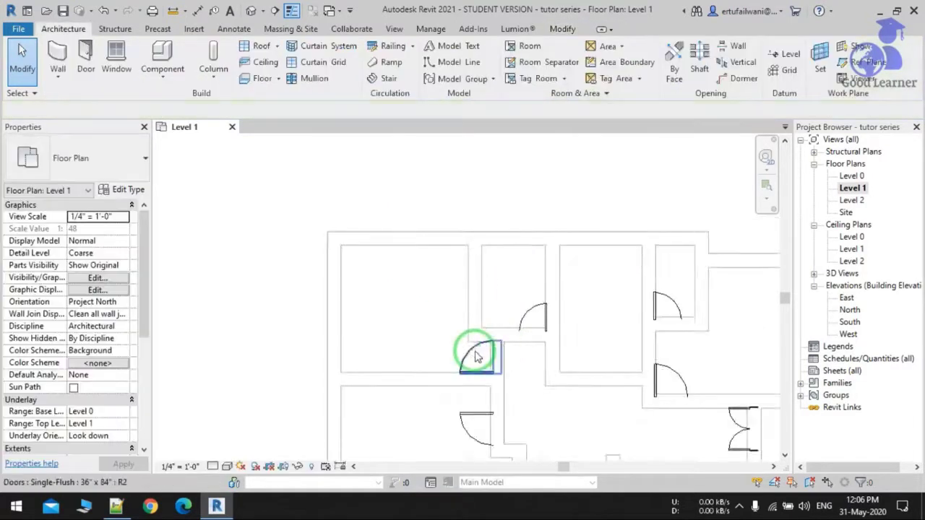
# Hide the whole Doors category in the Level 1 plan view.
pyautogui.rightClick(473, 355)
pyautogui.moveTo(566, 259)
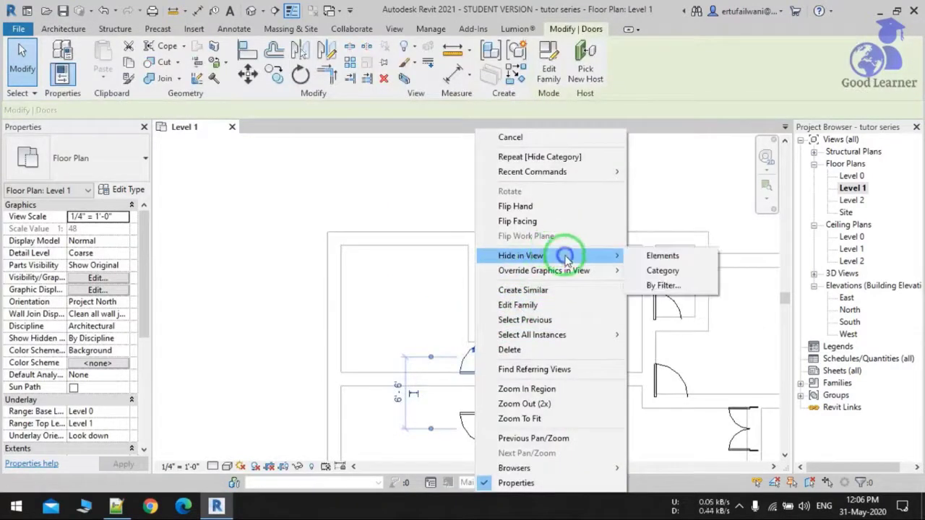
pyautogui.click(659, 271)
# Start an architectural floor on Level 1 and sketch a rectangular boundary along the plinth wall's inner faces in the northwest room.
pyautogui.moveTo(490, 405); pyautogui.dragTo(343, 210, button='middle')
pyautogui.scroll(-2, 416, 266)
pyautogui.moveTo(464, 268); pyautogui.dragTo(518, 342, button='middle')
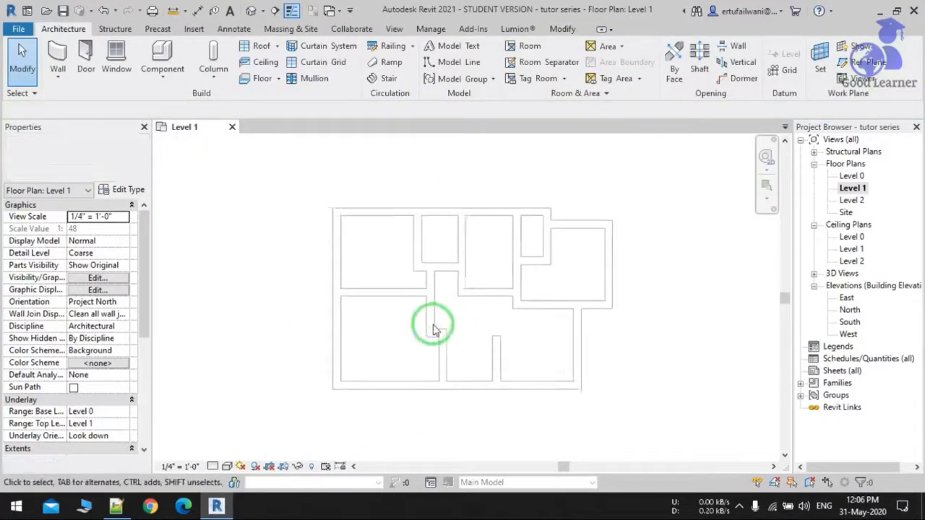
pyautogui.scroll(3, 427, 310)
pyautogui.moveTo(421, 314); pyautogui.dragTo(397, 322, button='middle')
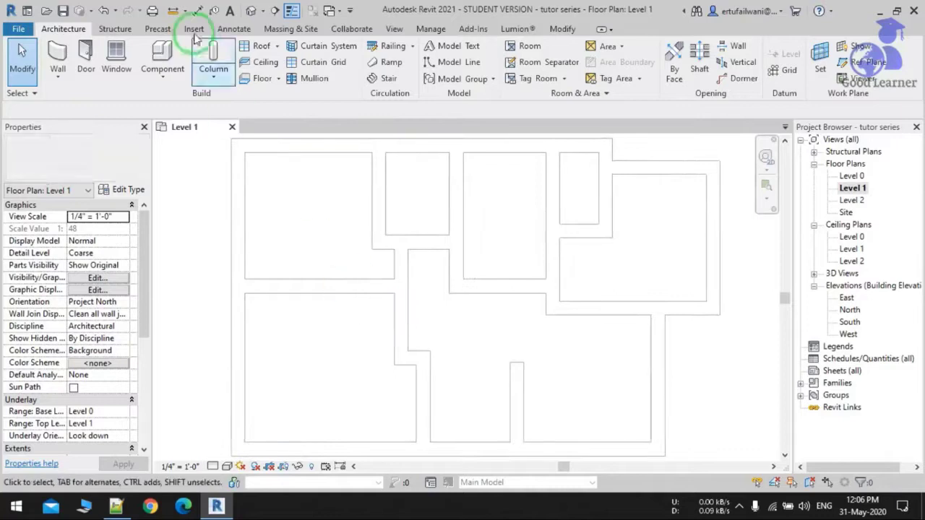
pyautogui.click(278, 78)
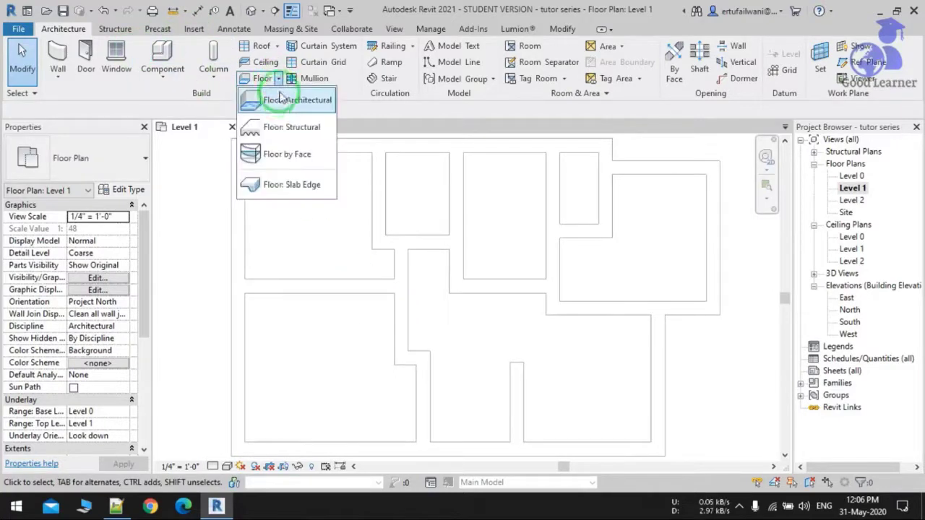
pyautogui.click(279, 103)
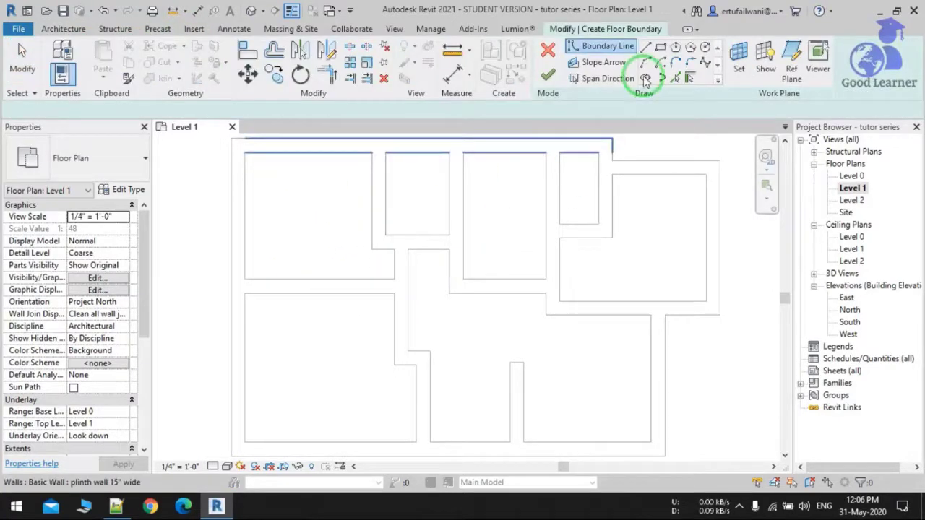
pyautogui.click(660, 47)
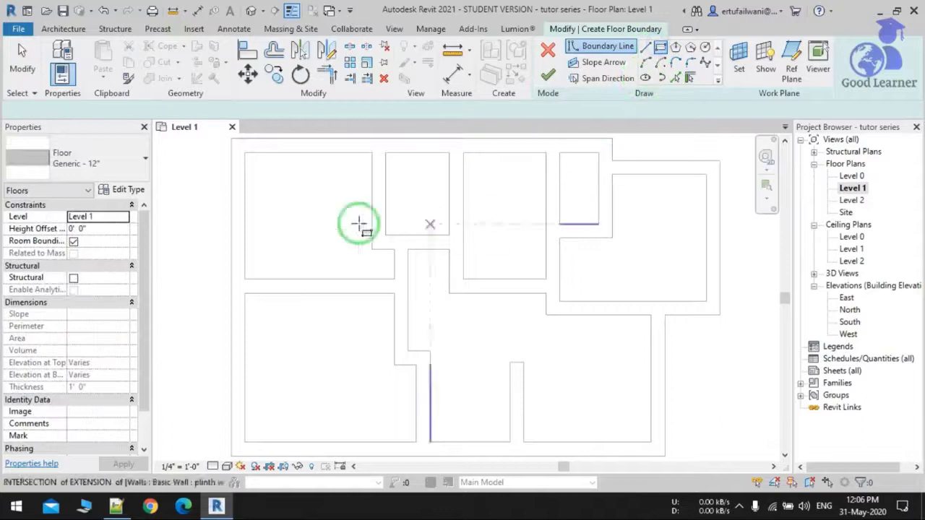
pyautogui.click(244, 153)
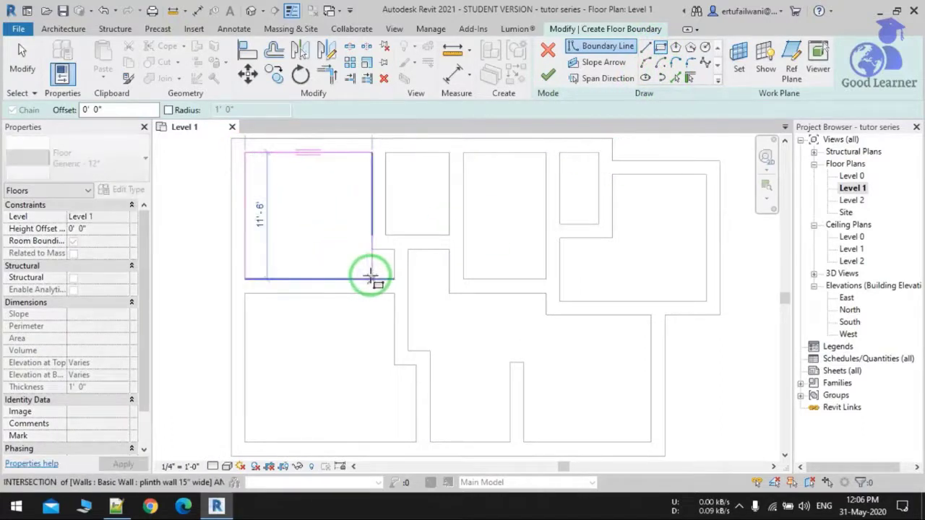
pyautogui.click(372, 279)
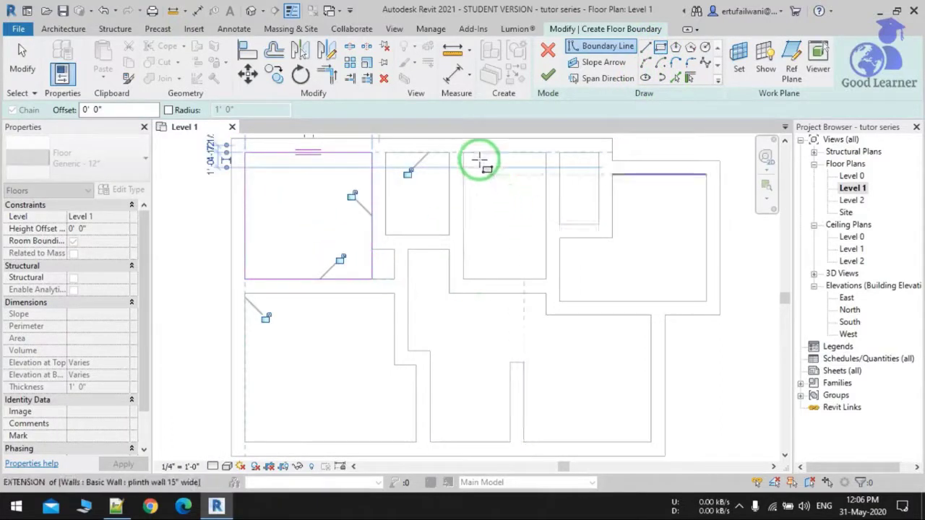
# Sketch rectangular floor boundaries in the remaining north rooms and the east room, following the inner plinth wall faces.
pyautogui.click(547, 279)
pyautogui.click(385, 152)
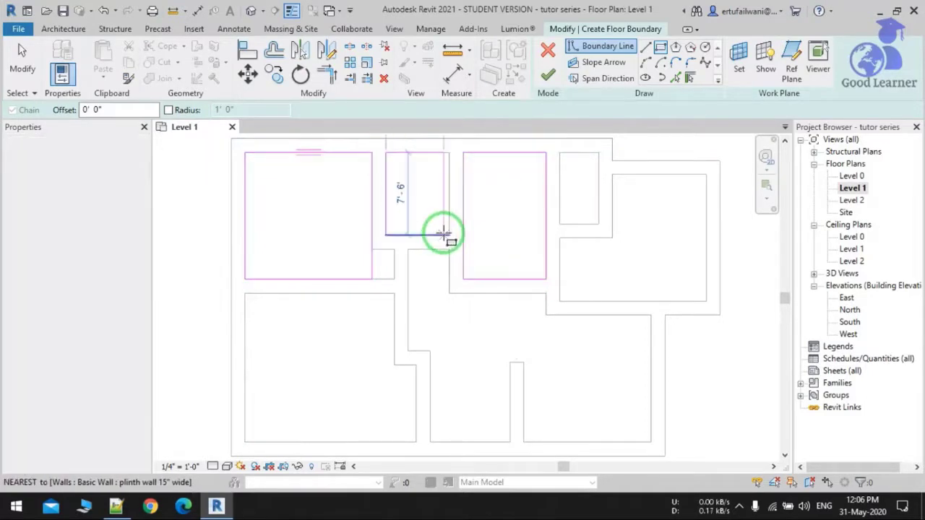
pyautogui.click(561, 153)
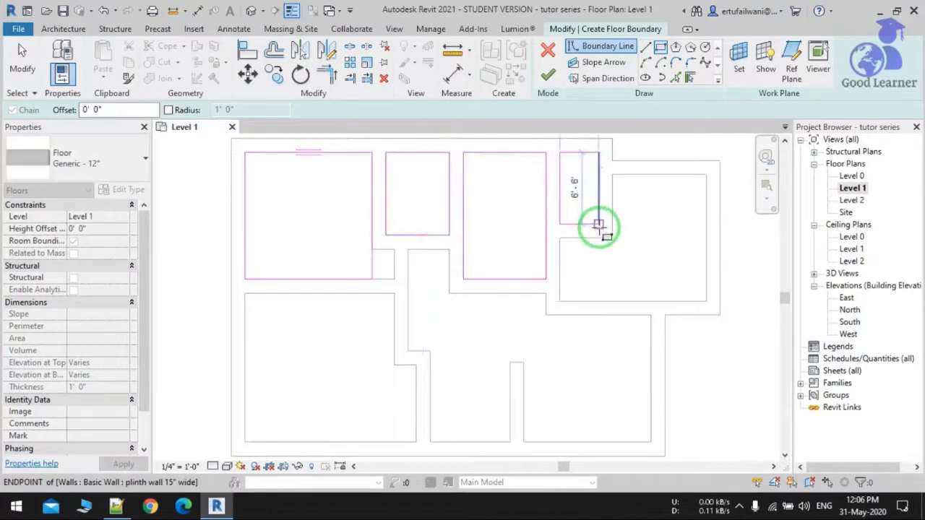
pyautogui.click(613, 174)
pyautogui.click(708, 302)
# Sketch rectangular floor boundaries in the southeast room, the south-middle bay, the narrow passage and the southwest room.
pyautogui.moveTo(633, 390); pyautogui.dragTo(603, 257, button='middle')
pyautogui.click(620, 309)
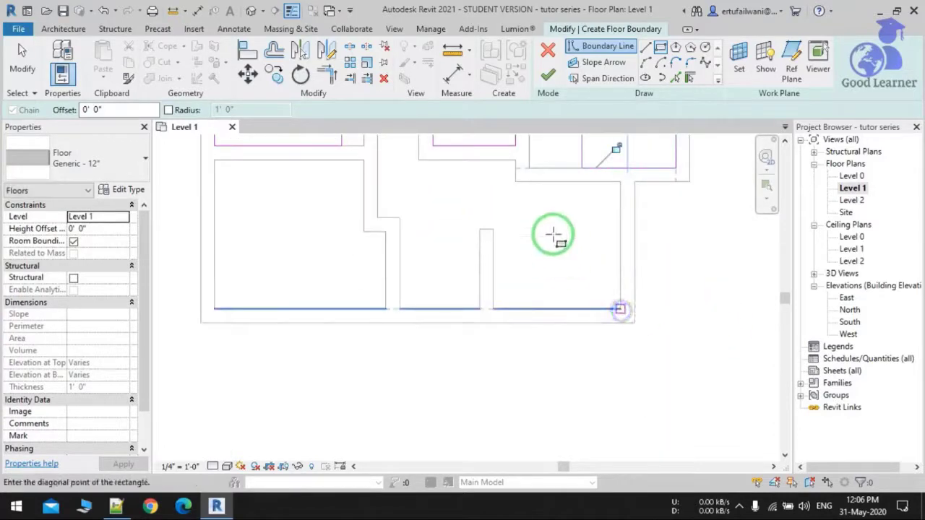
pyautogui.click(495, 180)
pyautogui.moveTo(438, 221); pyautogui.dragTo(539, 304, button='middle')
pyautogui.click(580, 392)
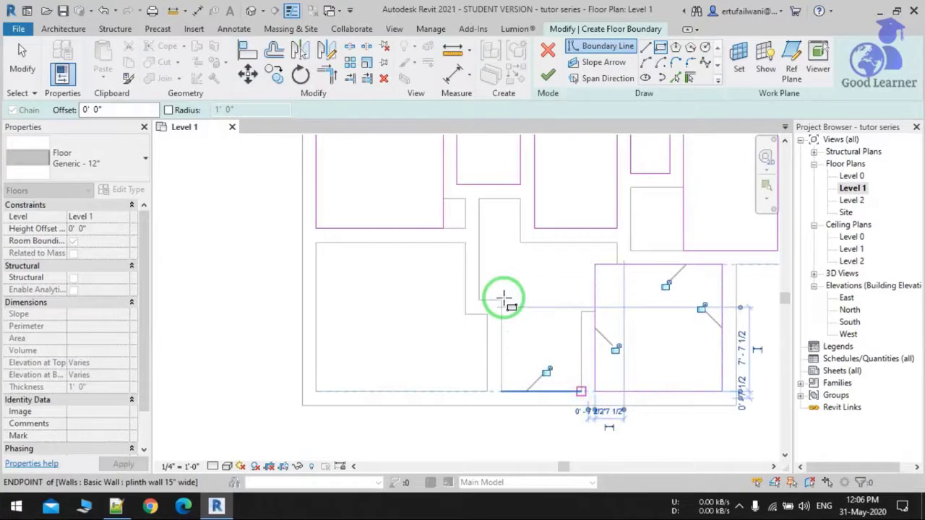
pyautogui.click(500, 300)
pyautogui.click(480, 200)
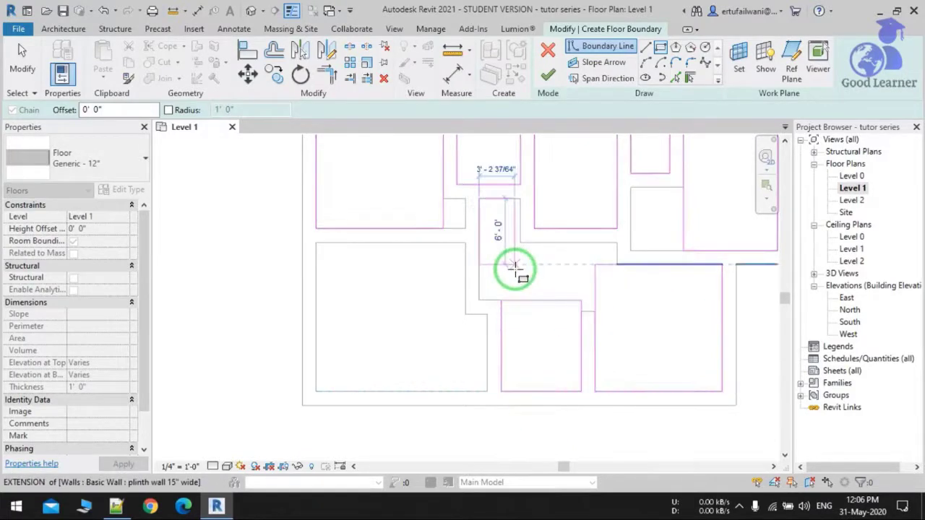
pyautogui.click(519, 270)
pyautogui.click(316, 244)
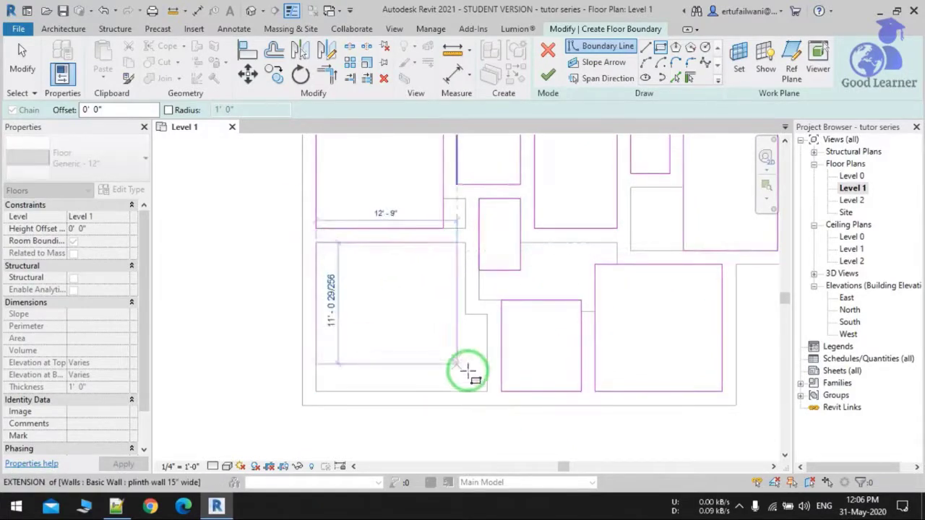
pyautogui.click(465, 391)
# Use Pick Lines to add the plinth wall edges around the southwest room's recess to the floor boundary.
pyautogui.scroll(3, 466, 351)
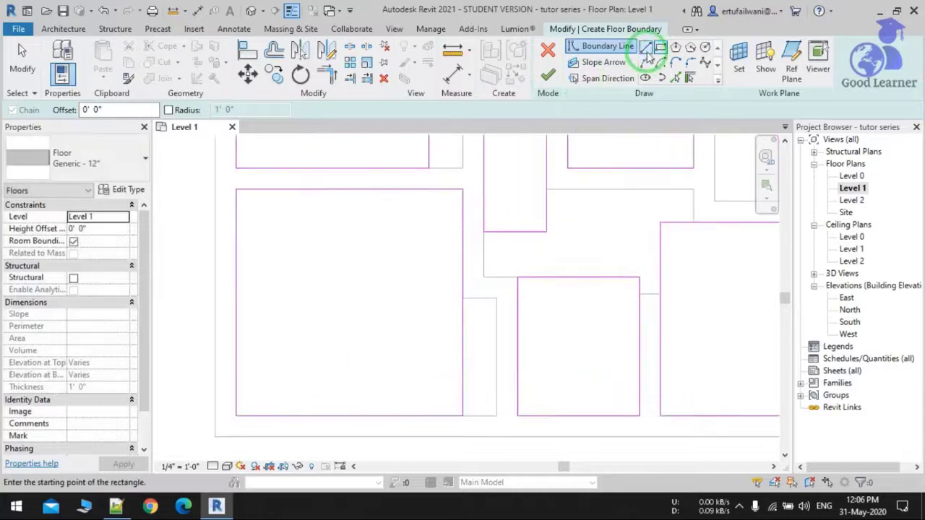
pyautogui.click(647, 47)
pyautogui.scroll(1, 391, 368)
pyautogui.click(675, 77)
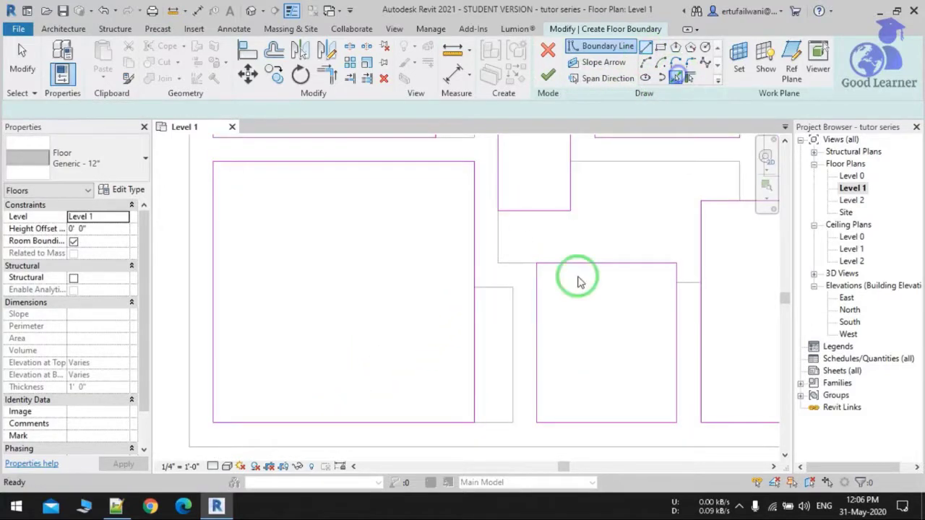
pyautogui.click(509, 419)
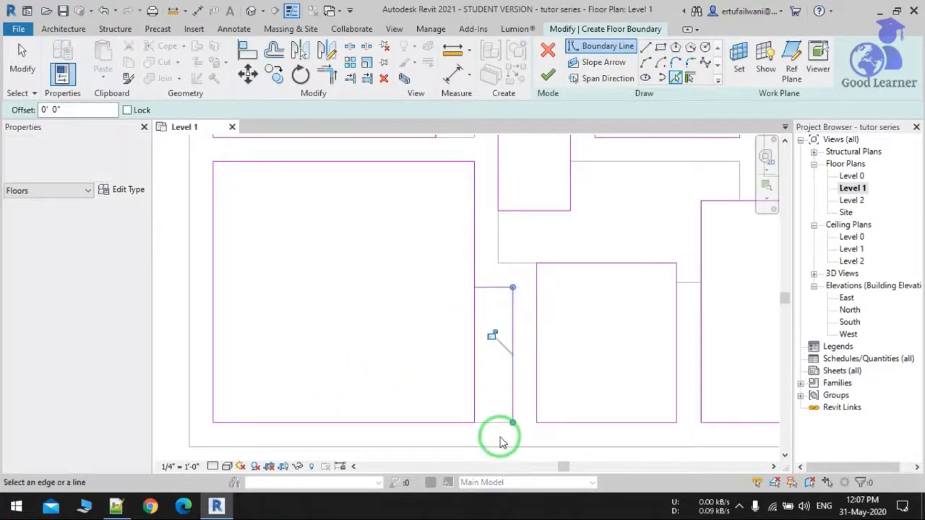
# Pick the plinth wall edges bordering the northwest room's recess as floor boundary lines.
pyautogui.moveTo(500, 440)
pyautogui.mouseDown(button='middle')
pyautogui.moveTo(477, 453)
pyautogui.moveTo(485, 304)
pyautogui.moveTo(465, 243)
pyautogui.mouseUp(button='middle')
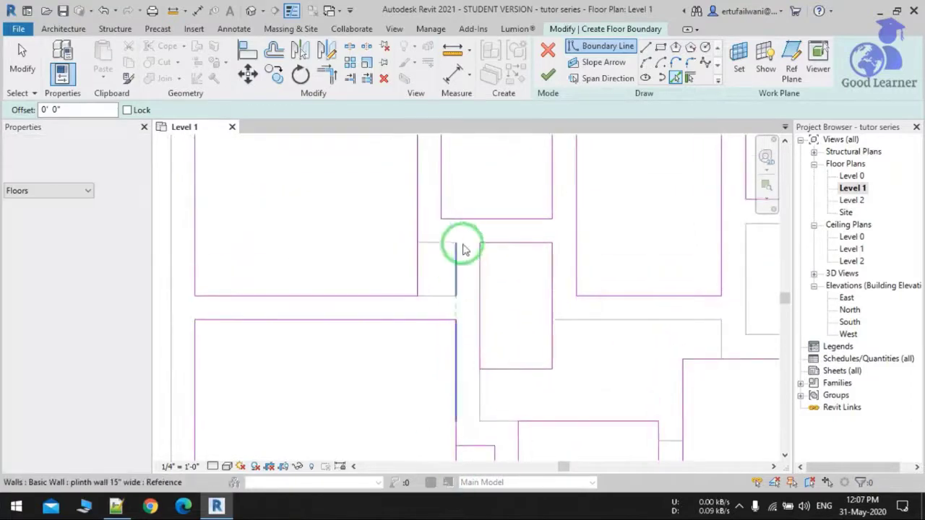
pyautogui.click(677, 75)
pyautogui.click(442, 245)
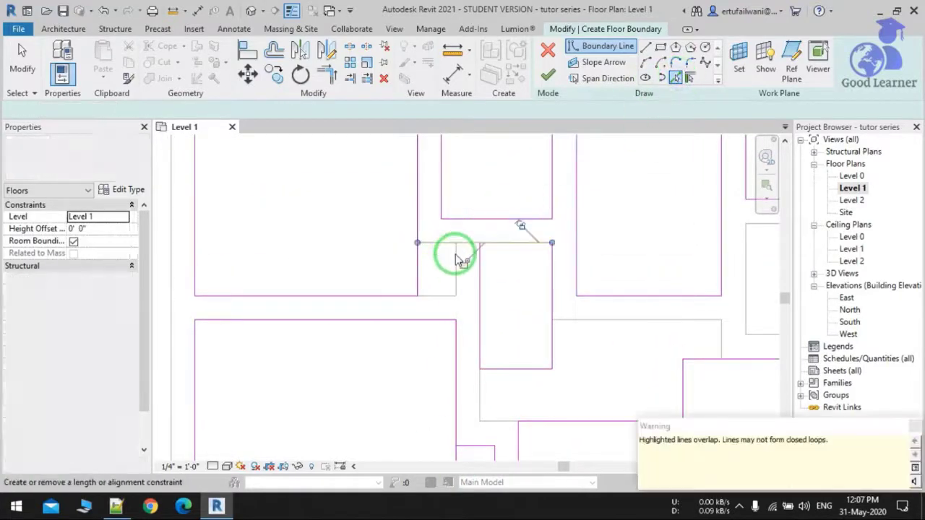
pyautogui.click(456, 268)
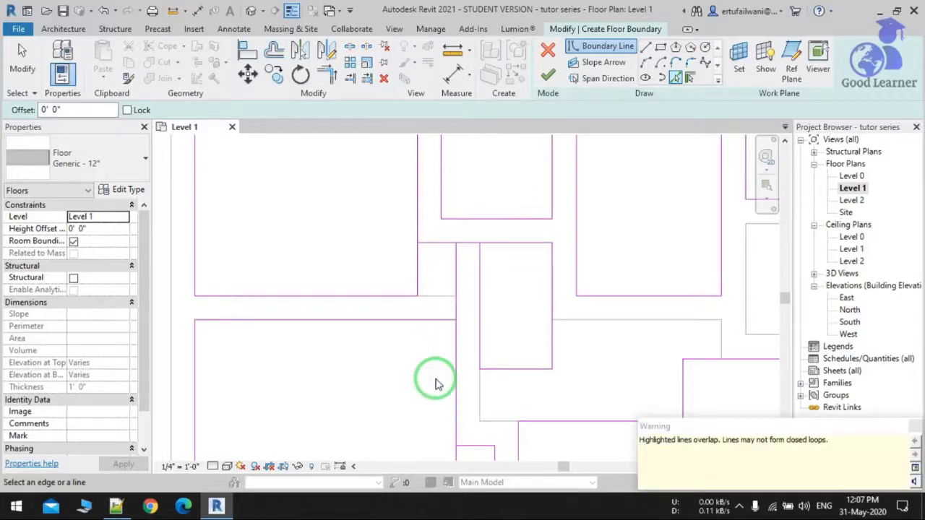
# Pick the hall's north edge and the east room's recess edges as floor boundary lines, ending line picking.
pyautogui.moveTo(436, 384); pyautogui.dragTo(355, 403, button='middle')
pyautogui.moveTo(458, 406); pyautogui.dragTo(487, 344, button='middle')
pyautogui.click(543, 265)
pyautogui.scroll(-3, 584, 324)
pyautogui.click(538, 283)
pyautogui.moveTo(566, 312); pyautogui.dragTo(557, 358, button='middle')
pyautogui.click(537, 264)
pyautogui.press('Escape')
pyautogui.scroll(1, 534, 286)
pyautogui.moveTo(482, 374); pyautogui.dragTo(550, 358, button='middle')
pyautogui.press('Escape')
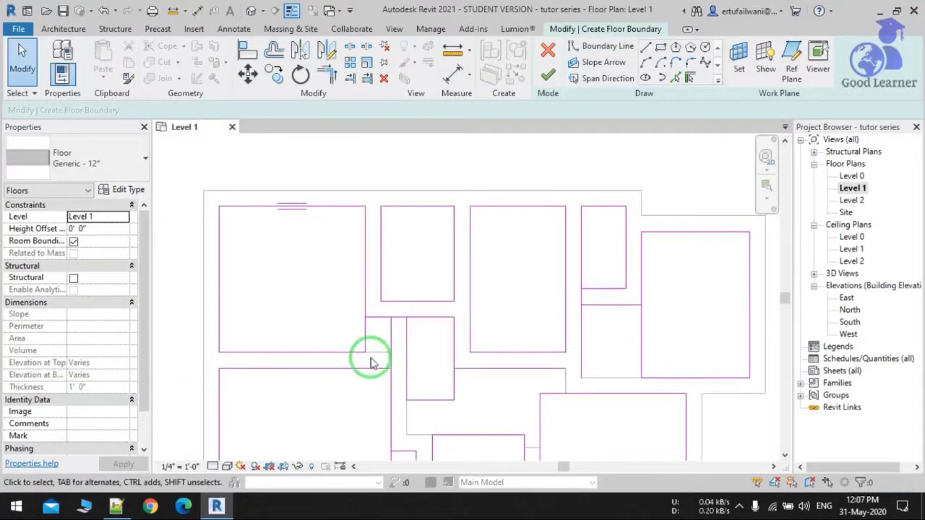
# Use Trim/Extend to Corner to square the passage rectangle's northwest corner and join the northwest room's south edge to its recess edge.
pyautogui.press('r')
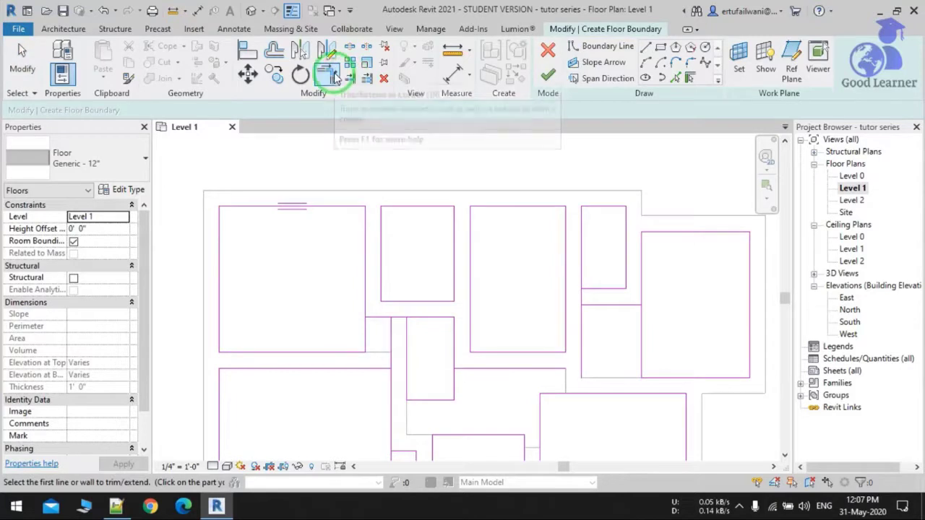
pyautogui.scroll(2, 425, 367)
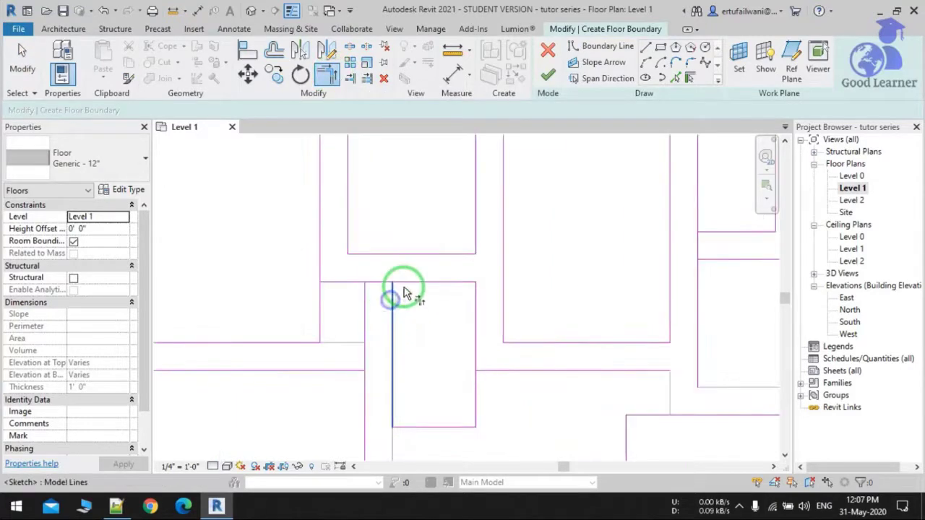
pyautogui.click(386, 309)
pyautogui.click(674, 477)
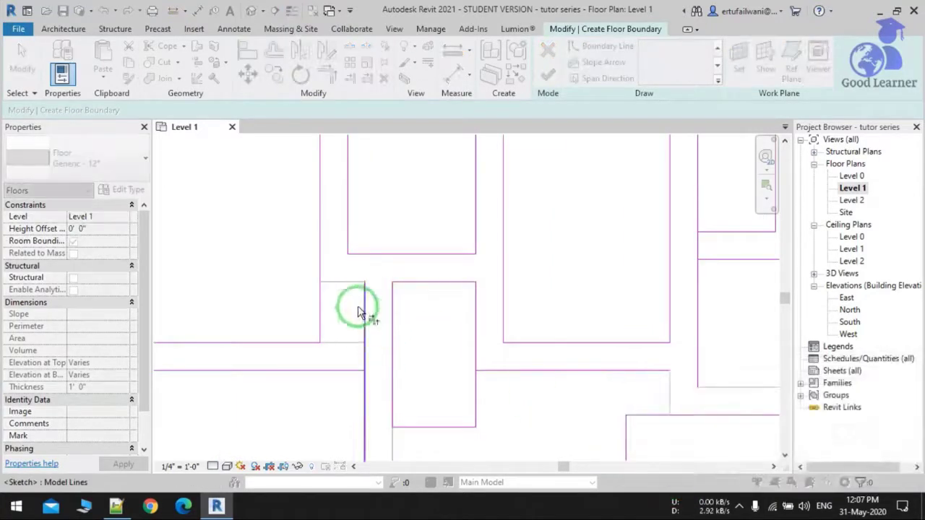
pyautogui.click(301, 344)
# Trim the southwest room's boundary lines into corners around its recess.
pyautogui.moveTo(426, 275); pyautogui.dragTo(462, 249, button='middle')
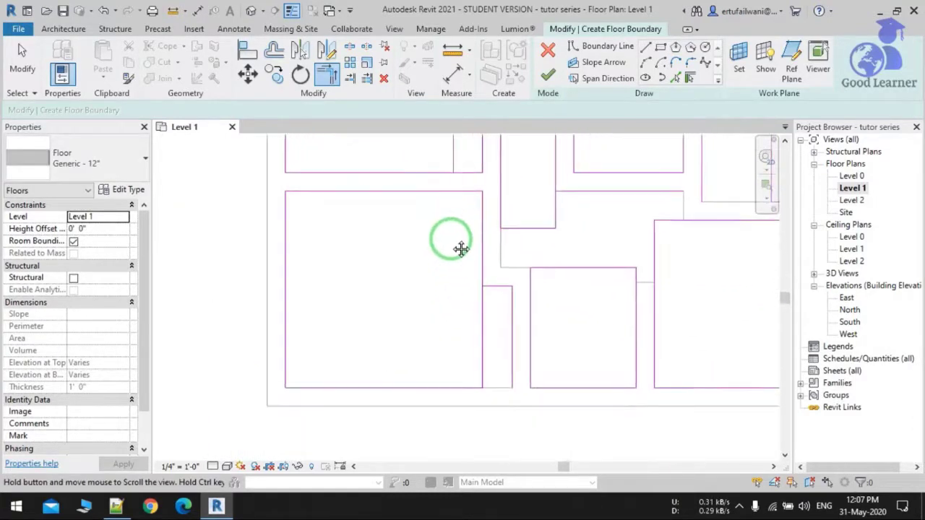
pyautogui.scroll(2, 508, 316)
pyautogui.click(481, 268)
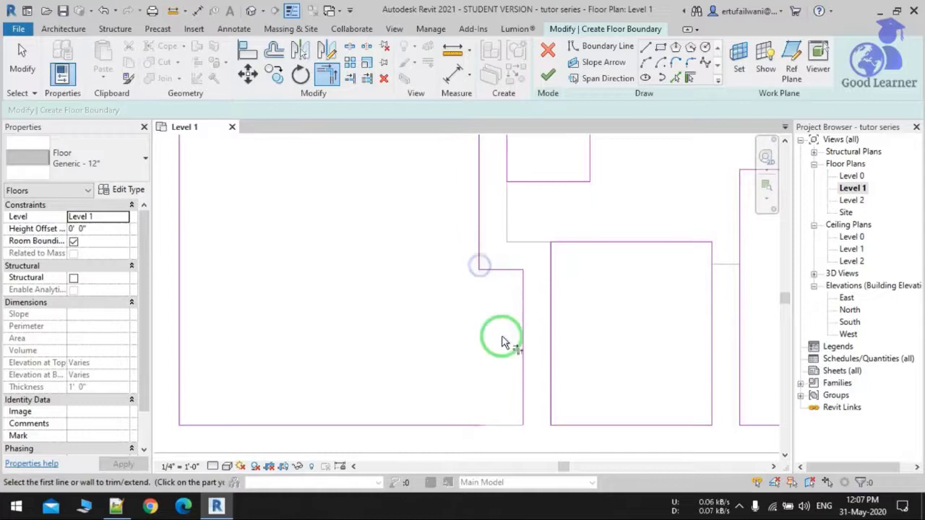
pyautogui.click(471, 425)
# Trim and extend the east room's boundary lines into corners around its recess.
pyautogui.moveTo(471, 425)
pyautogui.mouseDown(button='middle')
pyautogui.moveTo(477, 409)
pyautogui.moveTo(672, 391)
pyautogui.moveTo(560, 459)
pyautogui.mouseUp(button='middle')
pyautogui.moveTo(638, 377); pyautogui.dragTo(604, 413, button='middle')
pyautogui.scroll(2, 578, 306)
pyautogui.click(548, 293)
pyautogui.moveTo(536, 352); pyautogui.dragTo(495, 284, button='middle')
pyautogui.click(551, 389)
pyautogui.click(383, 380)
# Split the overlapping west edge between the small north room and the east room, and trim the small room's southwest corner.
pyautogui.scroll(-3, 597, 391)
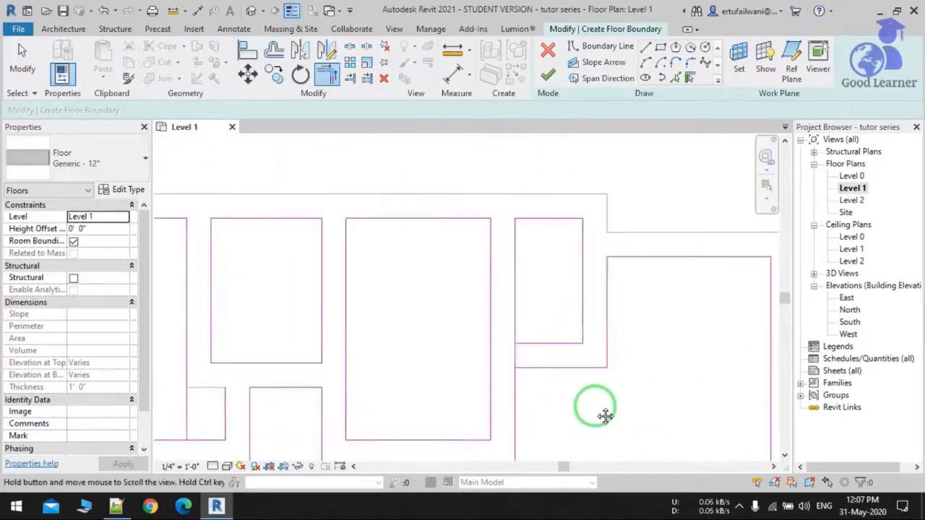
pyautogui.scroll(3, 506, 289)
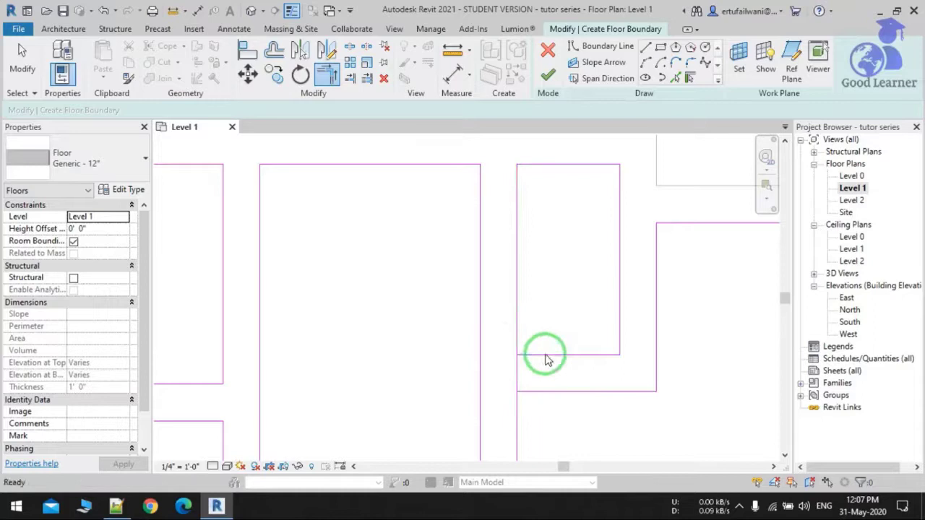
pyautogui.press('s')
pyautogui.press('l')
pyautogui.click(515, 374)
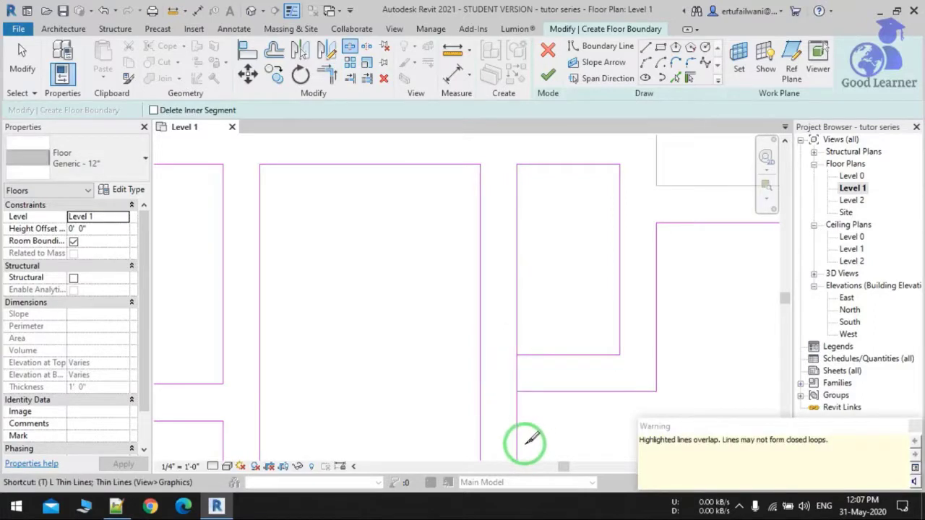
pyautogui.press('r')
pyautogui.click(532, 355)
pyautogui.click(516, 349)
# Draw the horizontal boundary line across the northwest room's recess and trim the room's east edge to it.
pyautogui.scroll(-4, 599, 329)
pyautogui.moveTo(447, 336); pyautogui.dragTo(504, 247, button='middle')
pyautogui.scroll(2, 483, 298)
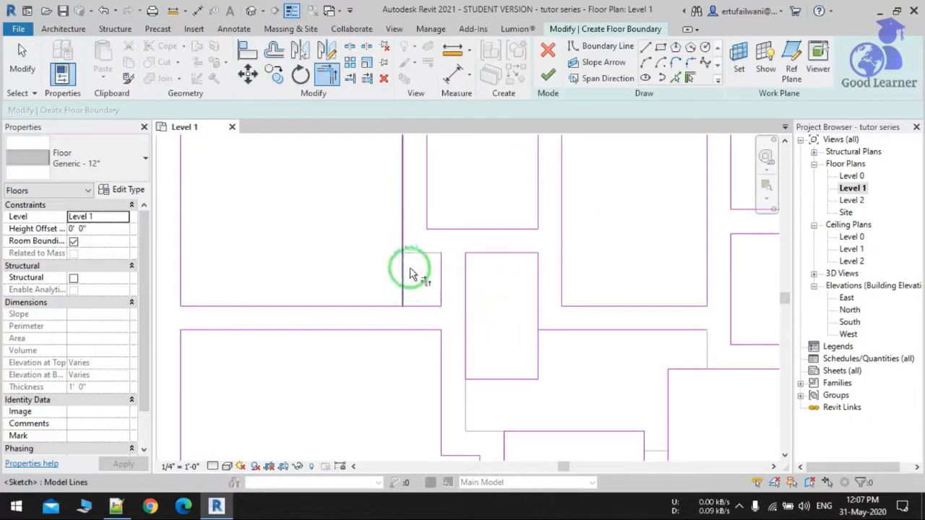
pyautogui.scroll(2, 410, 273)
pyautogui.click(461, 246)
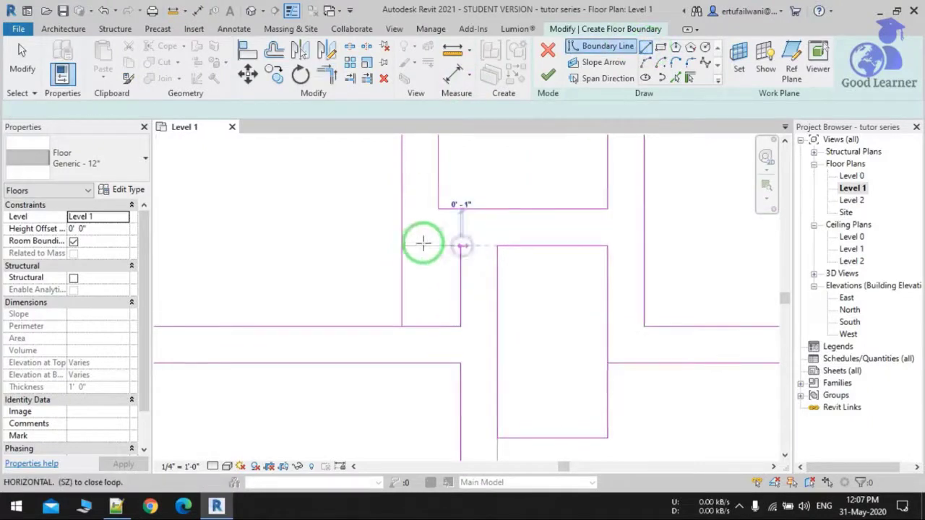
pyautogui.press('Escape')
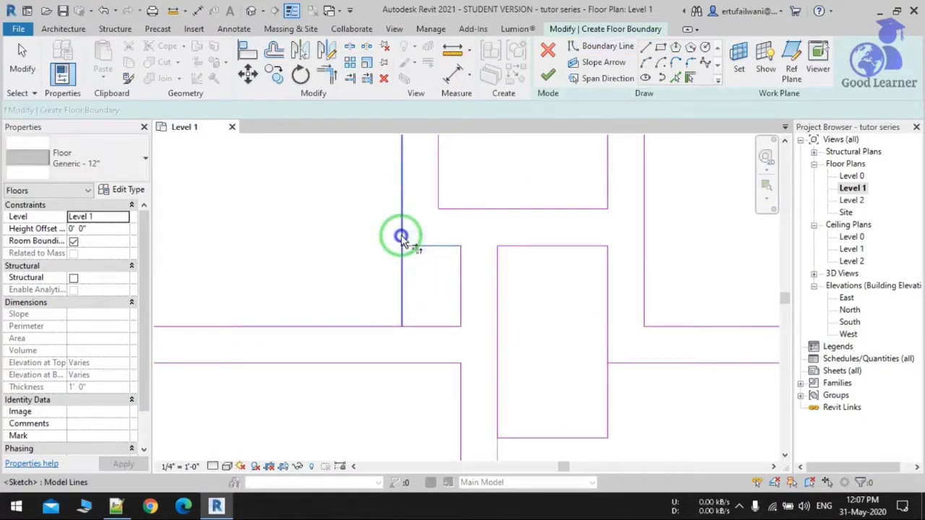
pyautogui.press('t')
pyautogui.press('r')
# Move the passage rectangle's south boundary edge down onto the north edge line of the middle south room.
pyautogui.scroll(-4, 488, 323)
pyautogui.scroll(3, 517, 296)
pyautogui.moveTo(477, 277)
pyautogui.mouseDown(button='middle')
pyautogui.moveTo(419, 347)
pyautogui.moveTo(476, 466)
pyautogui.moveTo(552, 434)
pyautogui.moveTo(561, 315)
pyautogui.mouseUp(button='middle')
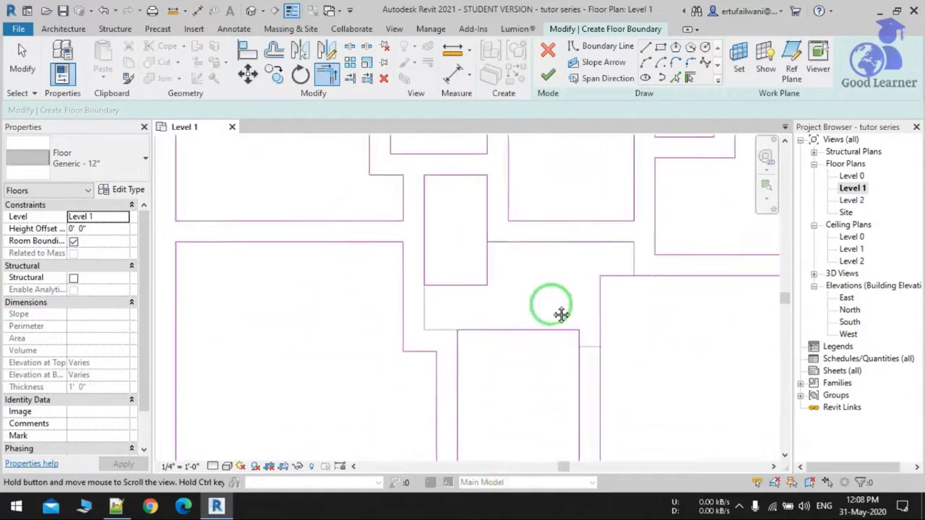
pyautogui.press('Escape')
pyautogui.scroll(2, 495, 308)
pyautogui.moveTo(453, 293)
pyautogui.mouseDown()
pyautogui.moveTo(399, 261)
pyautogui.moveTo(393, 361)
pyautogui.moveTo(392, 347)
pyautogui.moveTo(453, 366)
pyautogui.mouseUp()
# Trim the passage's south edge and the middle south room's west edge into a corner.
pyautogui.click(415, 364)
pyautogui.click(401, 342)
pyautogui.click(458, 368)
pyautogui.scroll(3, 459, 370)
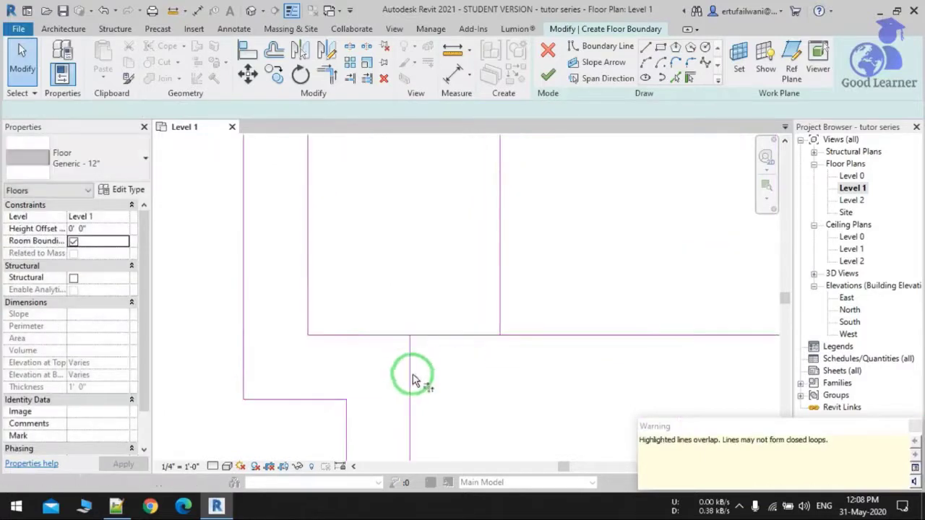
pyautogui.click(411, 368)
pyautogui.click(385, 335)
# Draw the boundary line across the plinth wall end between the middle south and southeast rooms, and trim both rooms' edges to it.
pyautogui.scroll(-3, 374, 335)
pyautogui.moveTo(470, 335); pyautogui.dragTo(459, 391, button='middle')
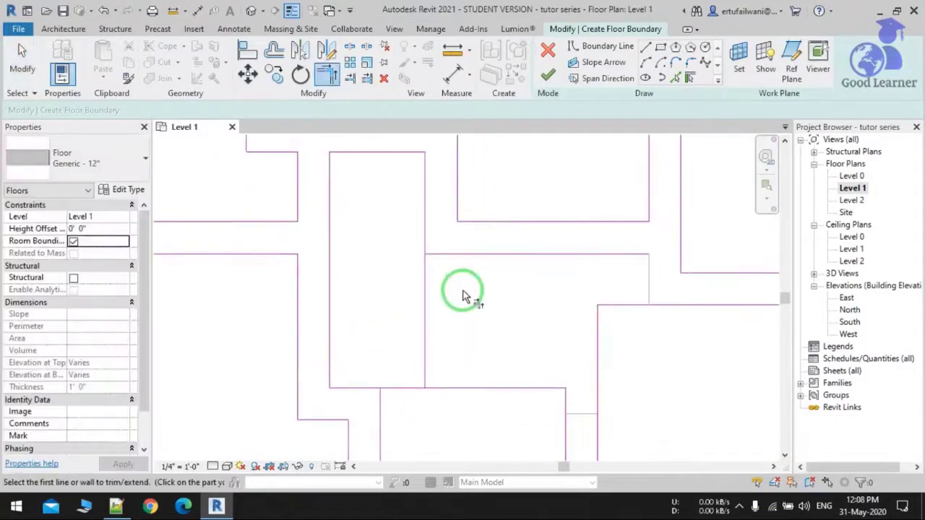
pyautogui.scroll(5, 434, 289)
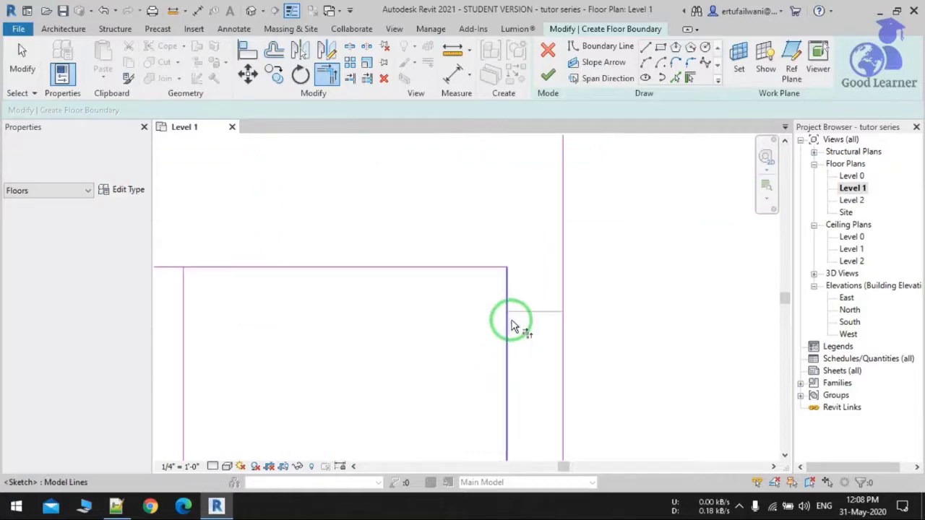
pyautogui.click(615, 85)
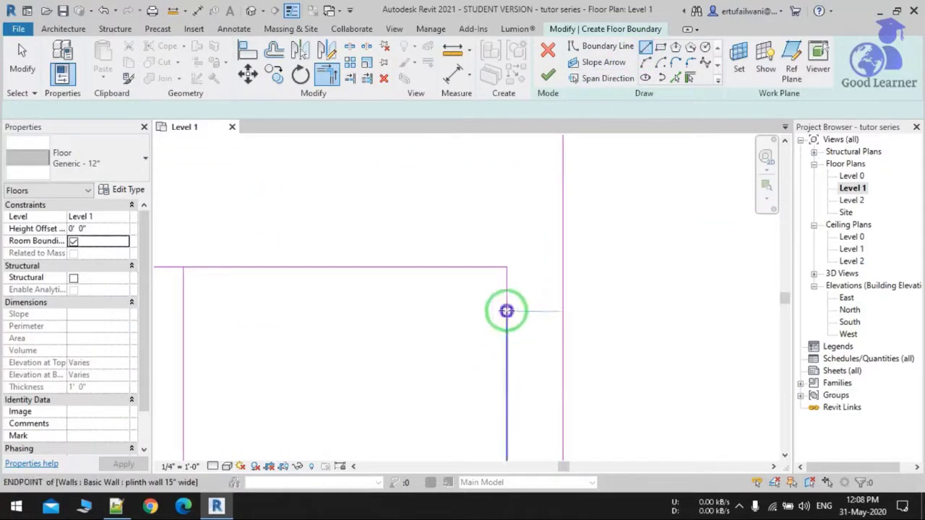
pyautogui.click(507, 311)
pyautogui.press('t')
pyautogui.press('r')
pyautogui.click(508, 334)
pyautogui.click(519, 310)
pyautogui.click(548, 312)
pyautogui.press('Escape')
# Delete the boundary line along the middle south room's north edge to open the room to the passage.
pyautogui.scroll(-2, 506, 285)
pyautogui.scroll(-2, 466, 233)
pyautogui.click(464, 247)
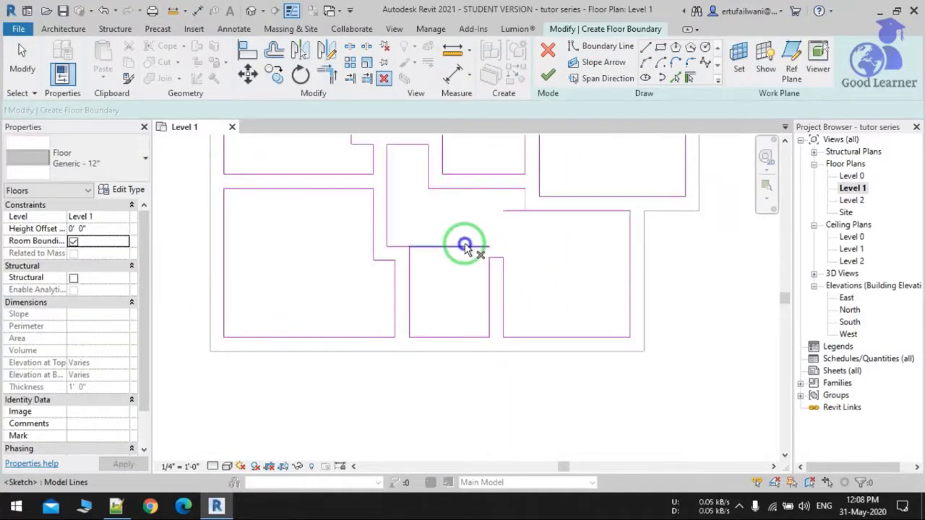
pyautogui.press('Delete')
# Draw the short vertical boundary line from the hall's north edge to the southeast room's north edge, and trim them into a corner.
pyautogui.moveTo(532, 217); pyautogui.dragTo(502, 309, button='middle')
pyautogui.scroll(1, 561, 193)
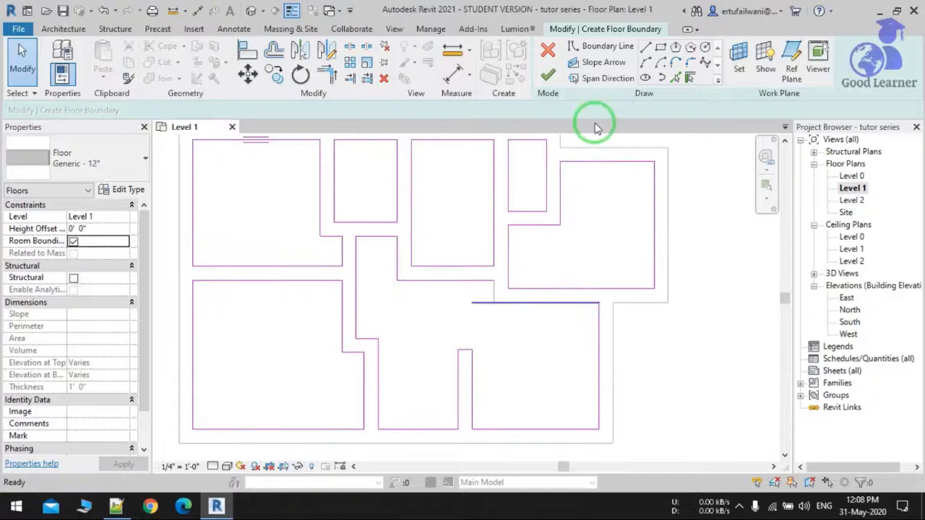
pyautogui.click(473, 310)
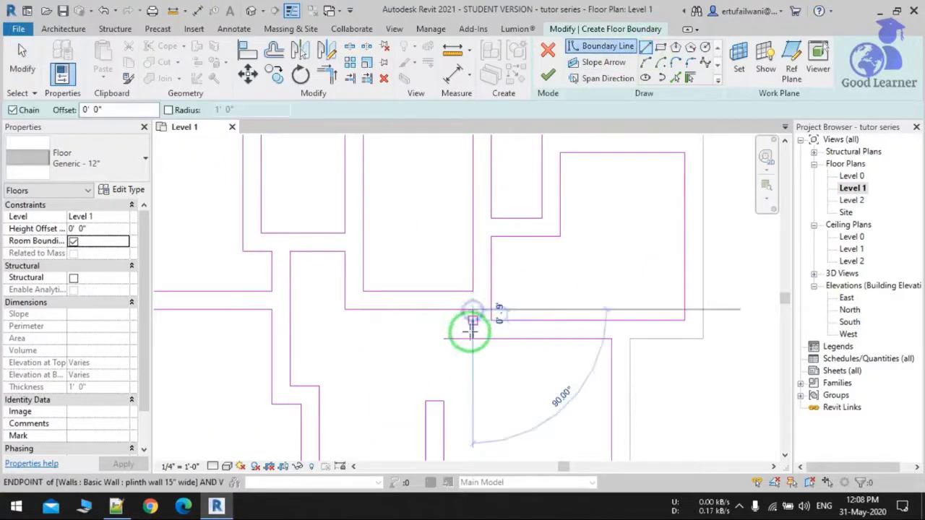
pyautogui.click(474, 343)
pyautogui.press('Escape')
pyautogui.press('Escape')
pyautogui.scroll(3, 474, 344)
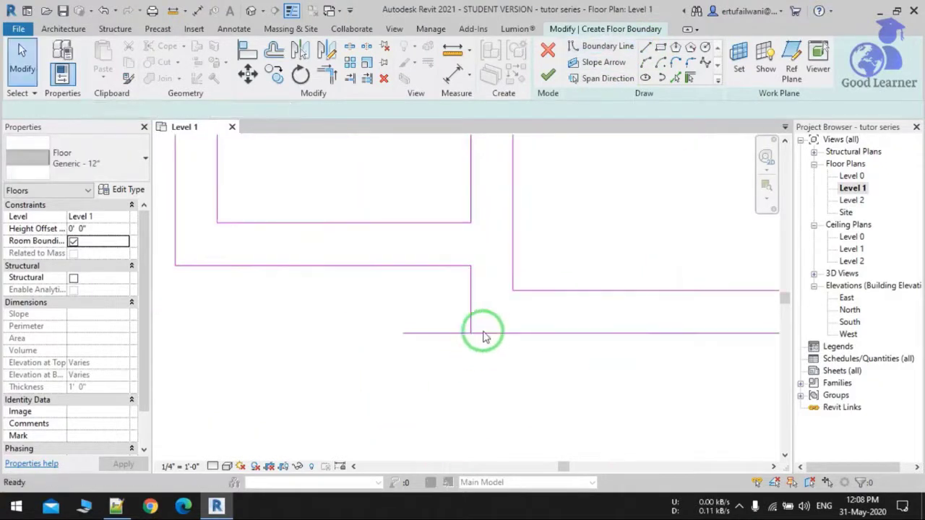
pyautogui.press('t')
pyautogui.press('r')
# Duplicate the Generic - 12" floor type as Generic - 4".
pyautogui.scroll(-5, 499, 336)
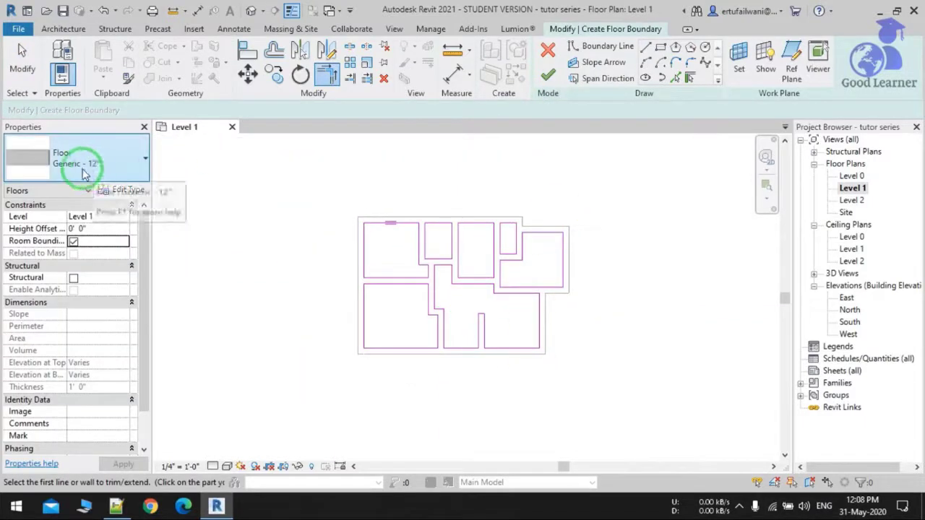
pyautogui.click(120, 190)
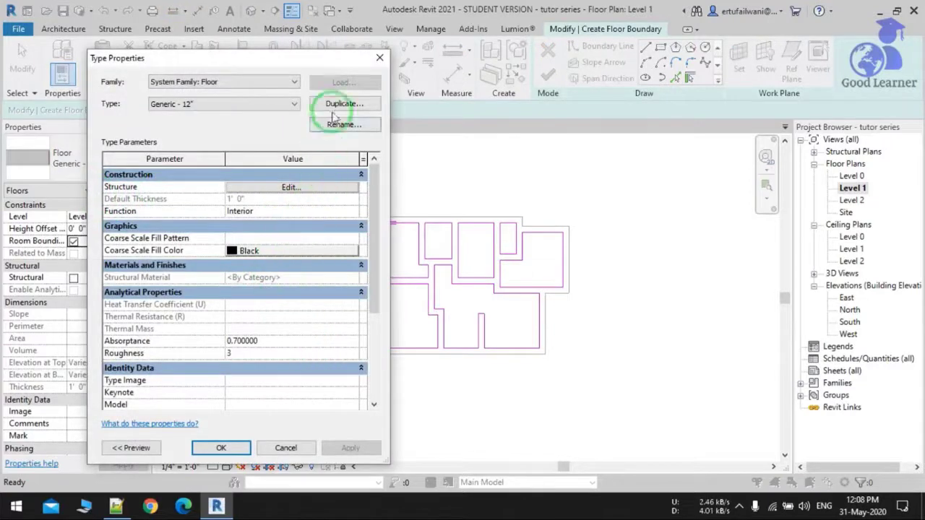
pyautogui.click(335, 108)
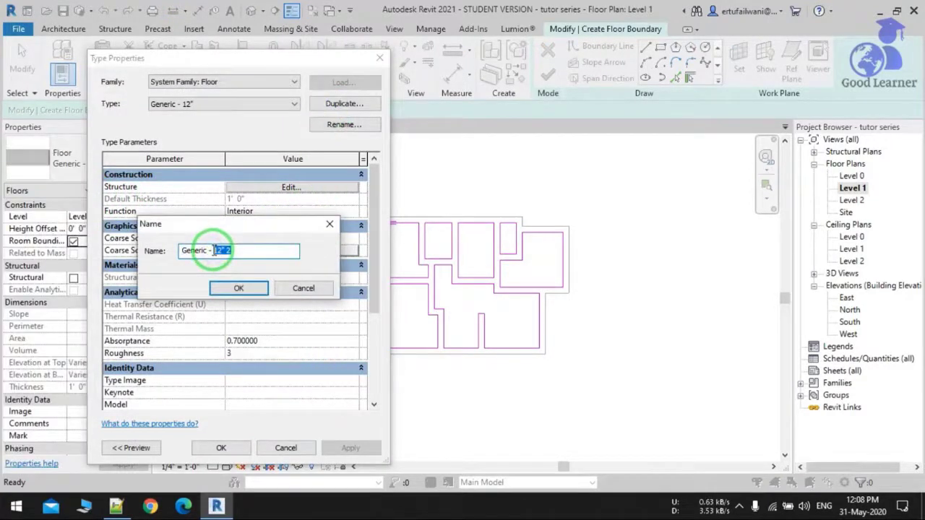
pyautogui.write('4"')
pyautogui.press('Return')
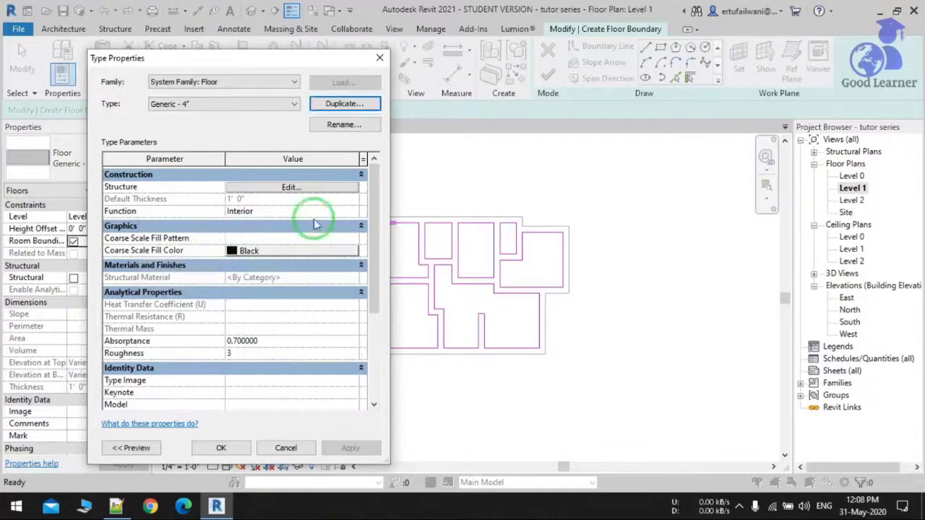
# Set the new floor type's structure layer thickness to 4" and accept the type properties.
pyautogui.click(310, 175)
pyautogui.click(304, 175)
pyautogui.click(296, 189)
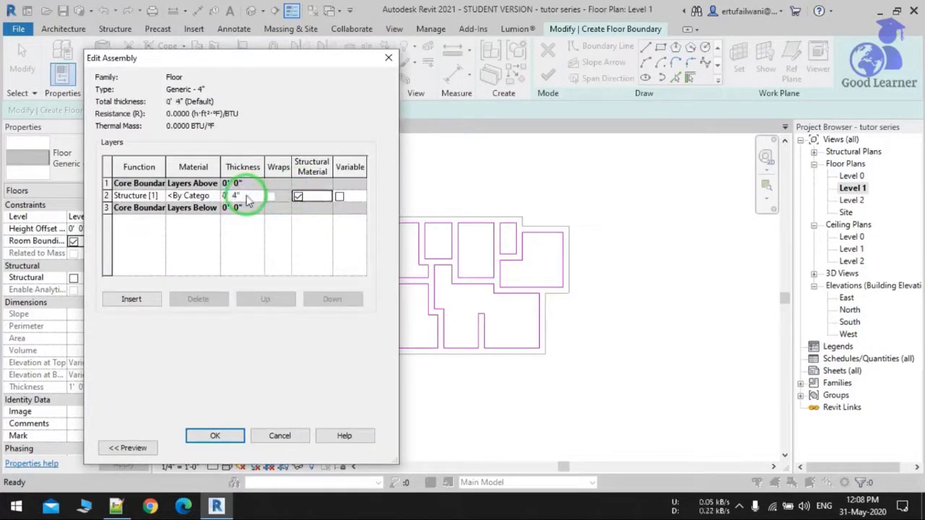
pyautogui.click(210, 438)
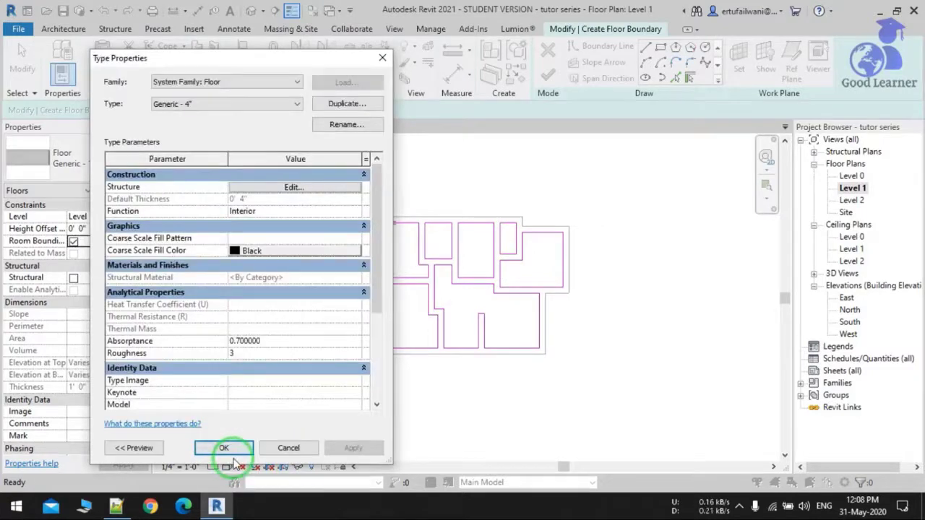
pyautogui.click(226, 449)
pyautogui.click(247, 320)
# Try to finish the floor sketch, and delete the intersecting boundary line on the passage's west edge.
pyautogui.click(547, 81)
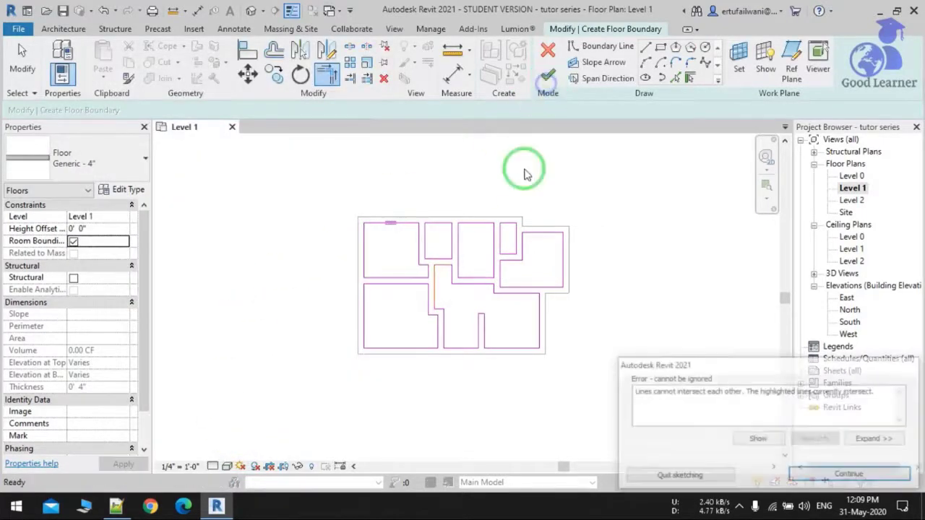
pyautogui.press('Return')
pyautogui.scroll(3, 435, 280)
pyautogui.scroll(3, 440, 257)
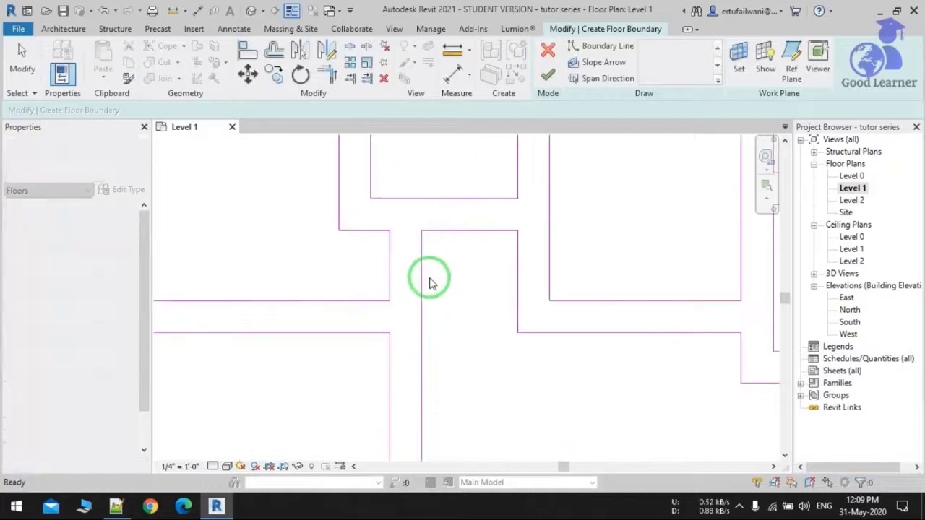
pyautogui.click(422, 280)
pyautogui.press('Delete')
pyautogui.scroll(-2, 443, 287)
pyautogui.moveTo(450, 348); pyautogui.dragTo(447, 325, button='middle')
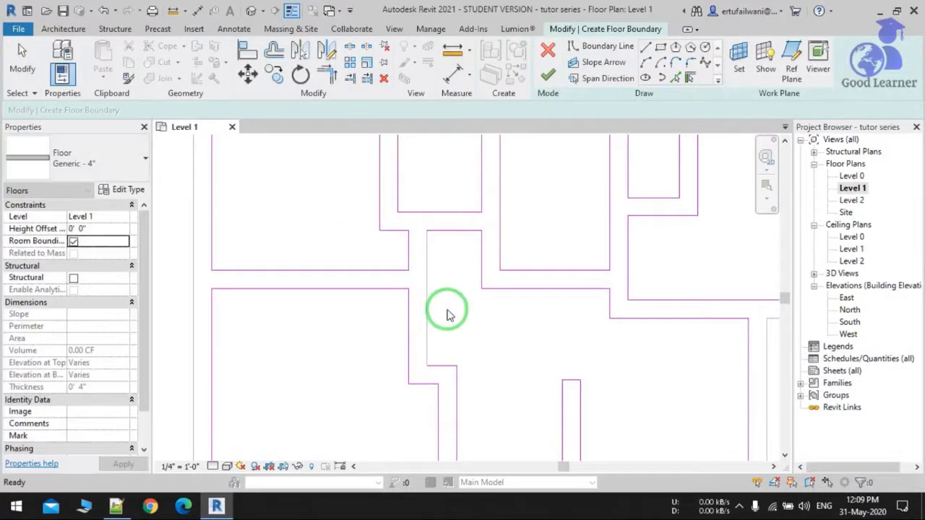
# Redraw the passage's west boundary line between its southwest and northwest corners, and try to finish the sketch again.
pyautogui.click(582, 64)
pyautogui.click(427, 365)
pyautogui.click(427, 231)
pyautogui.click(548, 75)
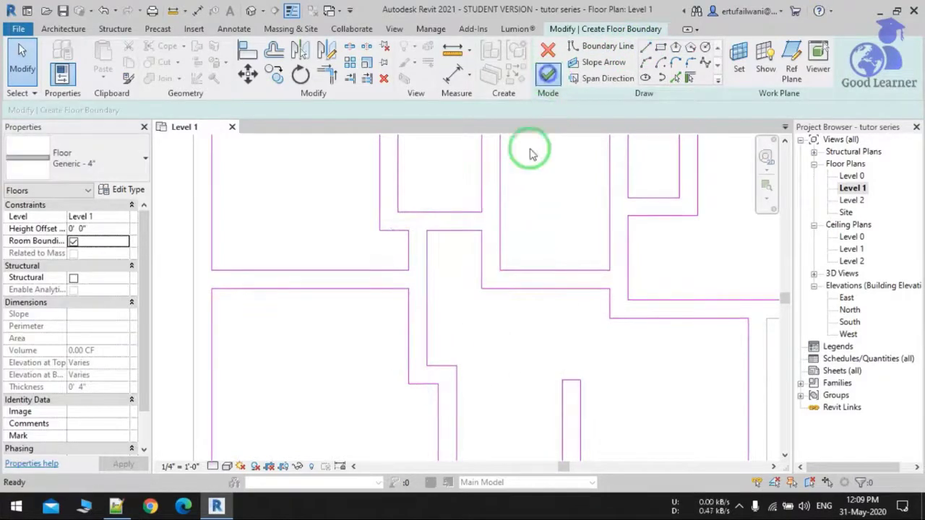
pyautogui.click(843, 476)
# Delete the overlapping boundary lines on the small north room's west and south edges.
pyautogui.moveTo(701, 298); pyautogui.dragTo(600, 428, button='middle')
pyautogui.scroll(4, 500, 249)
pyautogui.click(546, 284)
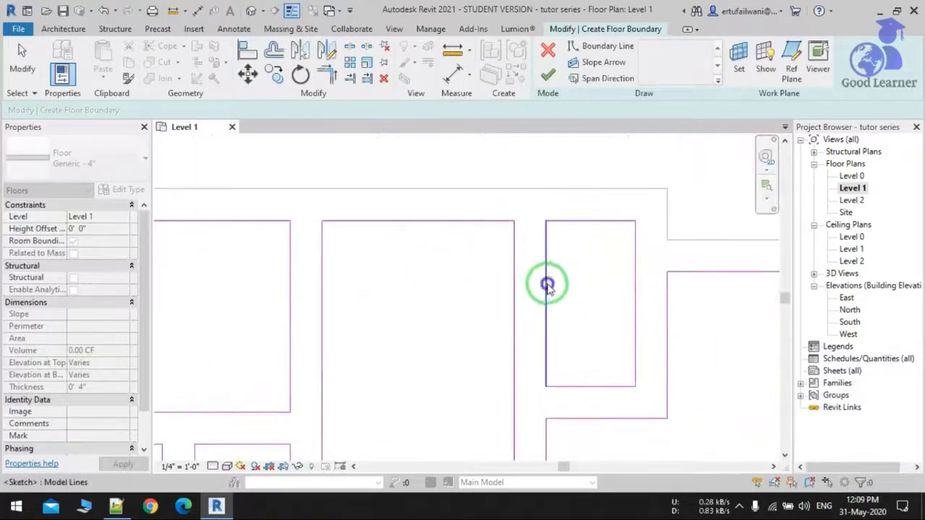
pyautogui.press('Delete')
pyautogui.click(588, 388)
pyautogui.press('Delete')
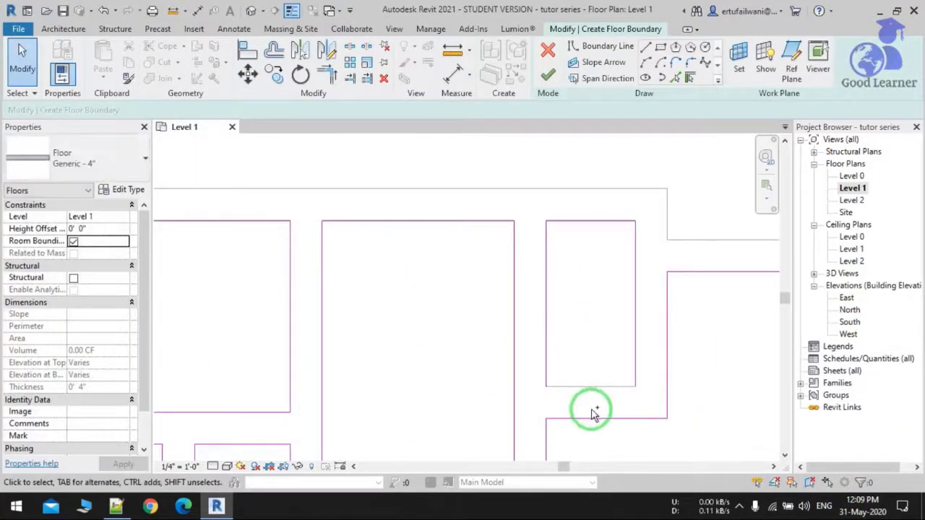
# Finish the floor sketch without attaching the walls to the floor's bottom.
pyautogui.click(548, 75)
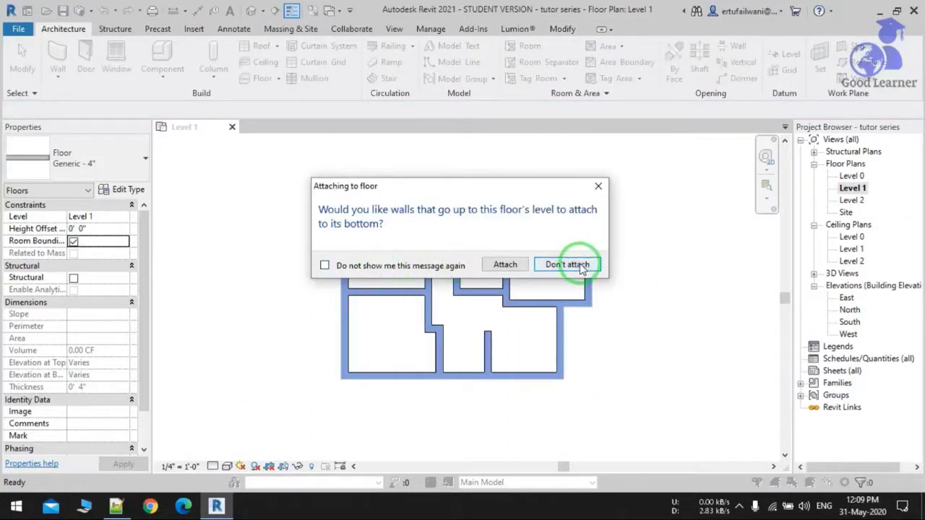
pyautogui.click(567, 265)
pyautogui.scroll(5, 599, 306)
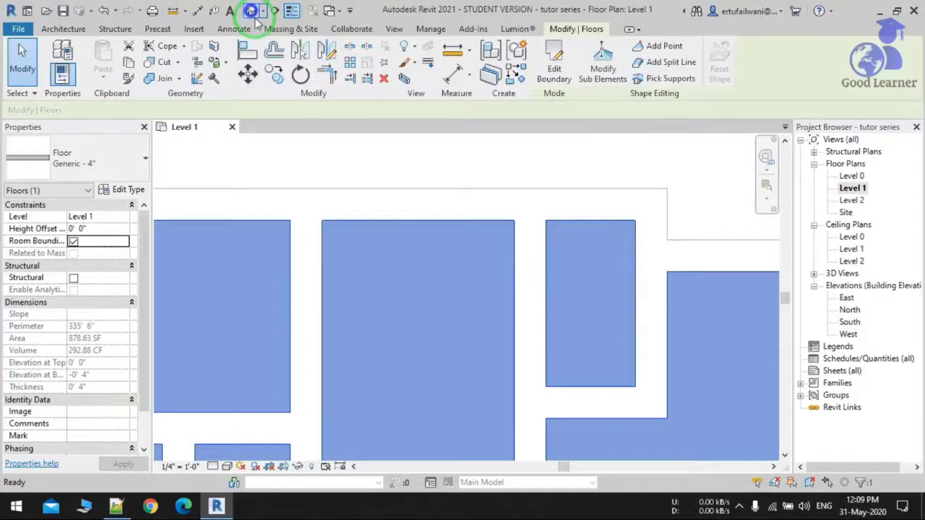
# Open the default 3D view, select the new floor and isolate it with a Selection Box.
pyautogui.click(252, 12)
pyautogui.keyDown('shift'); pyautogui.moveTo(494, 361); pyautogui.dragTo(518, 370, button='middle'); pyautogui.keyUp('shift')
pyautogui.scroll(10, 515, 365)
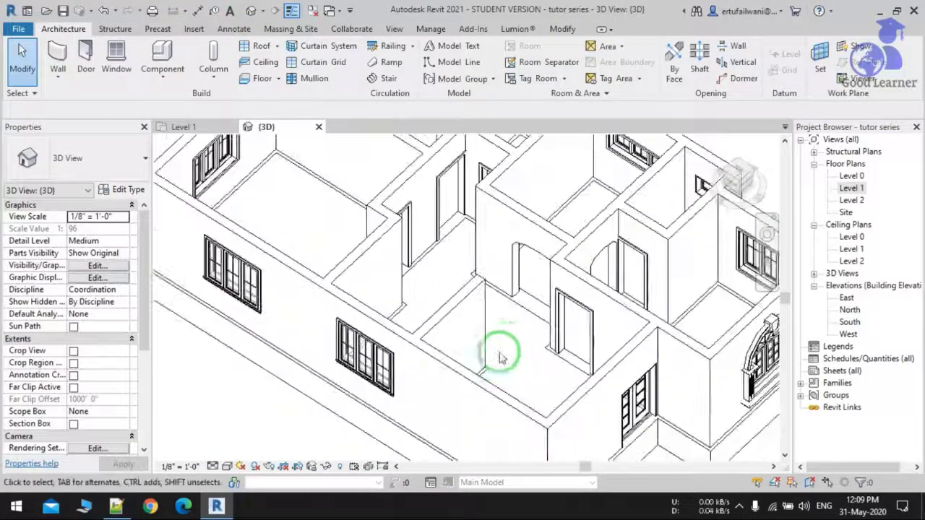
pyautogui.click(528, 316)
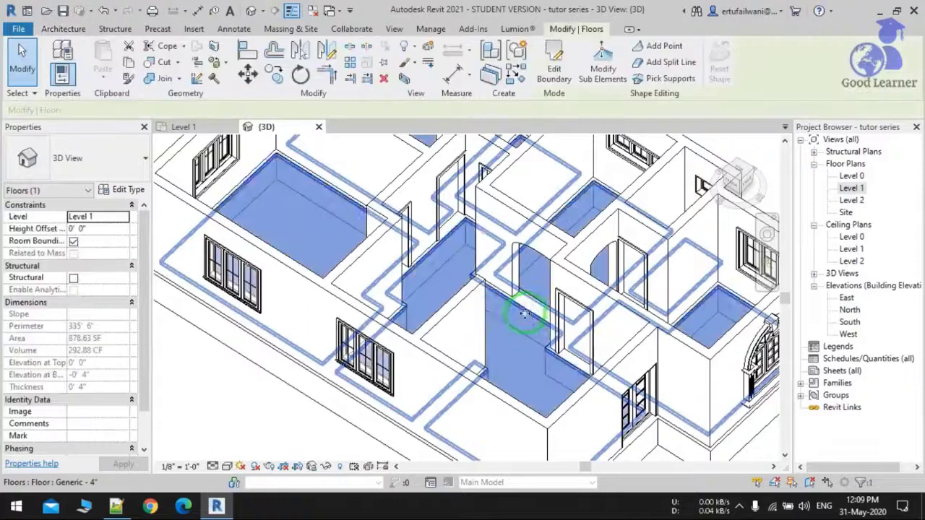
pyautogui.click(405, 78)
# Lower the bottom face of the section box below Level 0 to include the plinth walls' full height.
pyautogui.scroll(-5, 493, 318)
pyautogui.keyDown('shift'); pyautogui.moveTo(447, 394); pyautogui.dragTo(455, 368, button='middle'); pyautogui.keyUp('shift')
pyautogui.click(488, 352)
pyautogui.scroll(5, 479, 304)
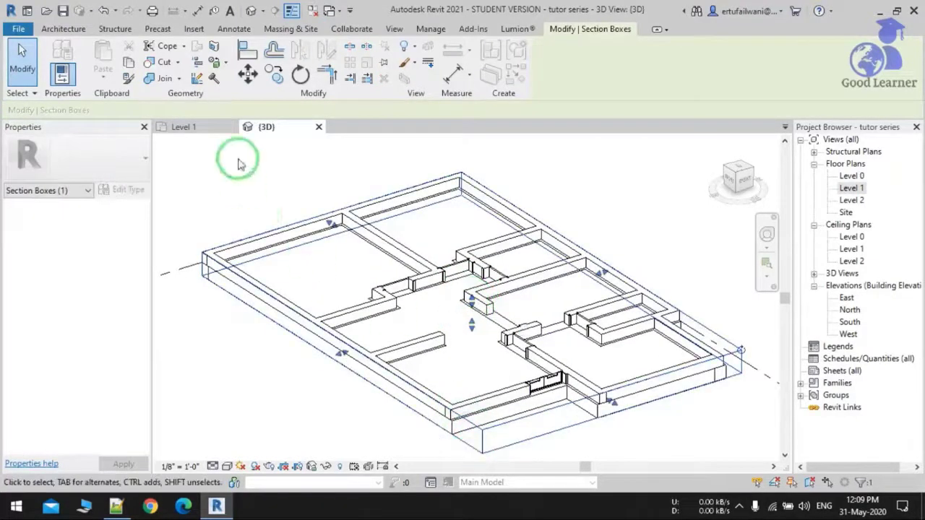
pyautogui.scroll(-5, 421, 273)
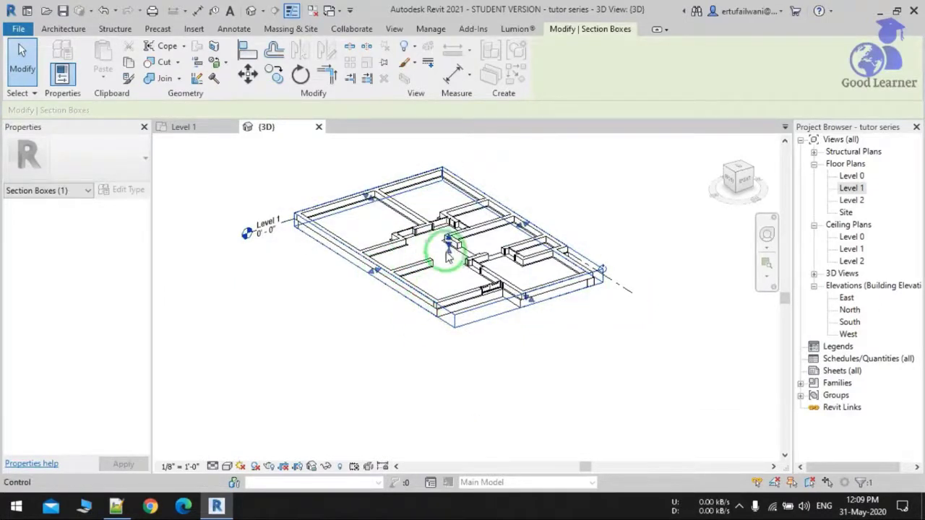
pyautogui.moveTo(451, 268); pyautogui.dragTo(415, 329)
pyautogui.click(415, 325)
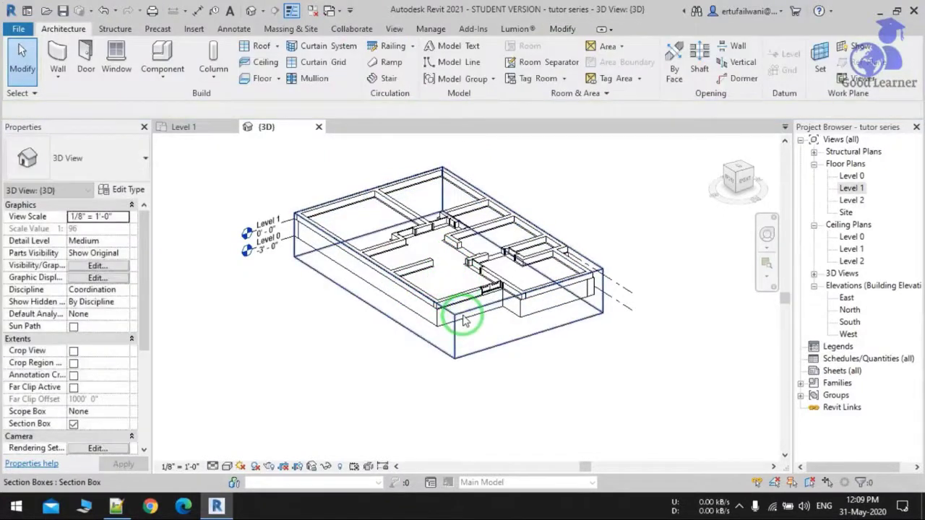
# Pull one side face of the section box inward to cut through the rooms and plinth walls.
pyautogui.click(465, 313)
pyautogui.moveTo(526, 317); pyautogui.dragTo(451, 275)
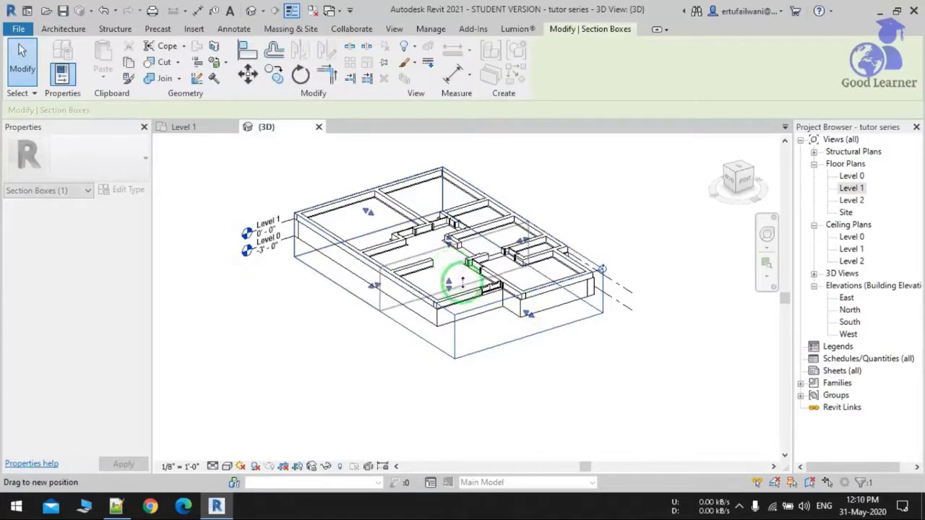
pyautogui.scroll(3, 422, 263)
pyautogui.click(409, 249)
# Select the floor at the section cut and examine how its edge meets the plinth wall.
pyautogui.keyDown('shift'); pyautogui.moveTo(407, 248); pyautogui.dragTo(227, 264, button='middle'); pyautogui.keyUp('shift')
pyautogui.scroll(5, 276, 180)
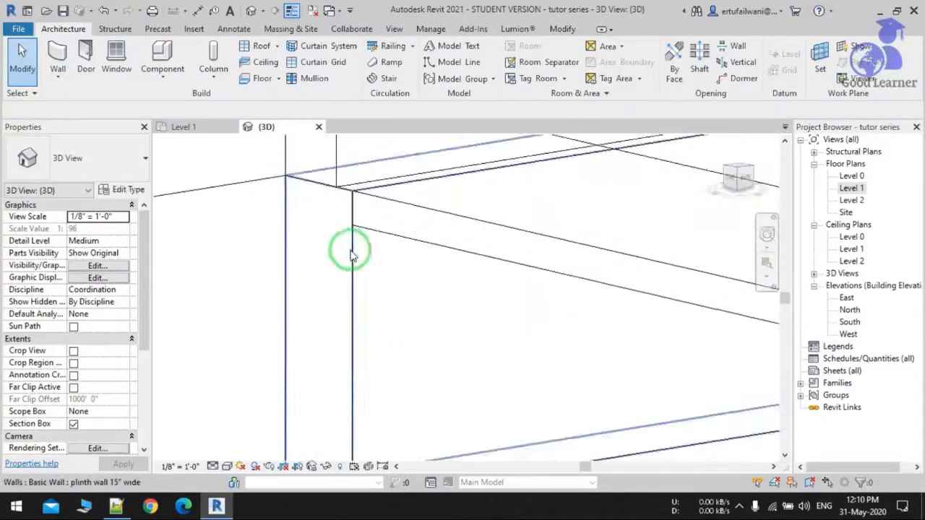
pyautogui.click(390, 204)
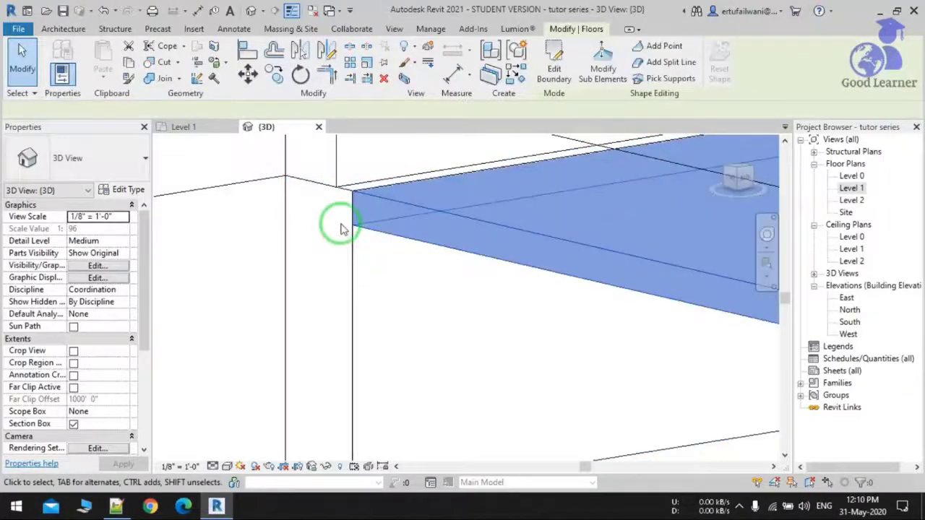
pyautogui.scroll(-3, 340, 224)
pyautogui.moveTo(341, 222); pyautogui.dragTo(325, 309, button='middle')
pyautogui.click(383, 304)
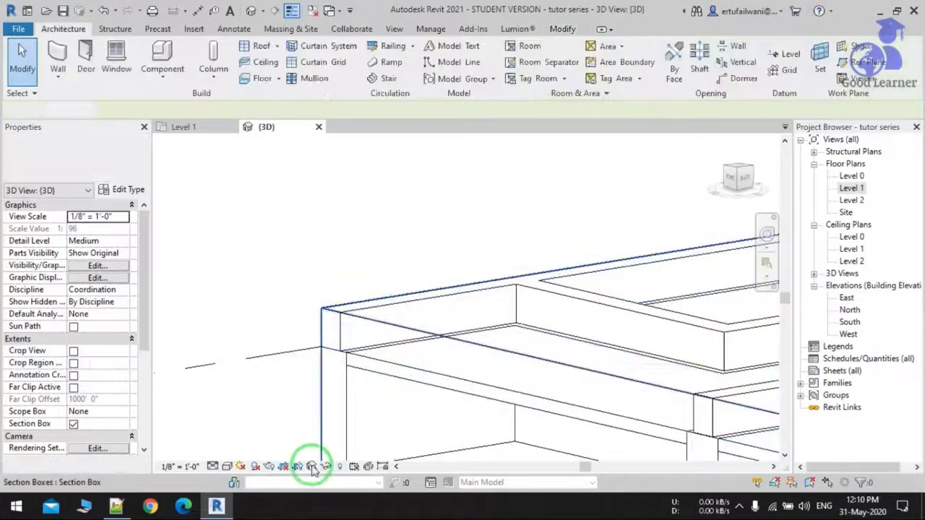
# Try the Consistent Colors visual style on the 3D view and switch it to one that shades the surfaces.
pyautogui.click(212, 466)
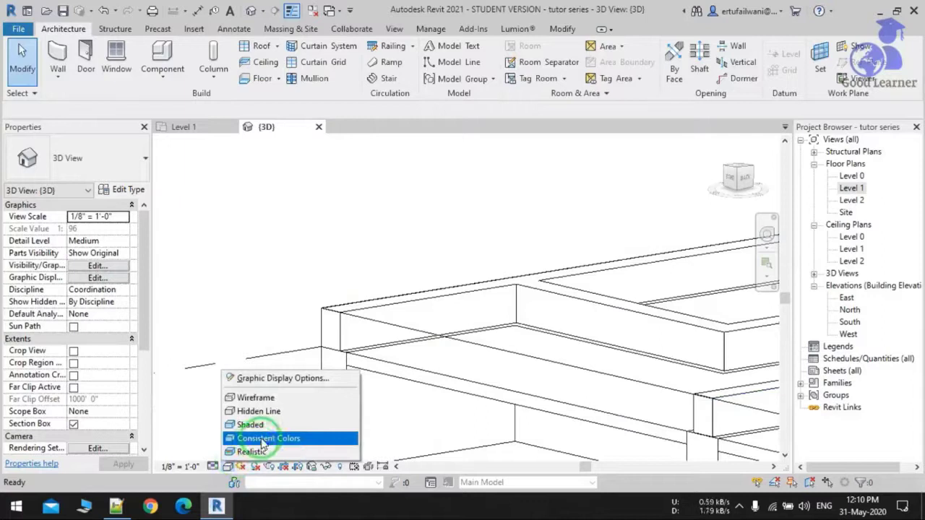
pyautogui.click(267, 439)
pyautogui.click(226, 466)
pyautogui.click(316, 249)
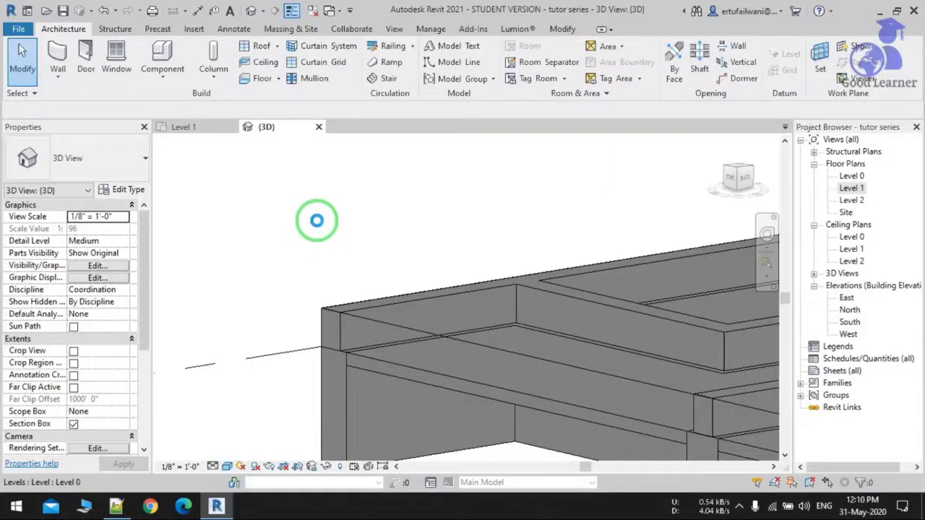
pyautogui.scroll(-5, 313, 213)
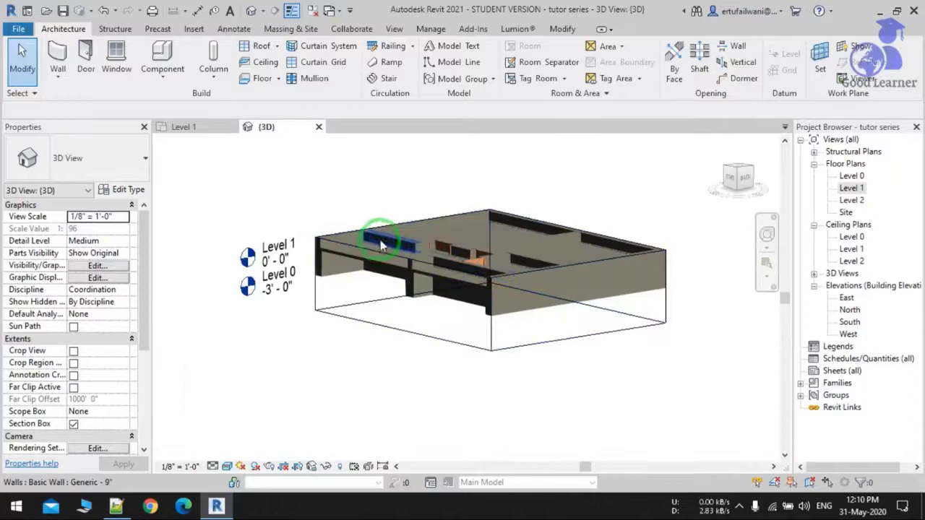
# Select the floor slab and the plinth wall at the section cut to examine how they fit together.
pyautogui.scroll(3, 394, 248)
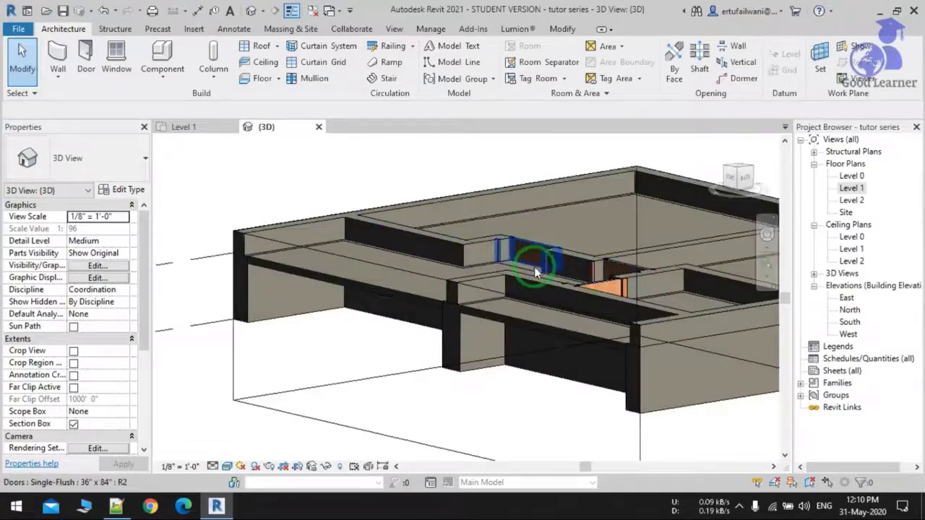
pyautogui.click(479, 316)
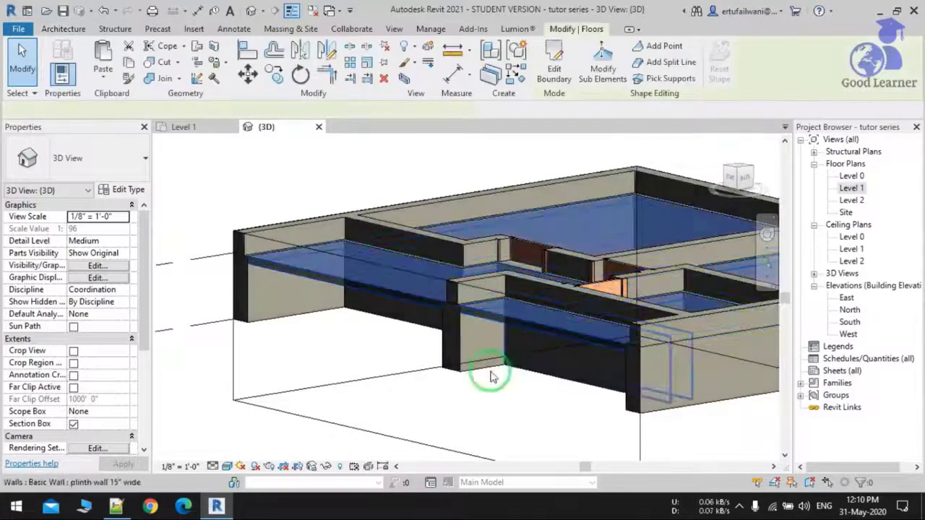
pyautogui.click(468, 244)
pyautogui.click(406, 355)
pyautogui.click(456, 346)
pyautogui.scroll(-1, 402, 344)
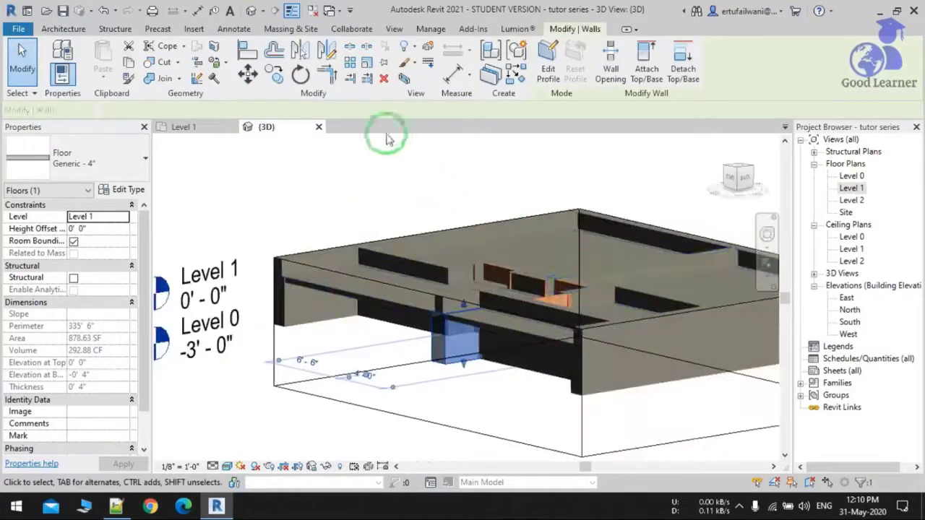
# Close the 3D view and set the Level 1 plan's visual style to Hidden Line.
pyautogui.click(319, 127)
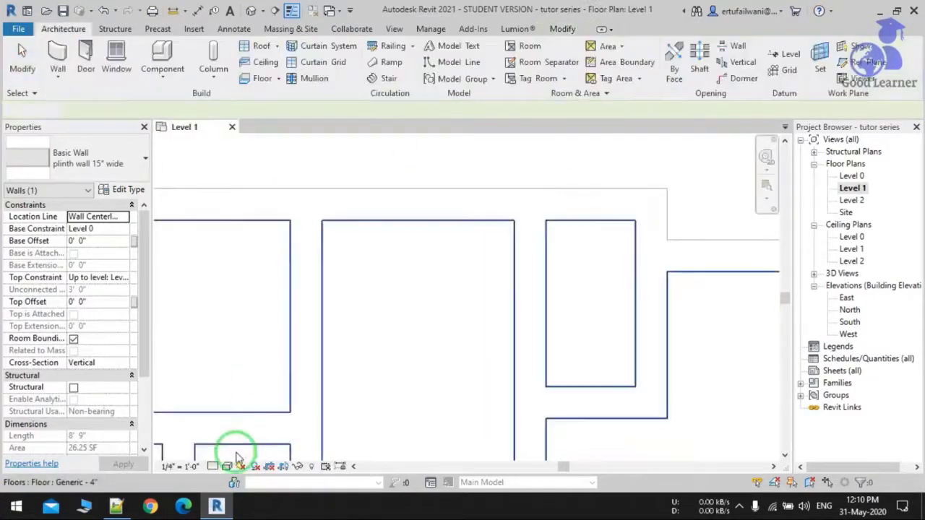
pyautogui.click(227, 467)
pyautogui.click(257, 413)
pyautogui.scroll(-5, 496, 217)
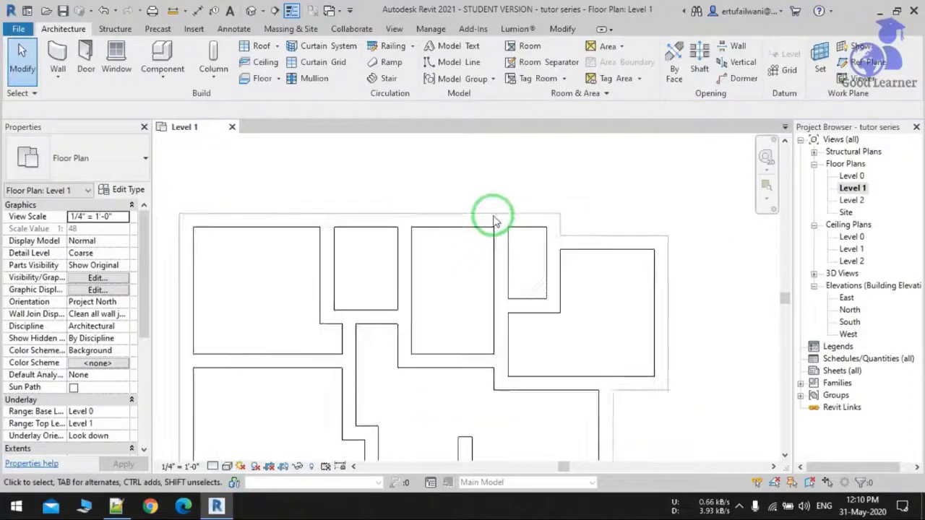
# Start the Floor tool in the Level 1 plan.
pyautogui.click(246, 78)
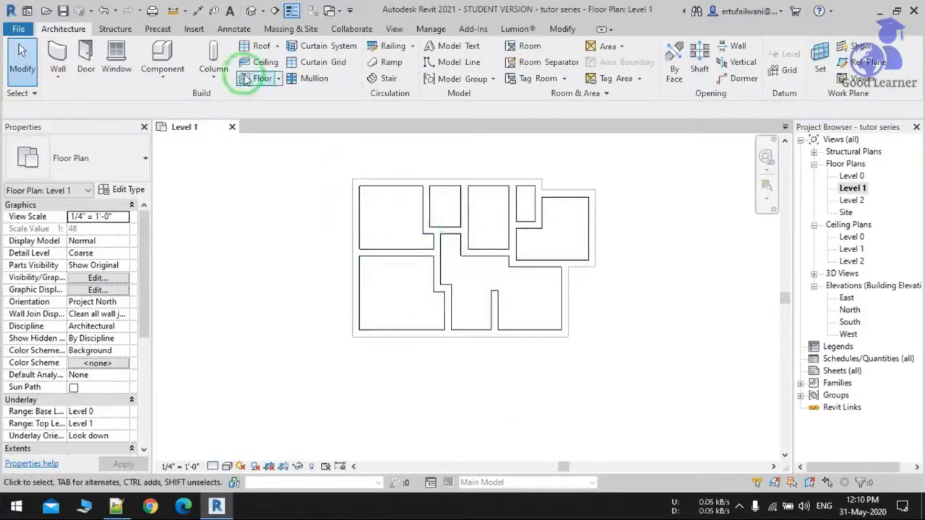